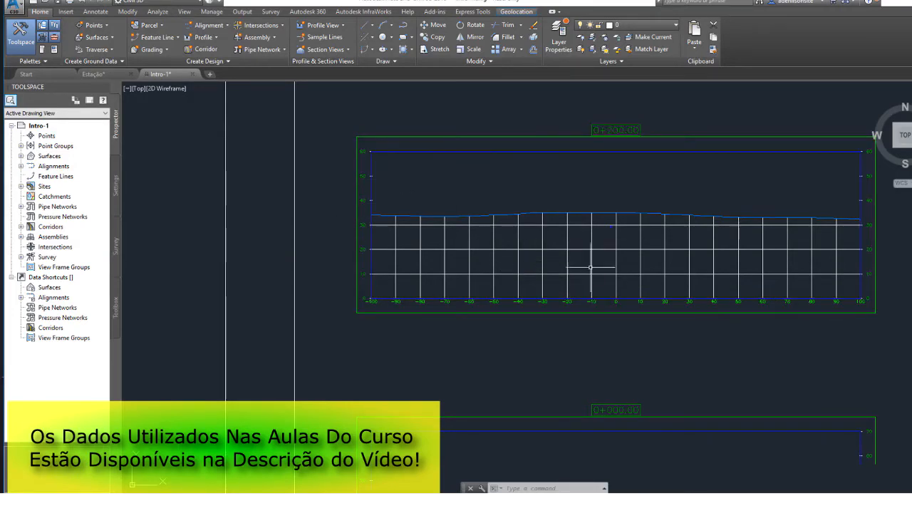
# Examine the section views at stations 0+200.00 and 0+000.00, the section sheets and the plan around the road junction.
pyautogui.moveTo(616, 202); pyautogui.dragTo(504, 239, button='middle')
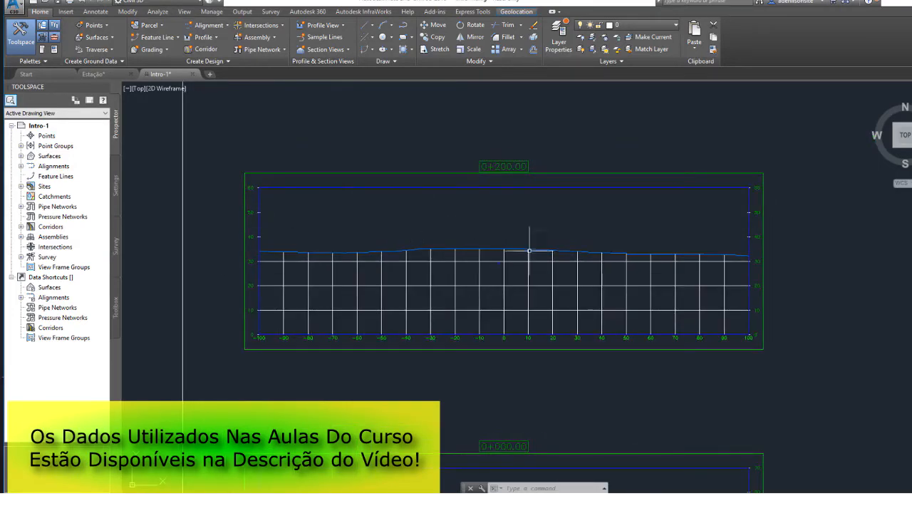
pyautogui.moveTo(430, 238); pyautogui.dragTo(405, 243, button='middle')
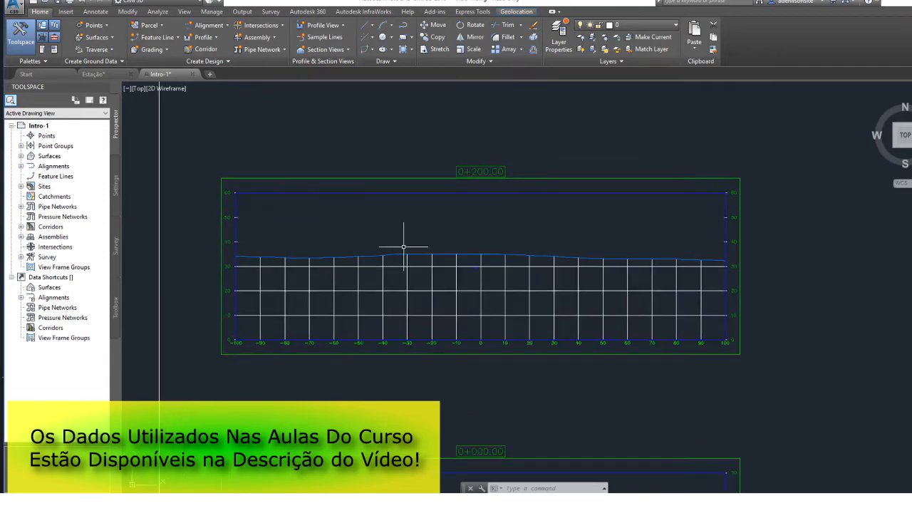
pyautogui.scroll(-3, 406, 247)
pyautogui.scroll(-1, 397, 375)
pyautogui.moveTo(397, 376)
pyautogui.mouseDown(button='middle')
pyautogui.moveTo(521, 205)
pyautogui.moveTo(489, 205)
pyautogui.mouseUp(button='middle')
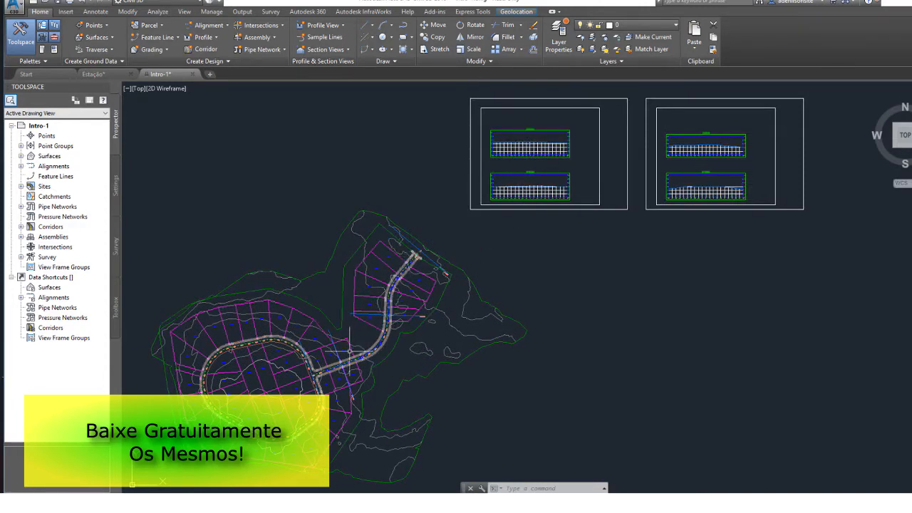
pyautogui.scroll(8, 323, 371)
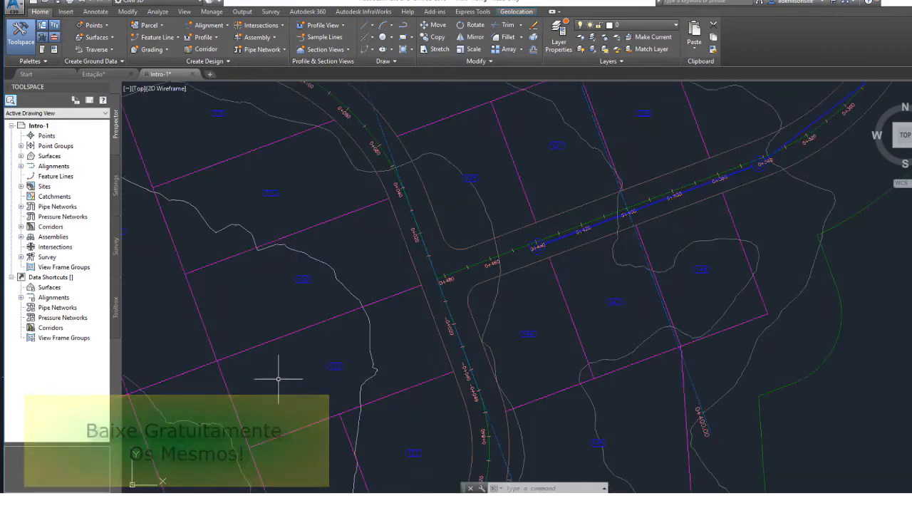
pyautogui.moveTo(278, 377); pyautogui.dragTo(404, 373, button='middle')
pyautogui.scroll(-5, 494, 373)
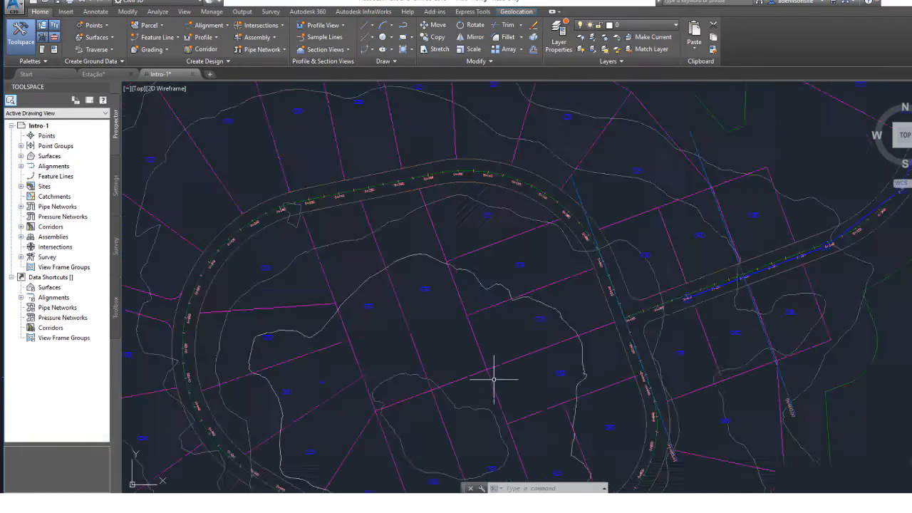
pyautogui.click(15, 11)
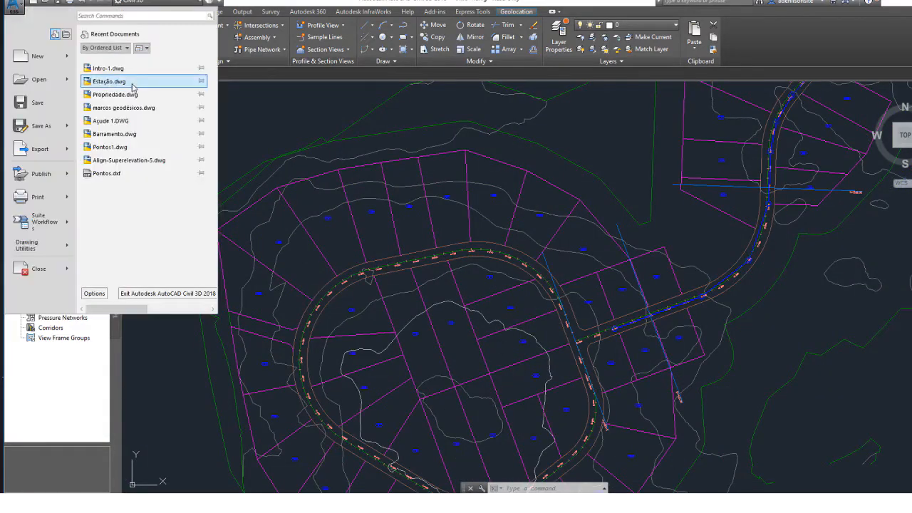
pyautogui.click(620, 119)
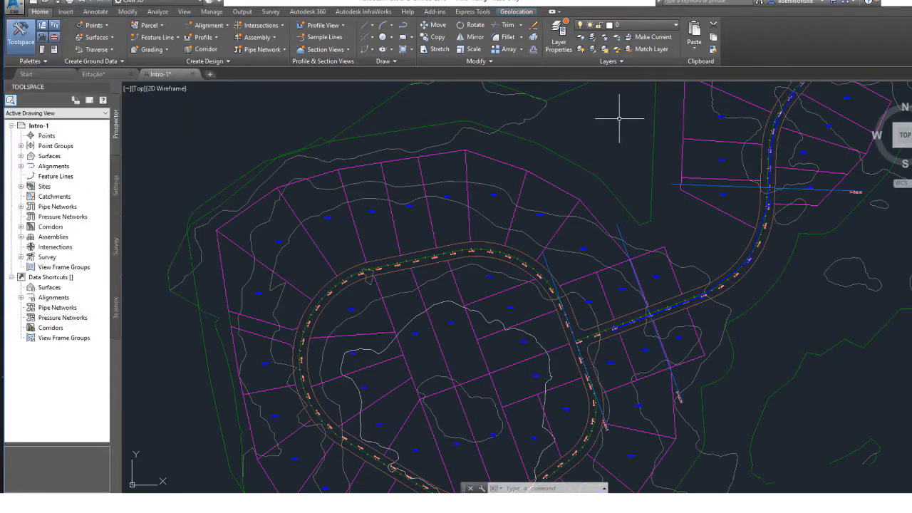
pyautogui.moveTo(573, 125); pyautogui.dragTo(573, 125, button='middle')
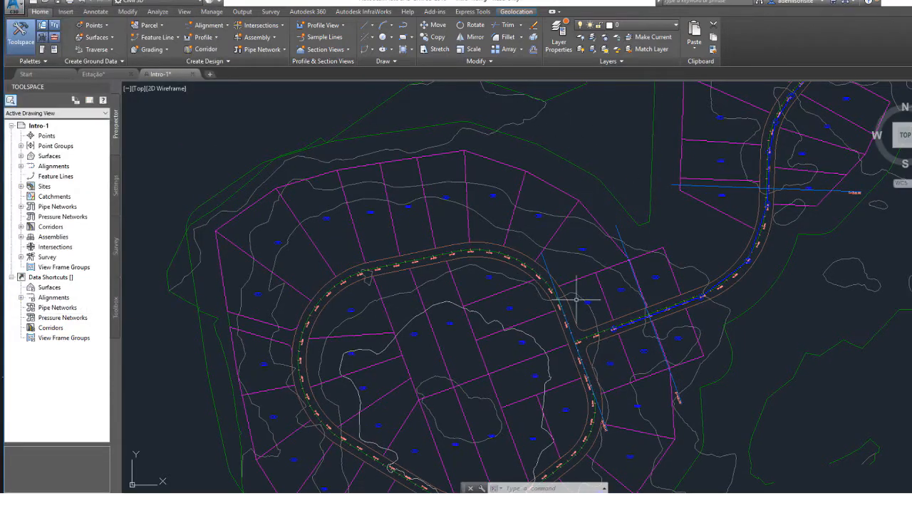
# Select the First Street and Second Street alignments one at a time to inspect their courses, clearing each selection.
pyautogui.moveTo(575, 299); pyautogui.dragTo(478, 259, button='middle')
pyautogui.scroll(5, 452, 216)
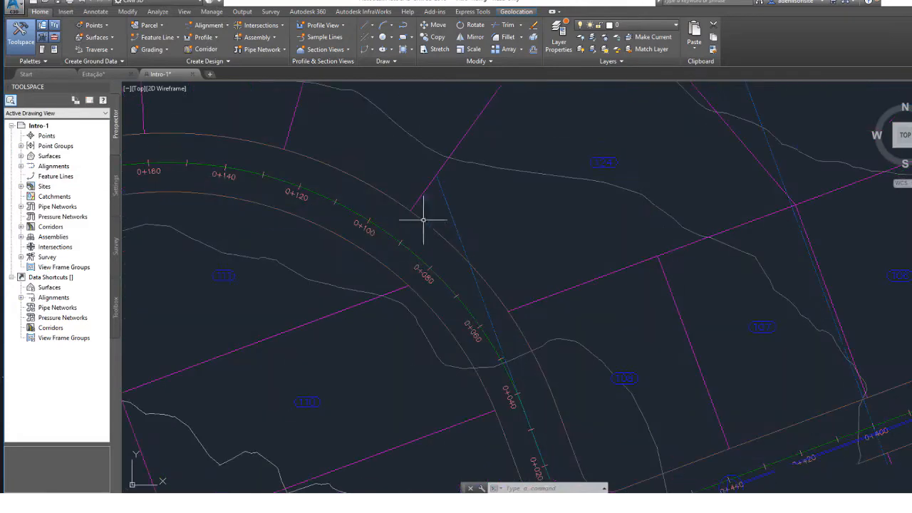
pyautogui.click(387, 236)
pyautogui.scroll(-3, 544, 299)
pyautogui.press('Escape')
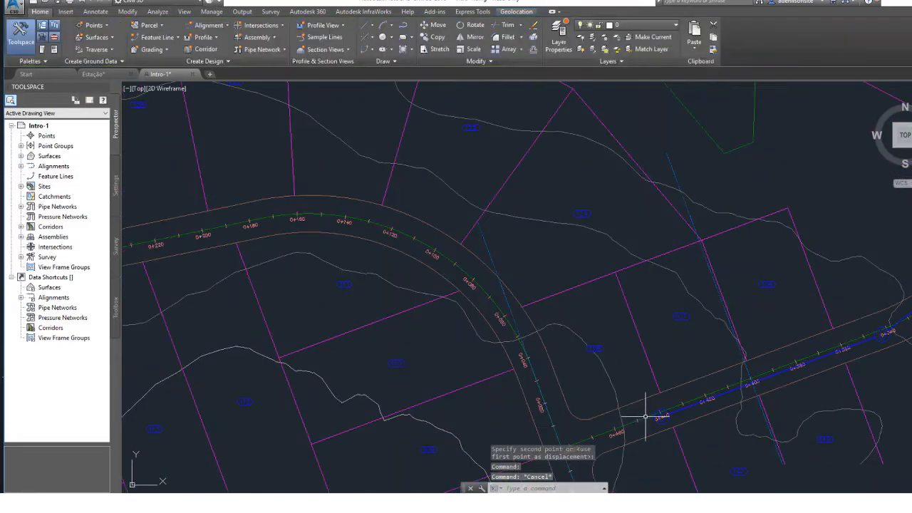
pyautogui.click(645, 417)
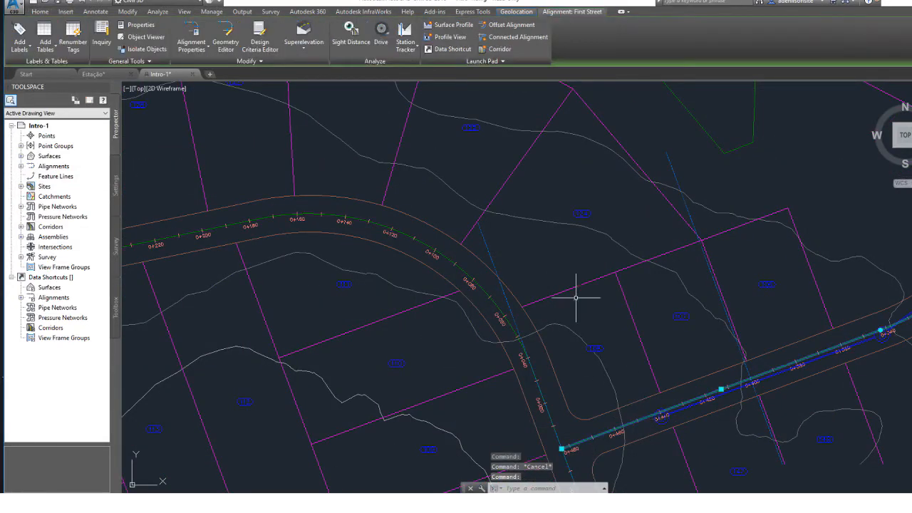
pyautogui.press('Escape')
pyautogui.click(476, 284)
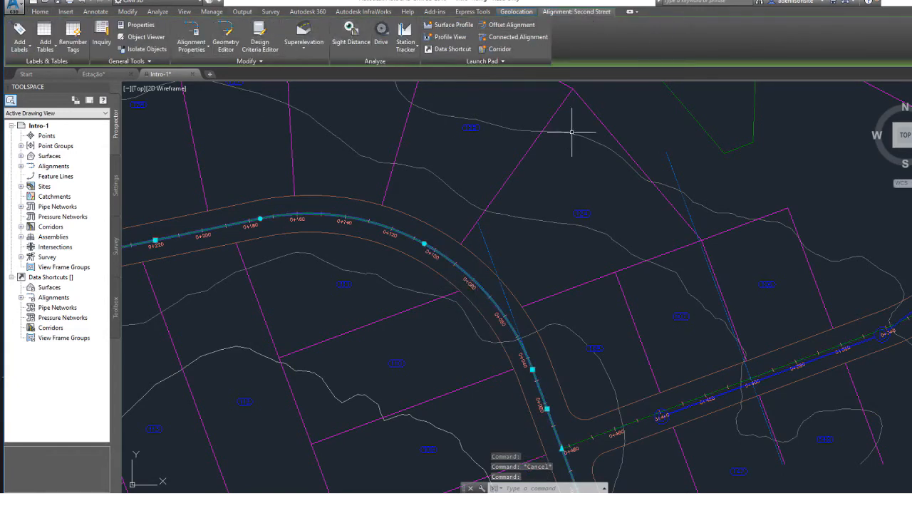
pyautogui.moveTo(521, 197)
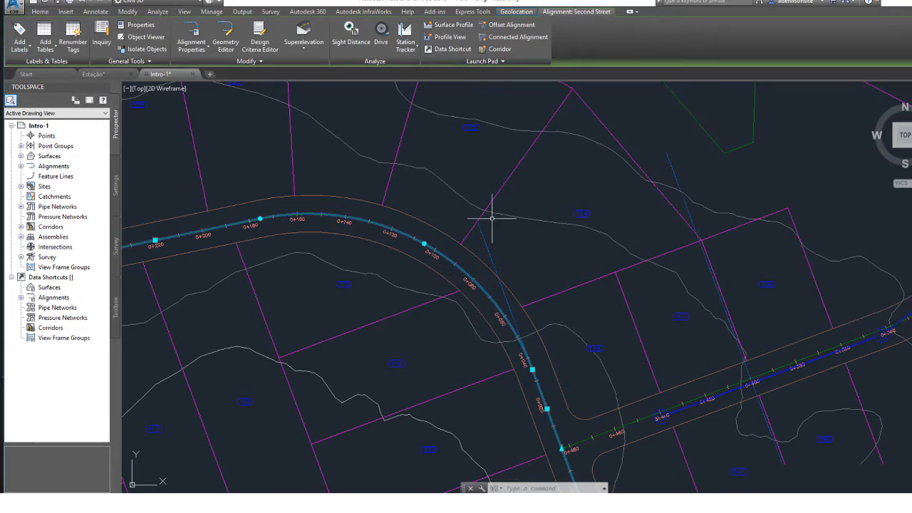
pyautogui.press('Escape')
# Select the sample line at station 0+400.00 and inspect where it and the 0+200.00 line cross First Street.
pyautogui.moveTo(535, 250); pyautogui.dragTo(172, 287, button='middle')
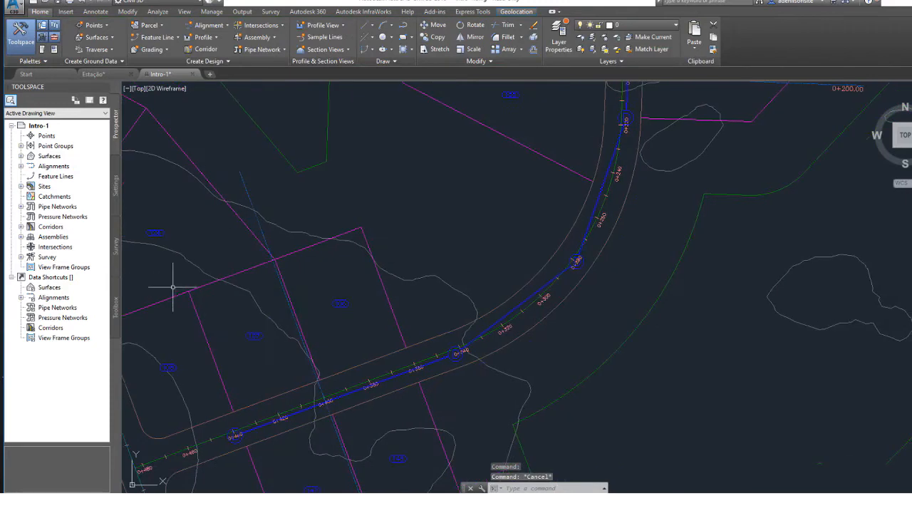
pyautogui.click(244, 192)
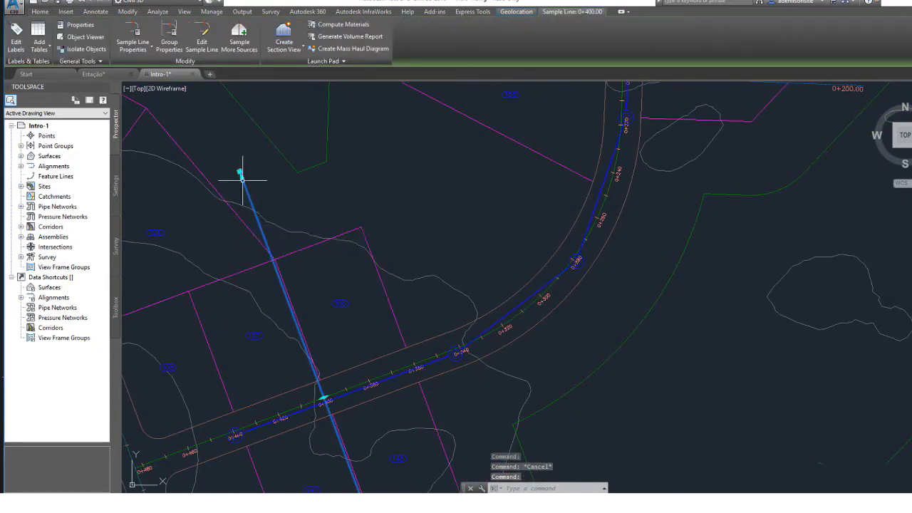
pyautogui.scroll(-6, 321, 283)
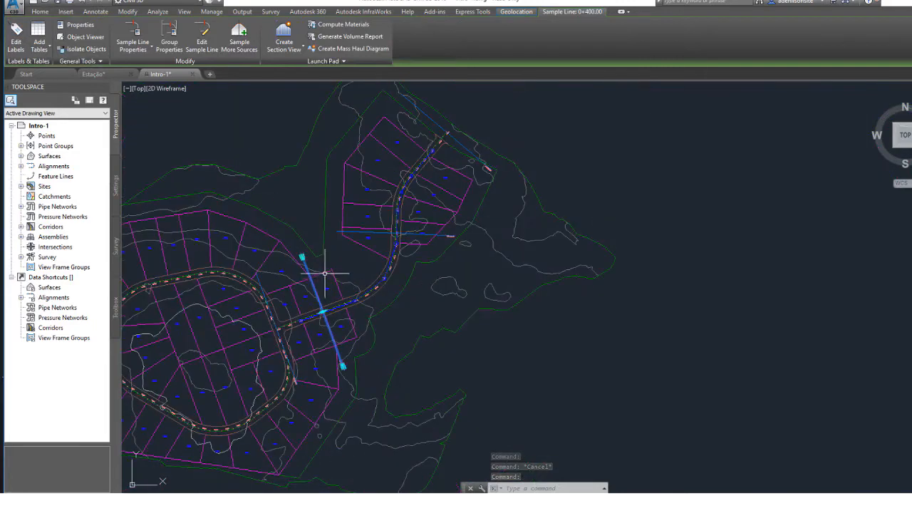
pyautogui.moveTo(390, 203); pyautogui.dragTo(327, 314, button='middle')
pyautogui.scroll(5, 322, 358)
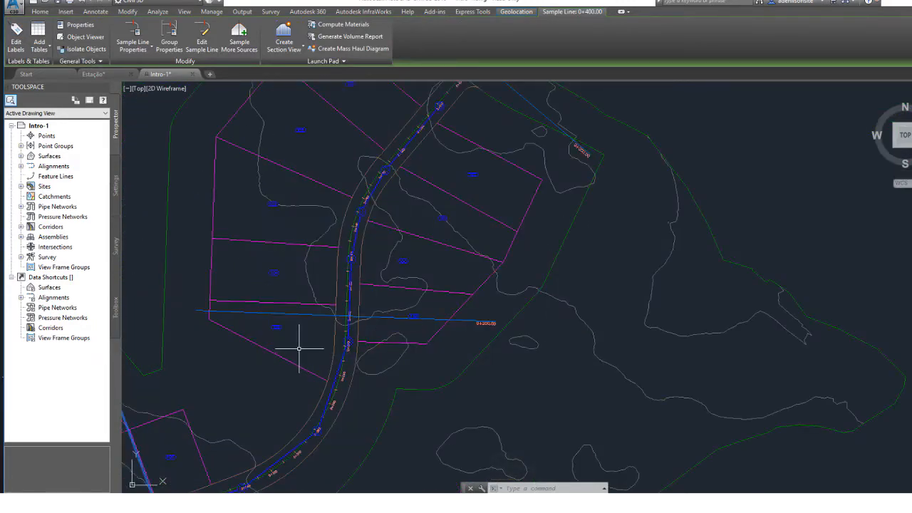
pyautogui.moveTo(300, 347); pyautogui.dragTo(357, 276, button='middle')
pyautogui.scroll(-3, 357, 264)
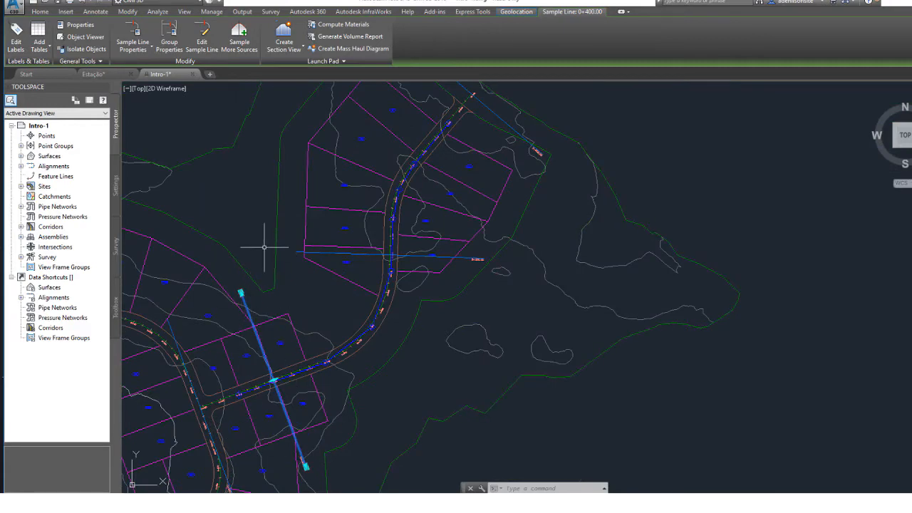
# Select the sample lines at stations 0+200.00 and 0+400.00 together to inspect their extents, and clear the selection.
pyautogui.click(309, 448)
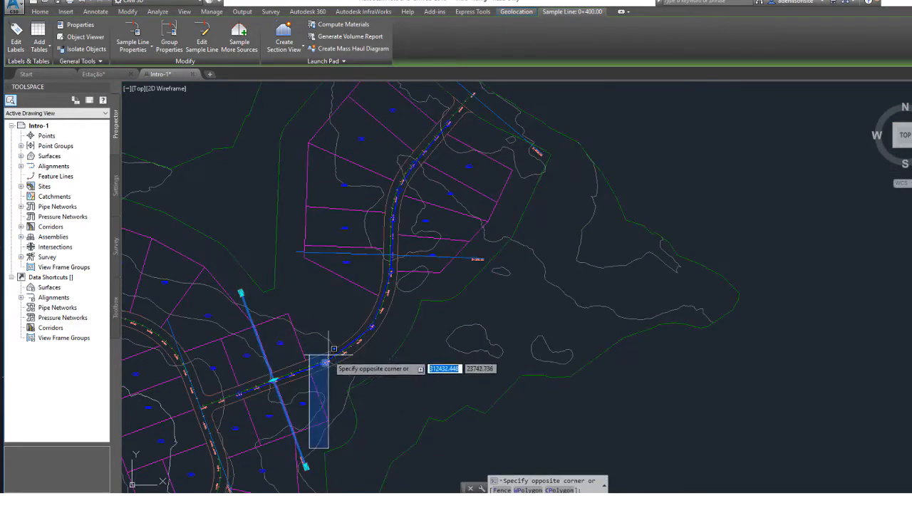
pyautogui.click(303, 441)
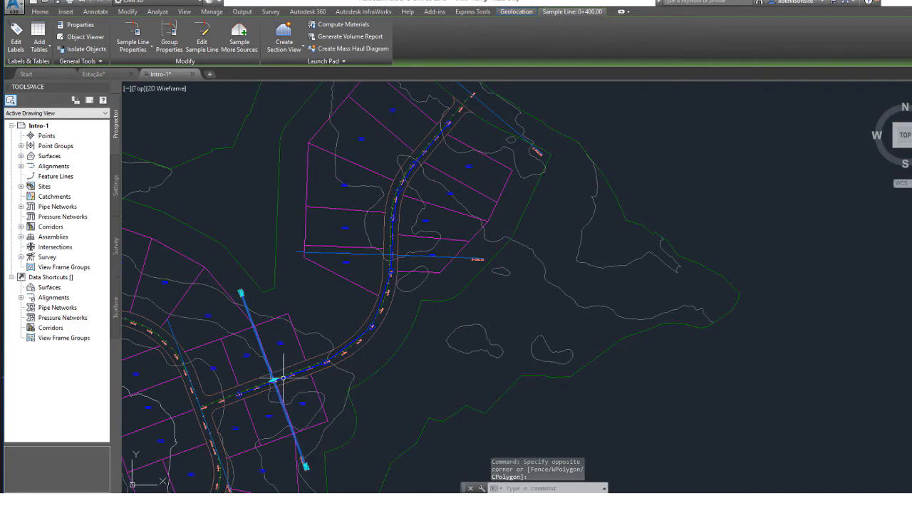
pyautogui.click(250, 317)
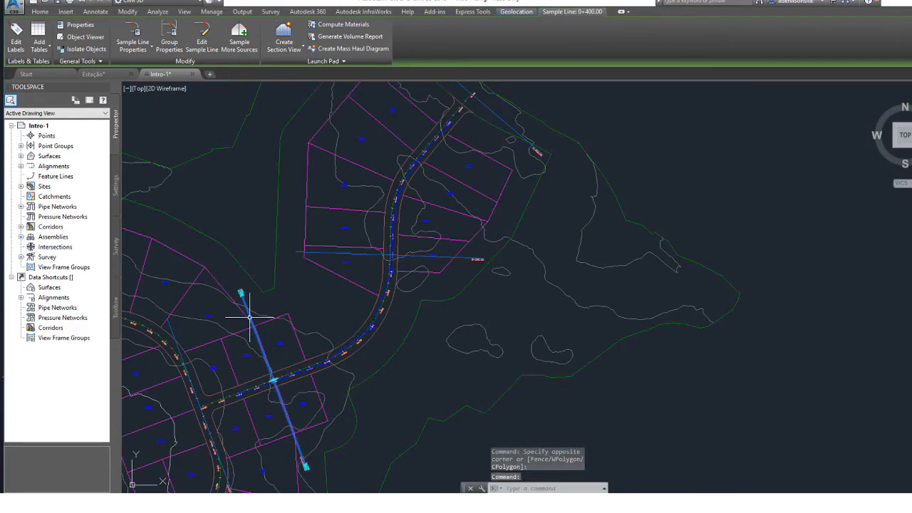
pyautogui.click(372, 253)
pyautogui.press('Escape')
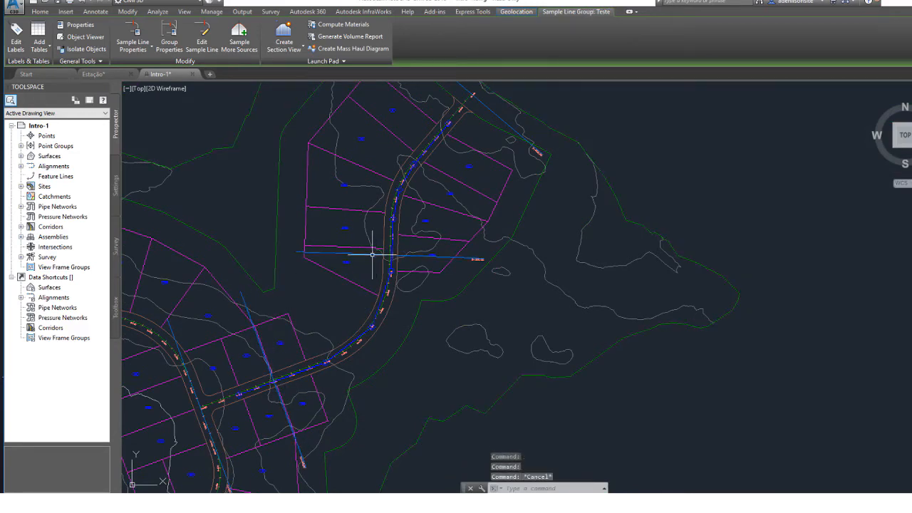
pyautogui.click(372, 254)
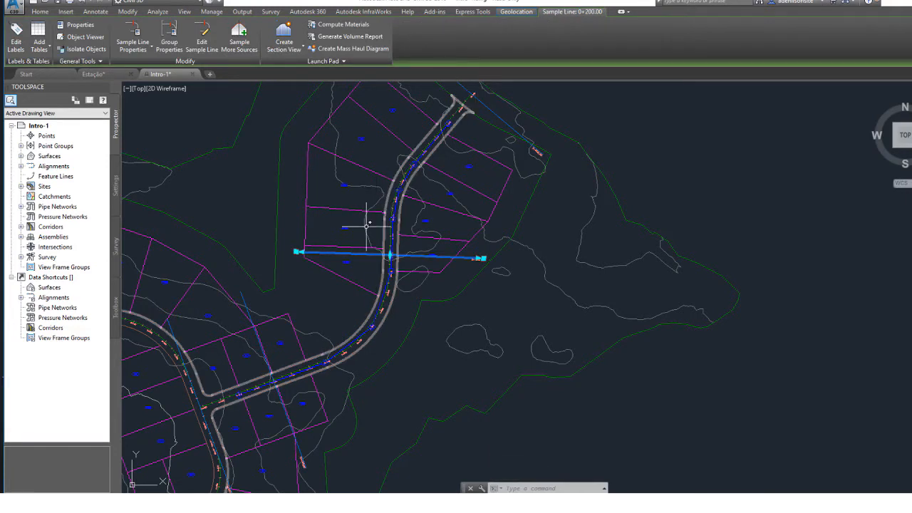
pyautogui.click(245, 303)
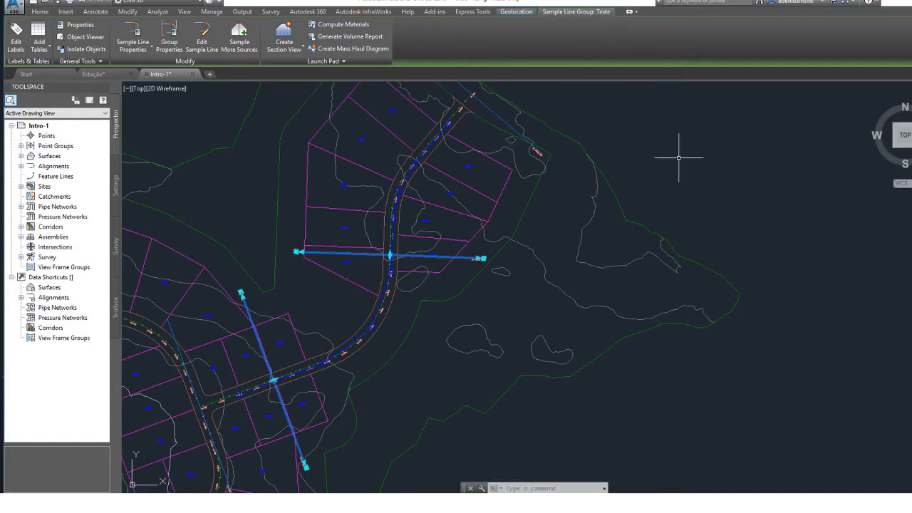
pyautogui.press('Escape')
# Examine the section view sheets, including the views at 0+200.00 and 0+000.00, and their relation to the site plan.
pyautogui.scroll(-6, 536, 210)
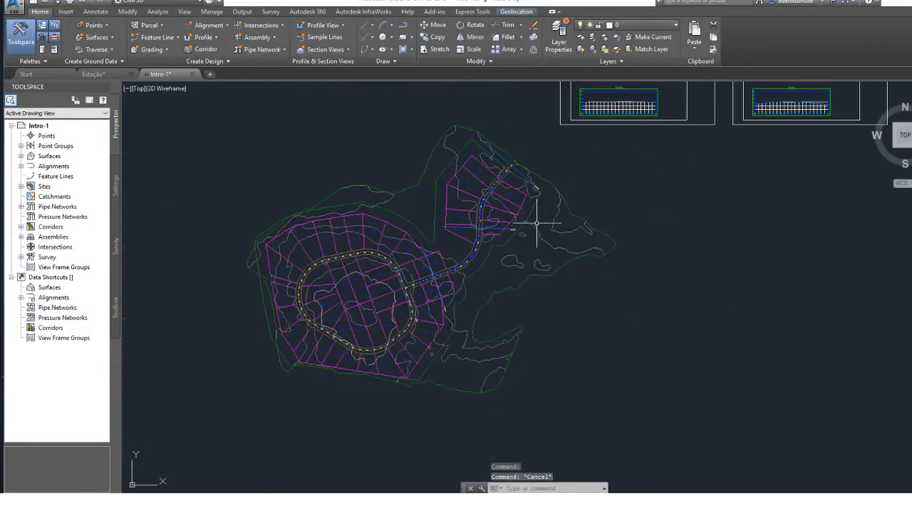
pyautogui.scroll(6, 481, 262)
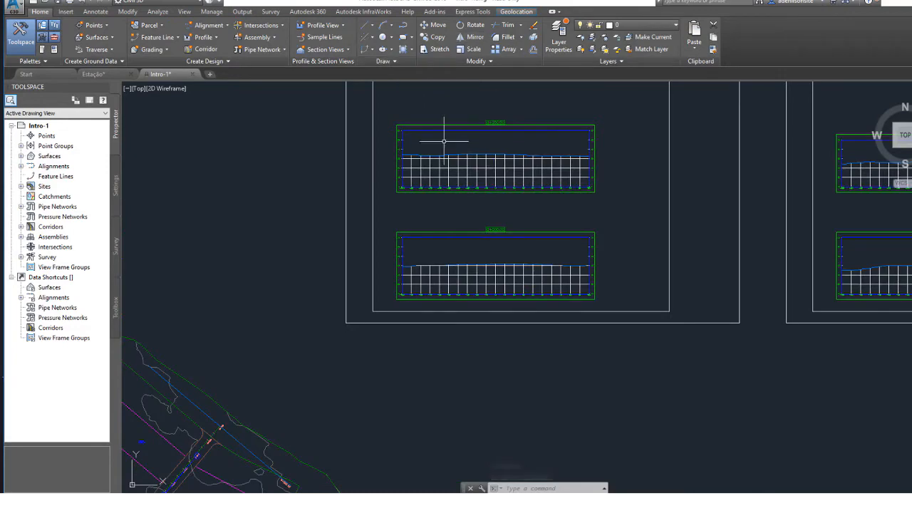
pyautogui.moveTo(437, 137); pyautogui.dragTo(393, 218, button='middle')
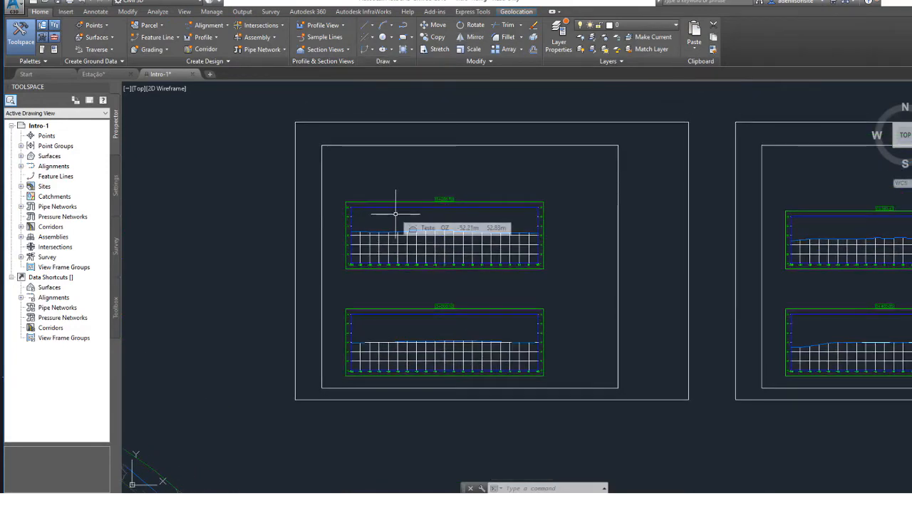
pyautogui.scroll(2, 395, 213)
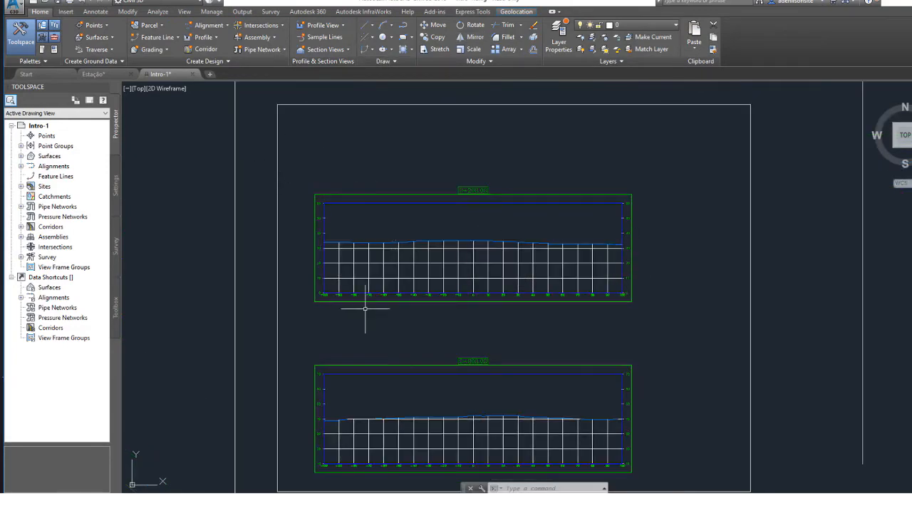
pyautogui.moveTo(399, 350); pyautogui.dragTo(549, 218, button='middle')
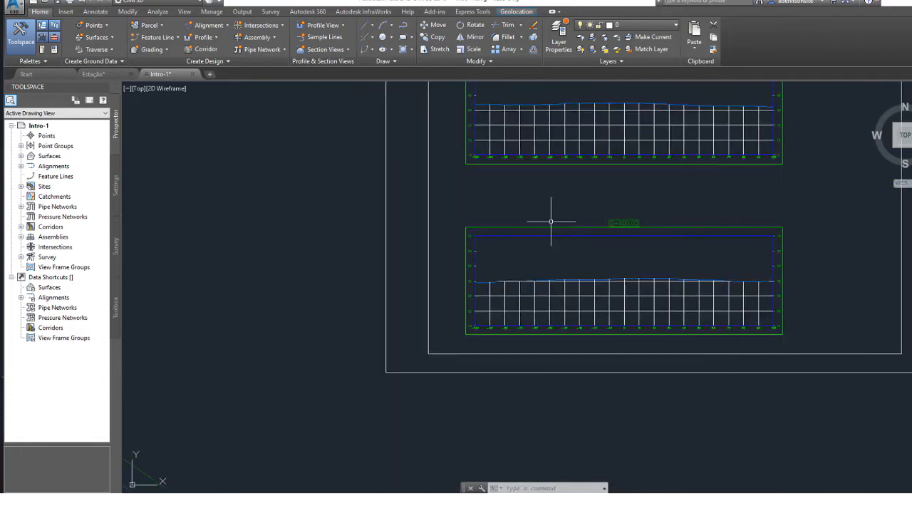
pyautogui.scroll(-4, 551, 221)
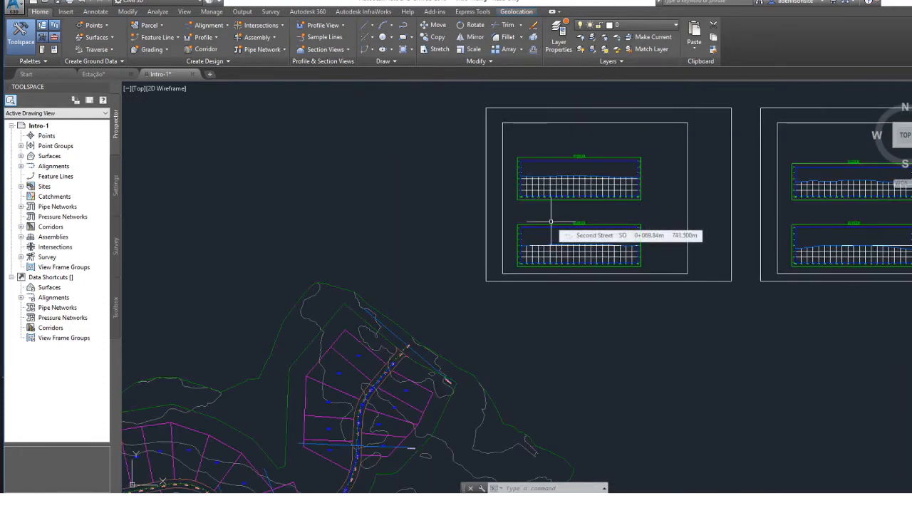
pyautogui.moveTo(400, 346)
pyautogui.mouseDown(button='middle')
pyautogui.moveTo(424, 265)
pyautogui.moveTo(525, 114)
pyautogui.mouseUp(button='middle')
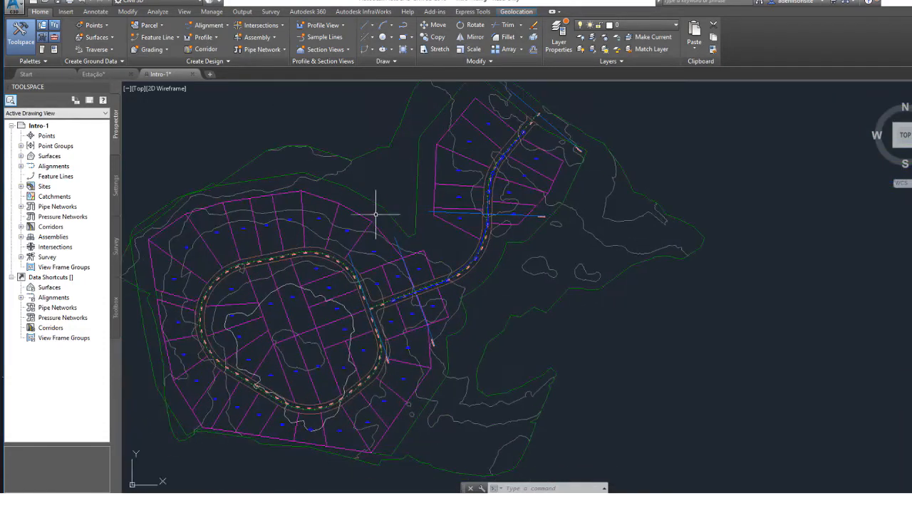
# Inspect the selected sample line at station 0+400.00 where it crosses the road near the junction, and clear the selection.
pyautogui.moveTo(364, 235); pyautogui.dragTo(358, 285, button='middle')
pyautogui.scroll(5, 406, 319)
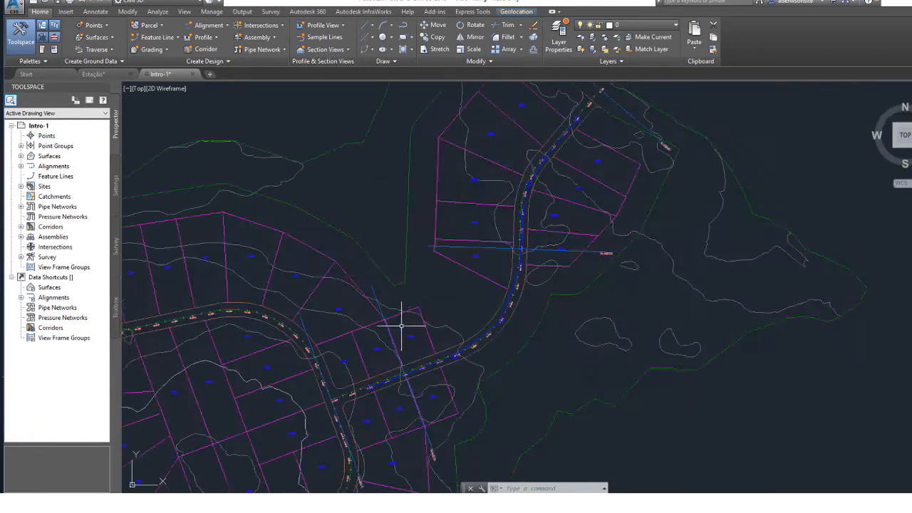
pyautogui.click(354, 266)
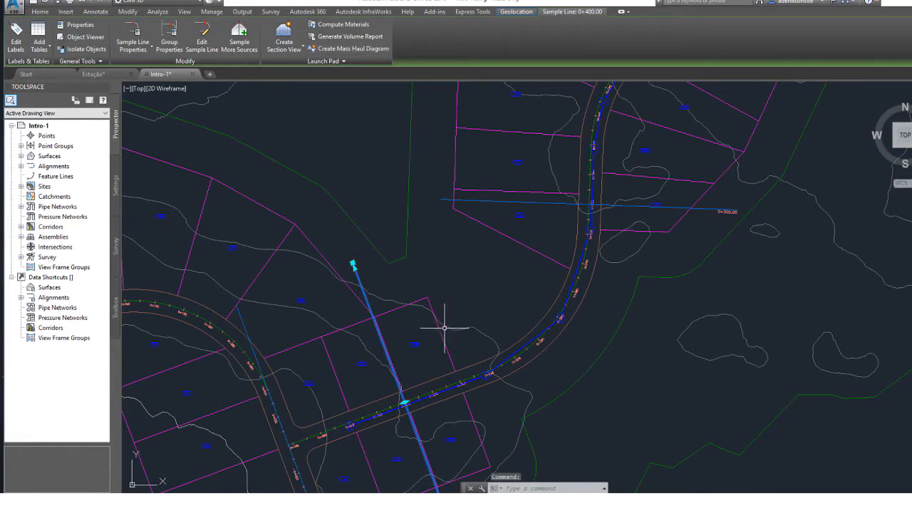
pyautogui.moveTo(444, 298); pyautogui.dragTo(365, 283, button='middle')
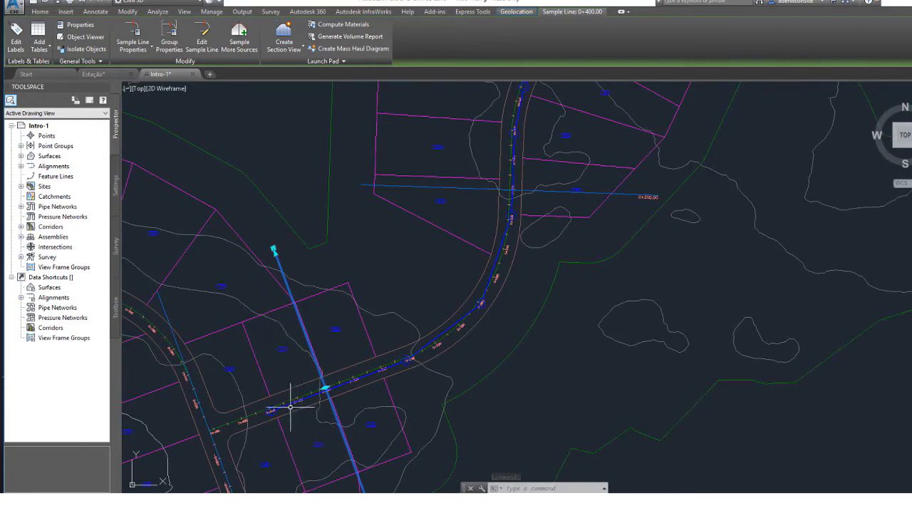
pyautogui.press('Escape')
pyautogui.press('Escape')
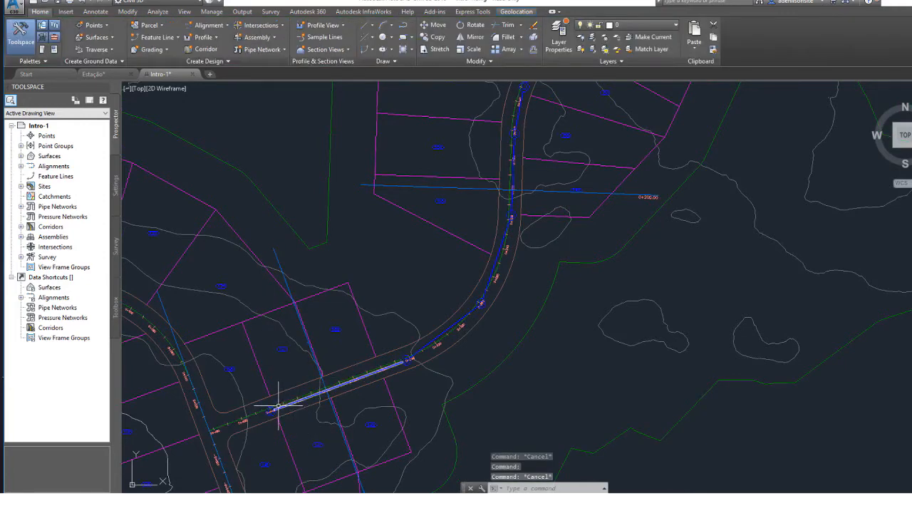
# Select the First Street alignment near station 0+460 to inspect its end at the junction, and clear the selection.
pyautogui.scroll(2, 206, 402)
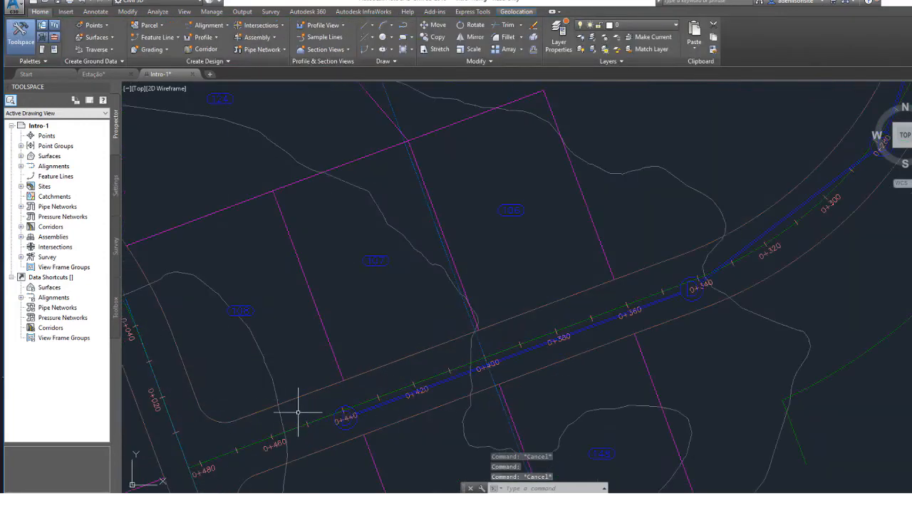
pyautogui.scroll(5, 267, 445)
pyautogui.click(265, 450)
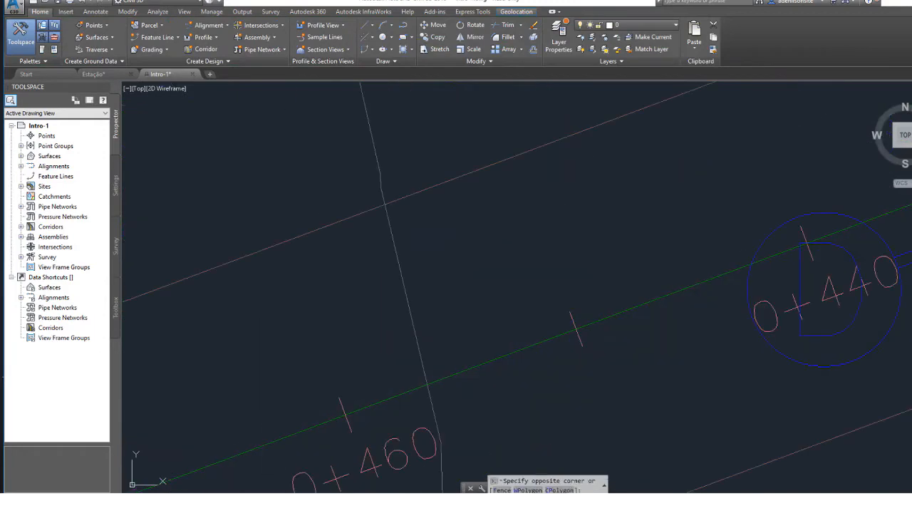
pyautogui.click(250, 442)
pyautogui.moveTo(250, 441); pyautogui.dragTo(341, 352, button='middle')
pyautogui.scroll(-5, 342, 352)
pyautogui.press('Escape')
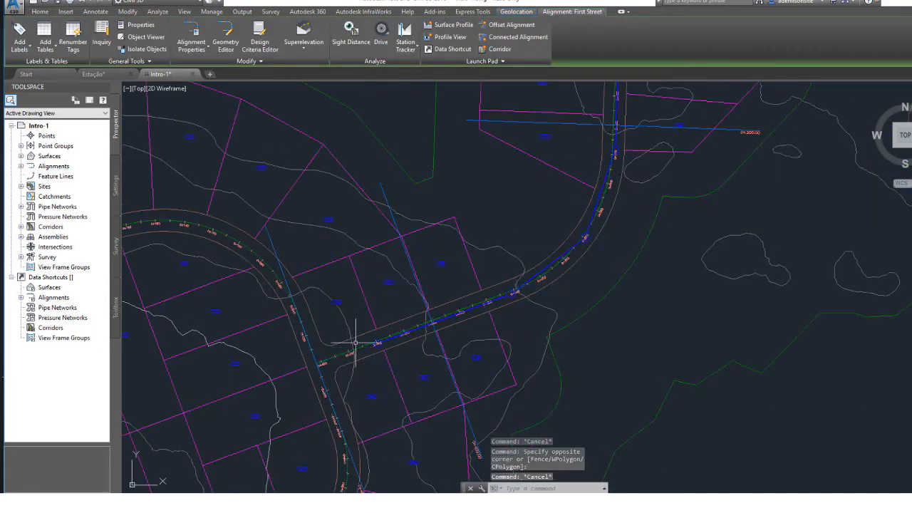
# Examine the start of First Street and the section view sheets in relation to the site plan.
pyautogui.scroll(2, 350, 390)
pyautogui.moveTo(489, 190); pyautogui.dragTo(362, 327, button='middle')
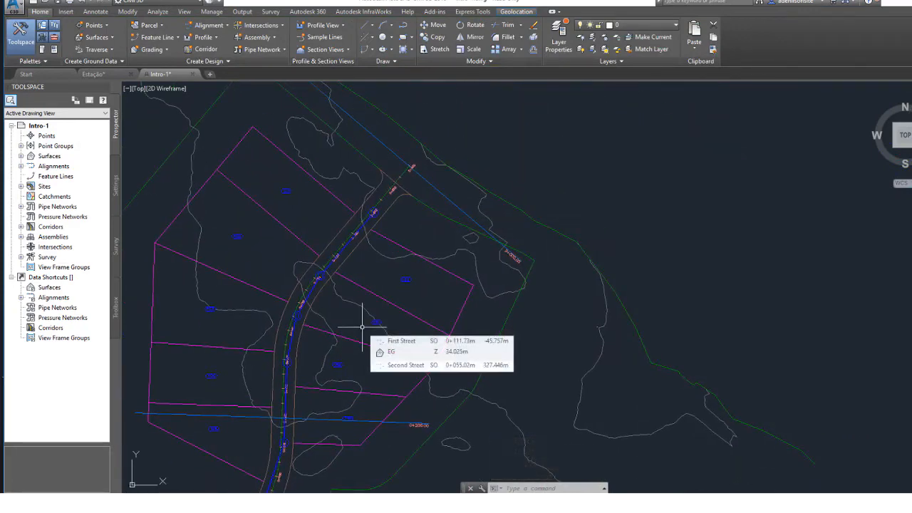
pyautogui.scroll(-5, 387, 290)
pyautogui.scroll(-2, 469, 237)
pyautogui.moveTo(496, 202); pyautogui.dragTo(277, 351, button='middle')
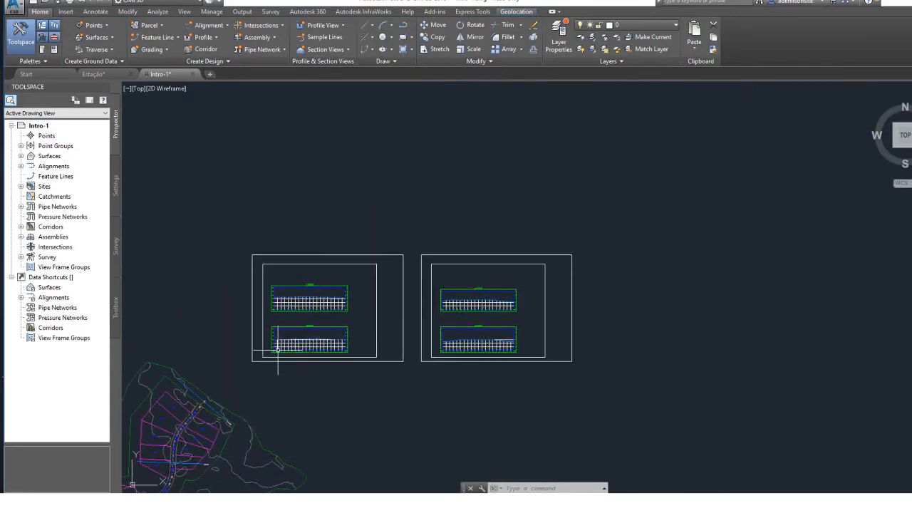
pyautogui.scroll(4, 274, 328)
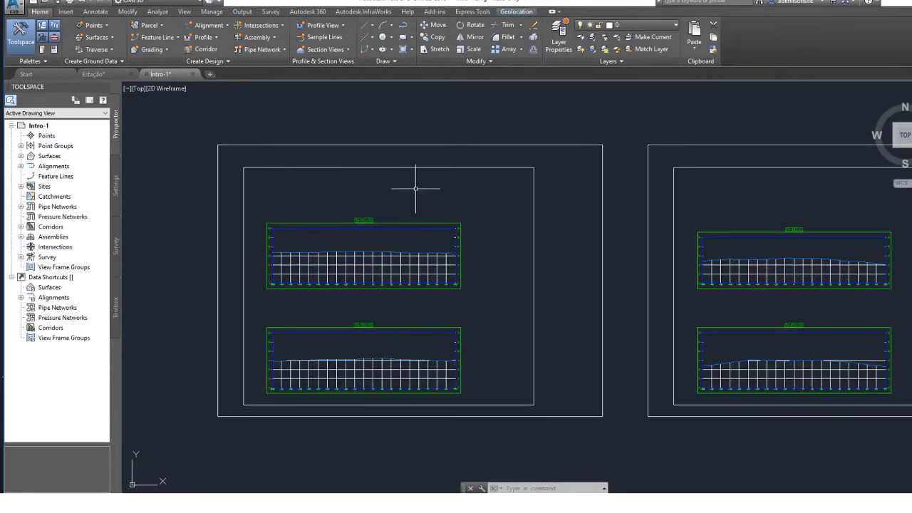
pyautogui.moveTo(269, 293); pyautogui.dragTo(567, 120, button='middle')
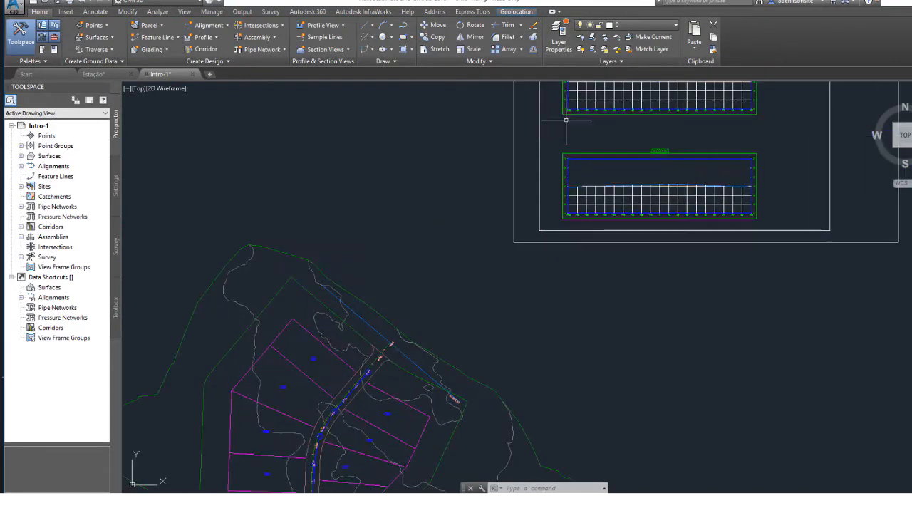
pyautogui.moveTo(447, 352); pyautogui.dragTo(502, 241, button='middle')
pyautogui.scroll(-2, 502, 241)
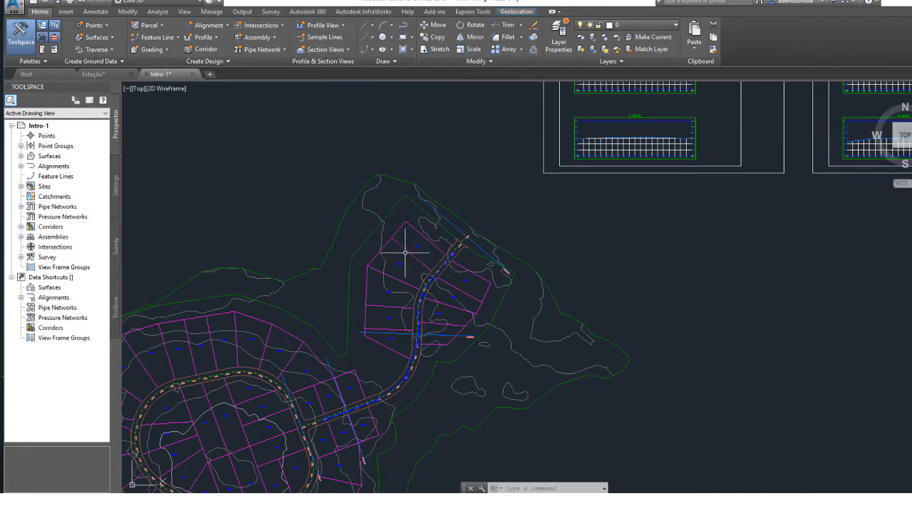
# Compare the sample line at station 0+200.00 on First Street with its section view.
pyautogui.moveTo(316, 247)
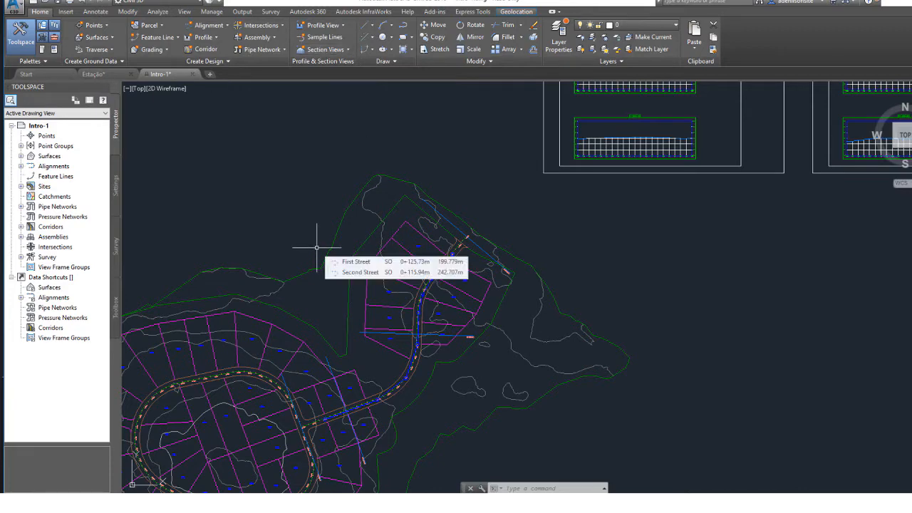
pyautogui.scroll(5, 395, 317)
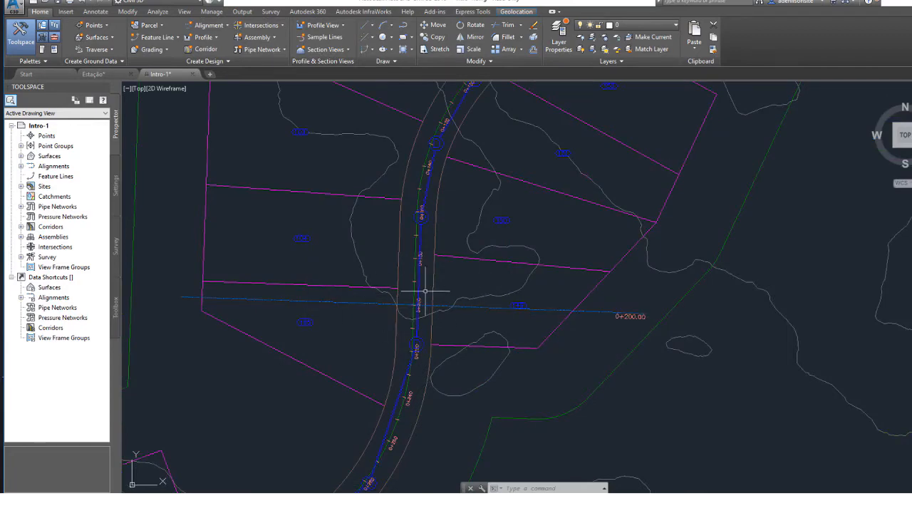
pyautogui.scroll(-5, 441, 300)
pyautogui.moveTo(553, 196); pyautogui.dragTo(264, 346, button='middle')
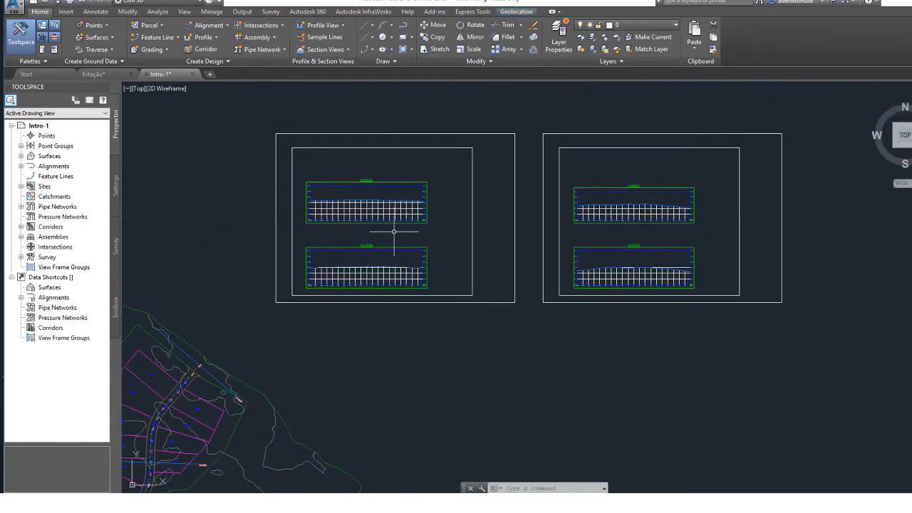
pyautogui.scroll(5, 360, 248)
pyautogui.moveTo(360, 248)
pyautogui.mouseDown(button='middle')
pyautogui.moveTo(338, 320)
pyautogui.moveTo(339, 373)
pyautogui.mouseUp(button='middle')
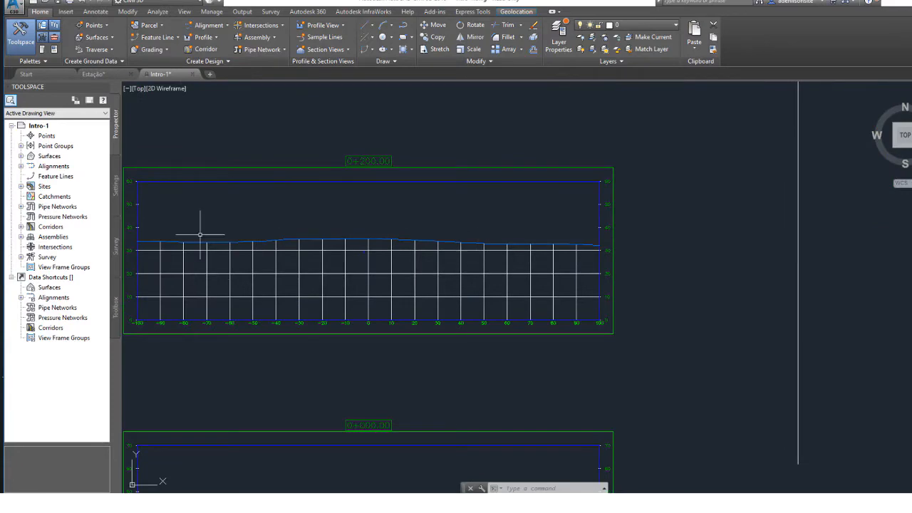
pyautogui.moveTo(292, 288)
pyautogui.mouseDown(button='middle')
pyautogui.moveTo(316, 273)
pyautogui.moveTo(638, 281)
pyautogui.mouseUp(button='middle')
pyautogui.scroll(2, 606, 269)
pyautogui.scroll(-4, 353, 324)
pyautogui.moveTo(208, 453)
pyautogui.mouseDown(button='middle')
pyautogui.moveTo(479, 187)
pyautogui.moveTo(598, 114)
pyautogui.mouseUp(button='middle')
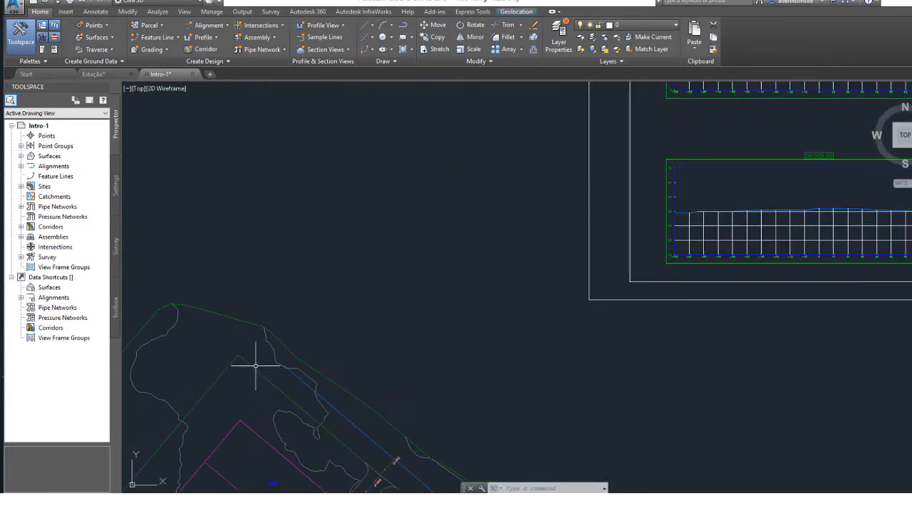
# Delete the sample line at station 0+483.41 where First Street meets the loop road.
pyautogui.moveTo(168, 454); pyautogui.dragTo(421, 163, button='middle')
pyautogui.scroll(-5, 264, 364)
pyautogui.moveTo(285, 359)
pyautogui.mouseDown(button='middle')
pyautogui.moveTo(342, 284)
pyautogui.moveTo(493, 206)
pyautogui.mouseUp(button='middle')
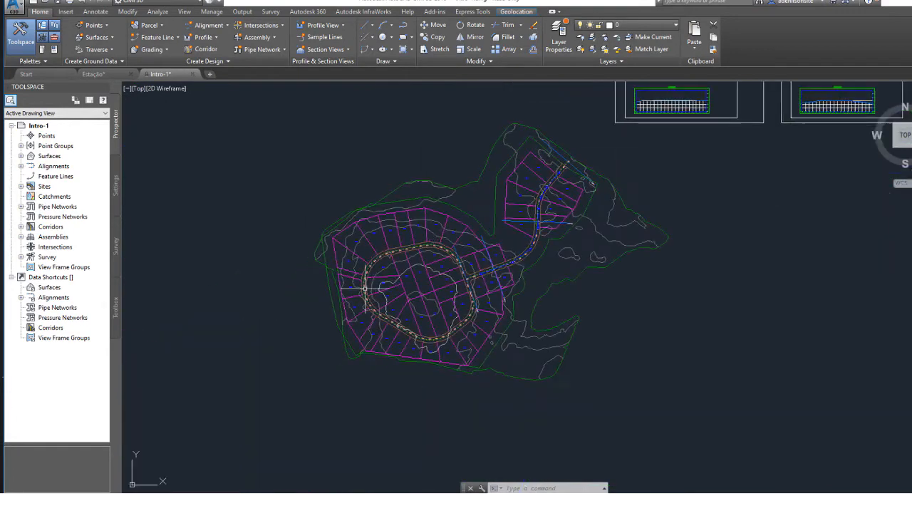
pyautogui.scroll(4, 366, 289)
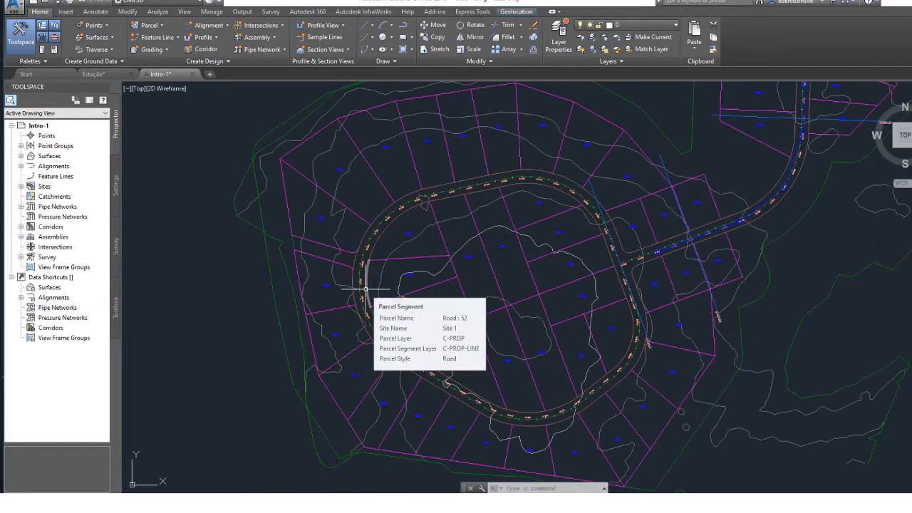
pyautogui.moveTo(648, 230); pyautogui.dragTo(414, 332, button='middle')
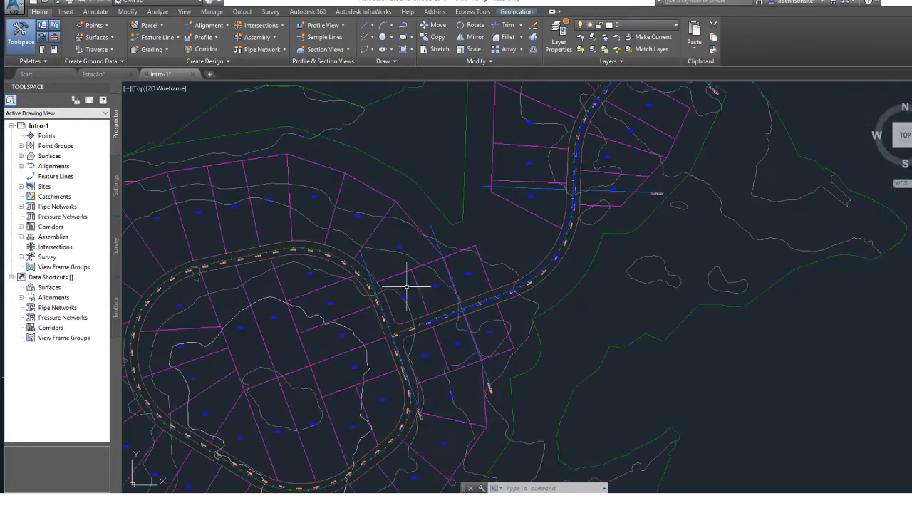
pyautogui.click(363, 257)
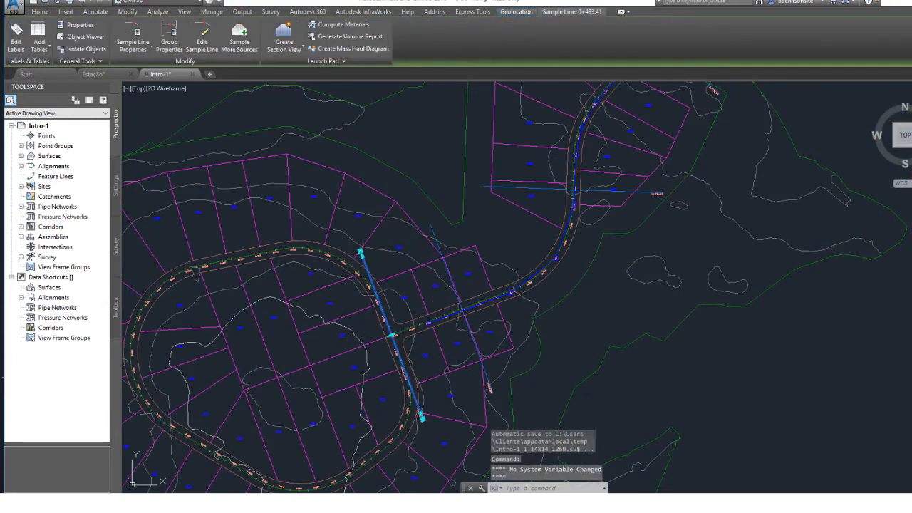
pyautogui.press('Delete')
pyautogui.scroll(-3, 468, 302)
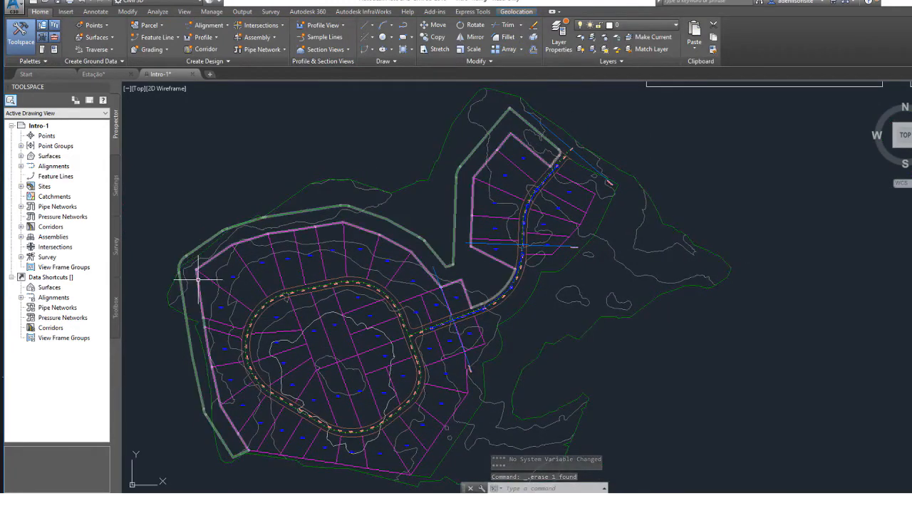
# Expand the drawing's centerline alignments and look through the First Street and Second Street entries.
pyautogui.moveTo(198, 277)
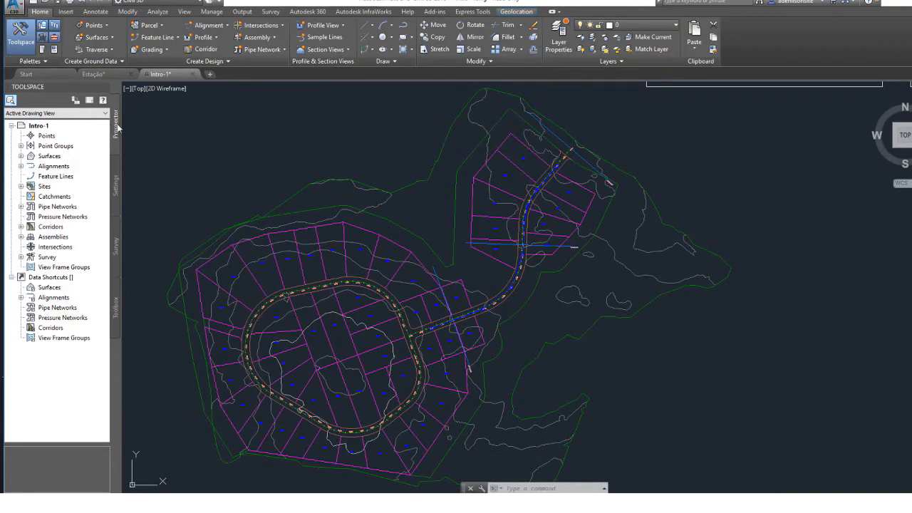
pyautogui.click(21, 166)
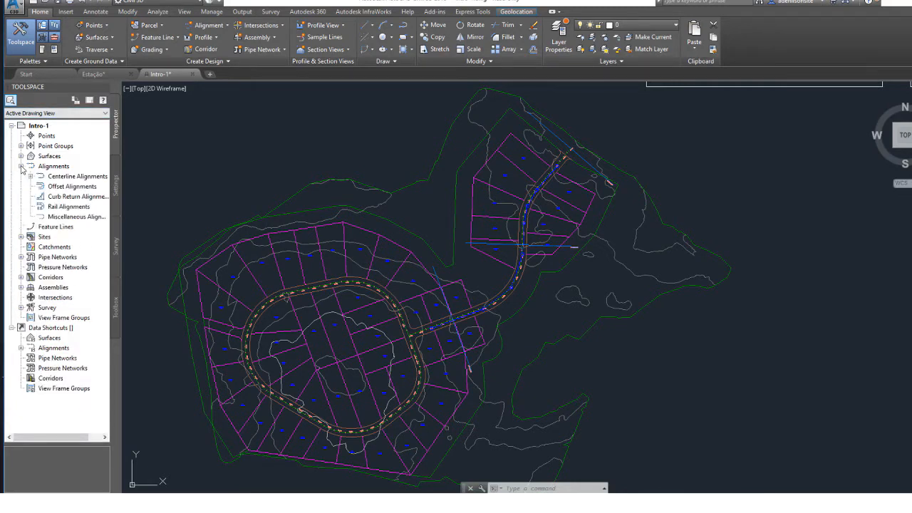
pyautogui.click(30, 176)
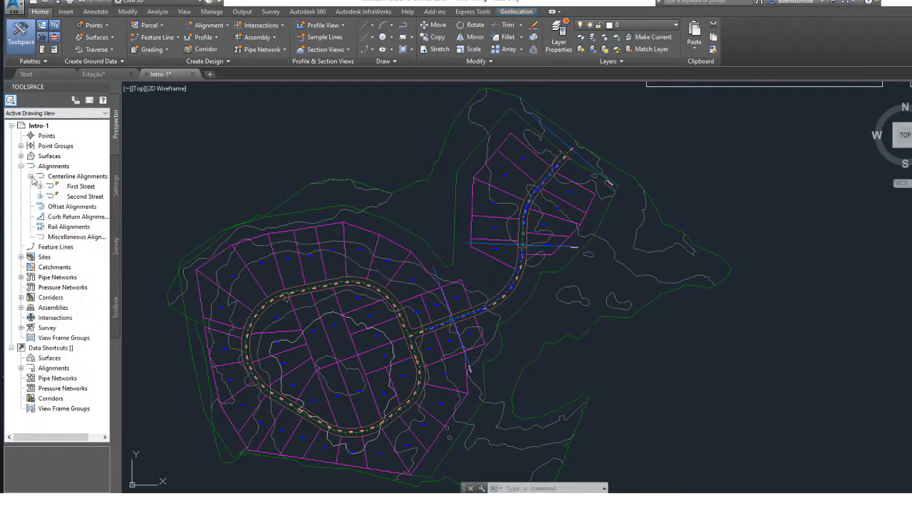
pyautogui.click(74, 178)
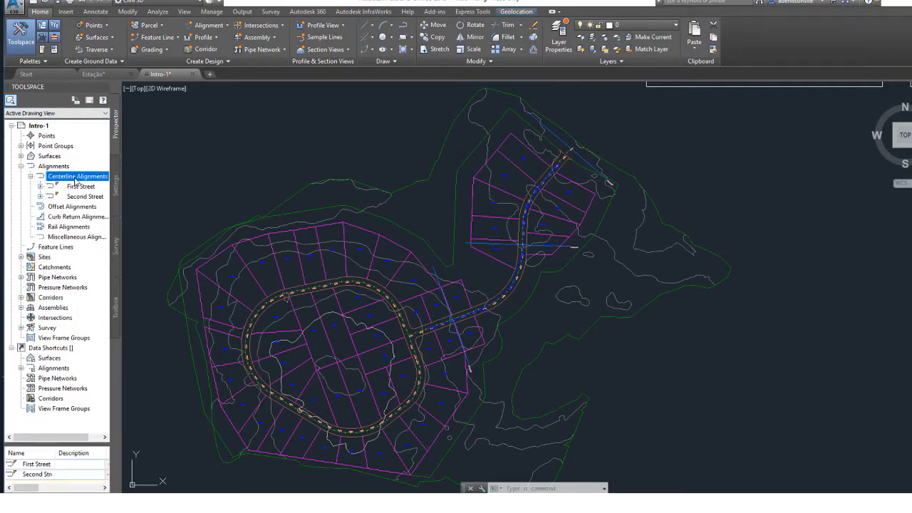
pyautogui.moveTo(83, 191)
pyautogui.click(82, 186)
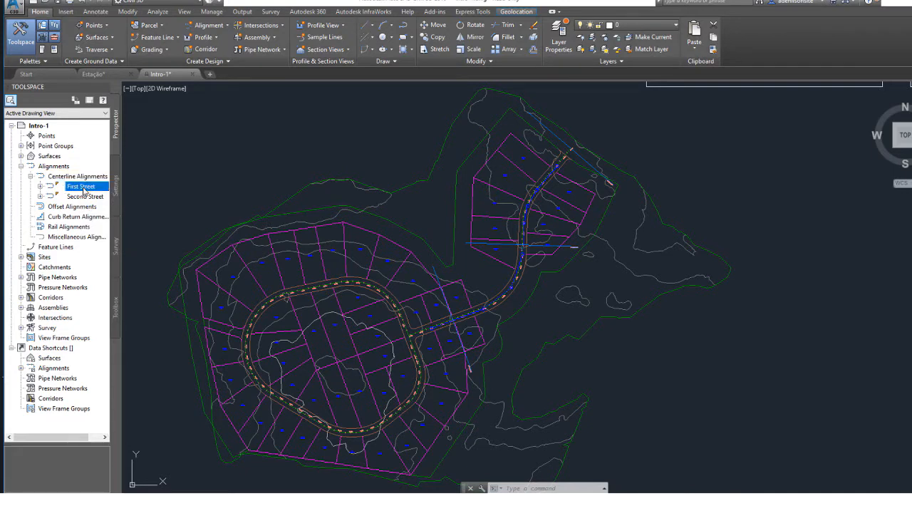
pyautogui.click(86, 196)
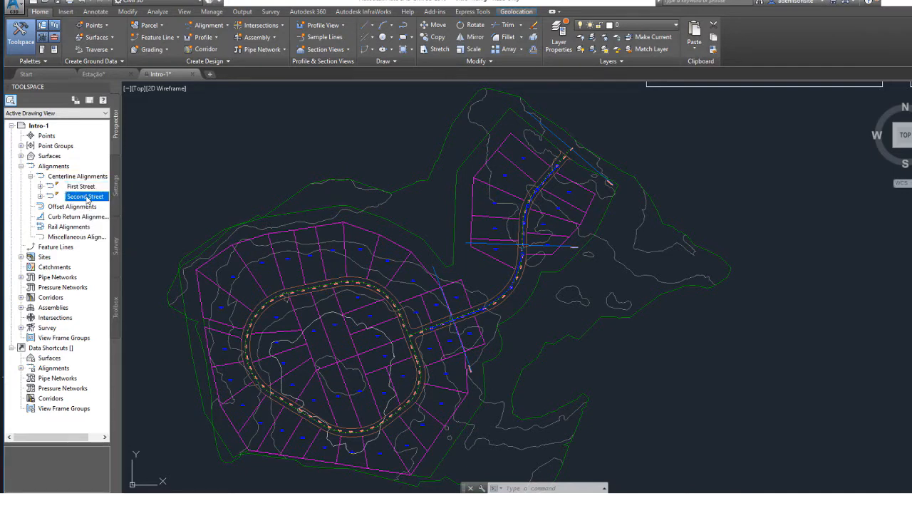
# Expand First Street and Second Street with the Toolspace widened, and compare their sample line groups.
pyautogui.click(40, 187)
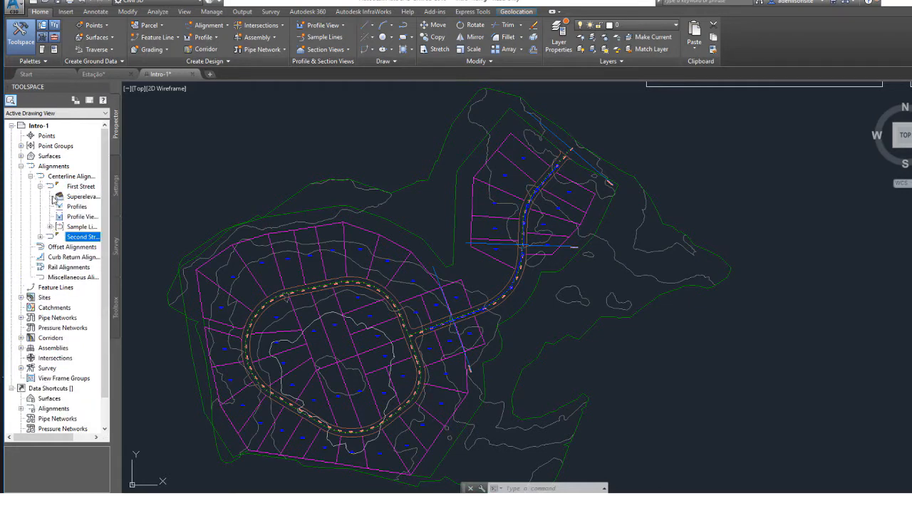
pyautogui.click(78, 227)
pyautogui.click(39, 236)
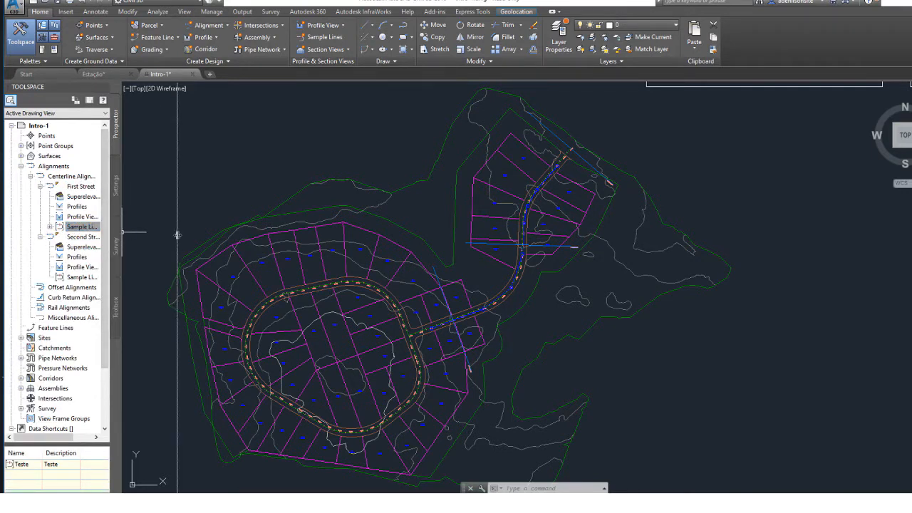
pyautogui.moveTo(177, 235); pyautogui.dragTo(177, 235)
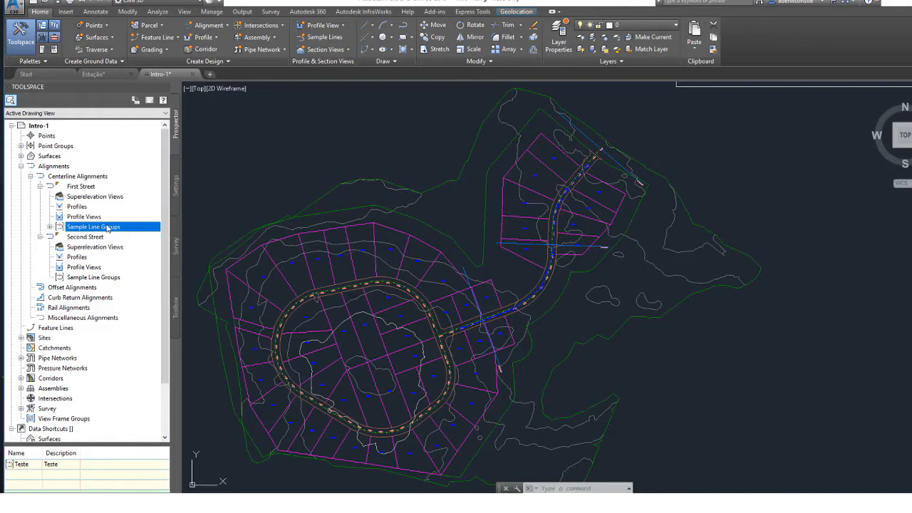
pyautogui.click(95, 279)
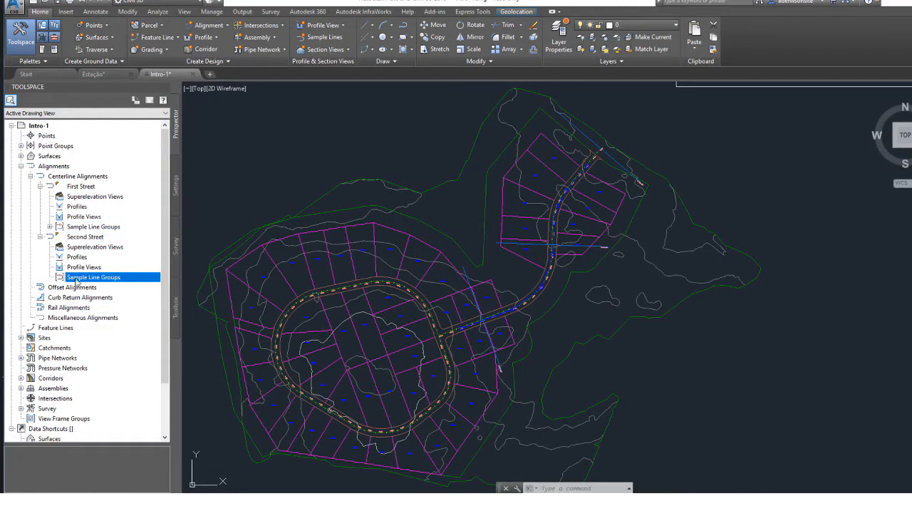
# Examine the contents of First Street's Teste sample line group and the commands available for it.
pyautogui.click(50, 227)
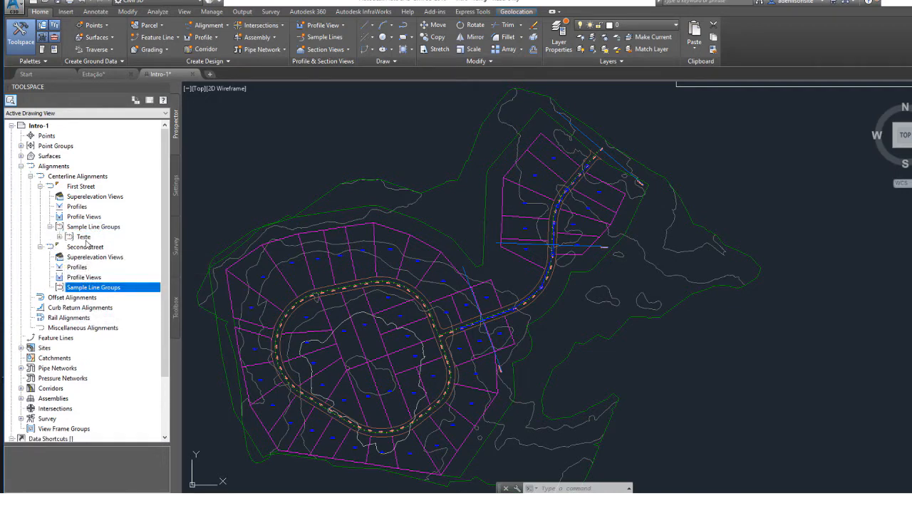
pyautogui.click(83, 237)
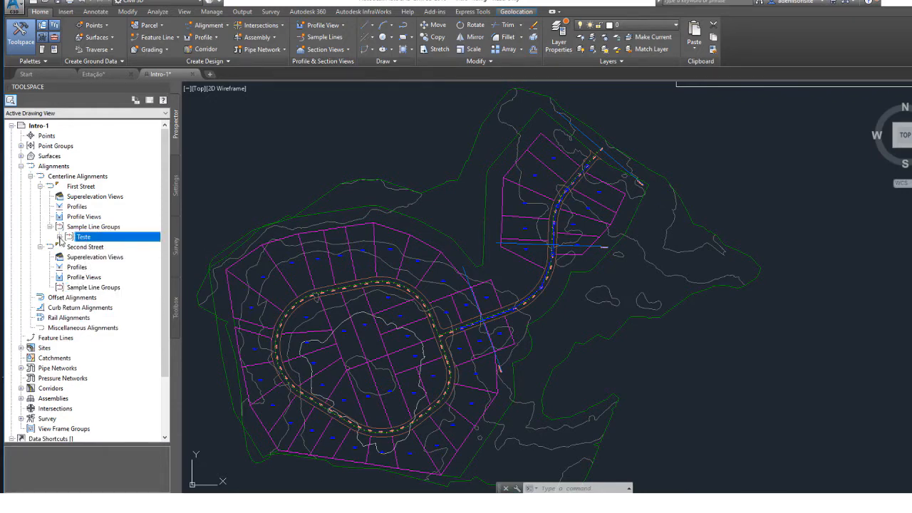
pyautogui.click(60, 237)
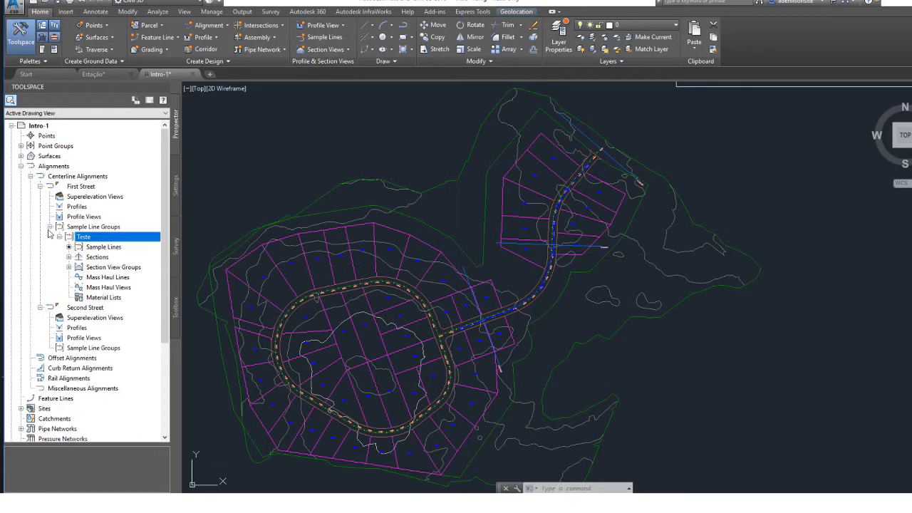
pyautogui.click(60, 237)
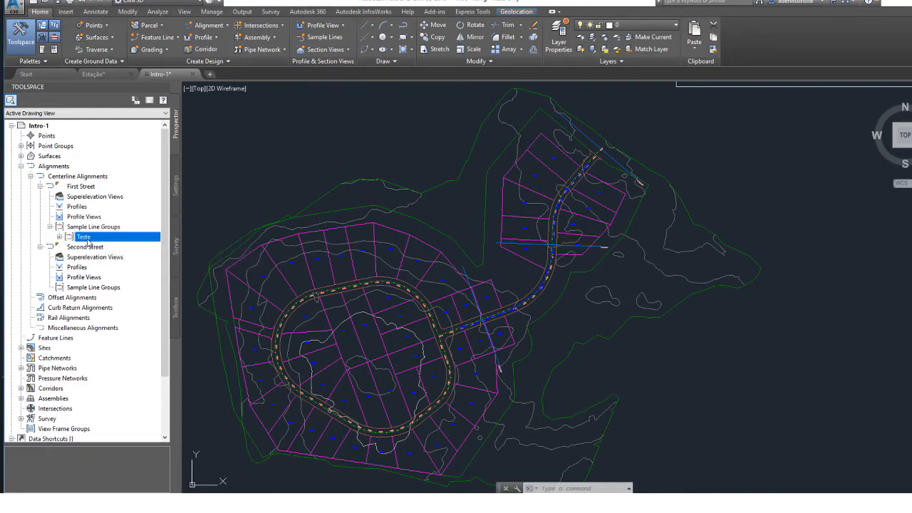
pyautogui.rightClick(87, 238)
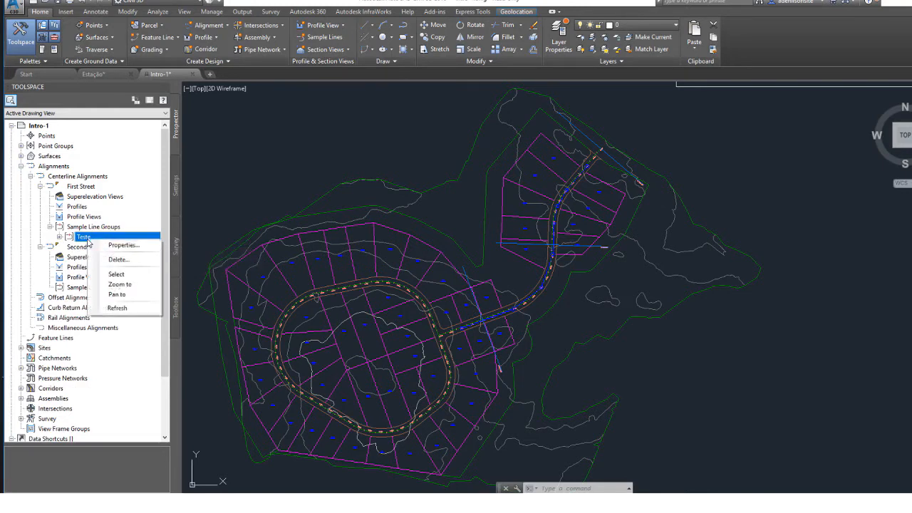
pyautogui.click(118, 260)
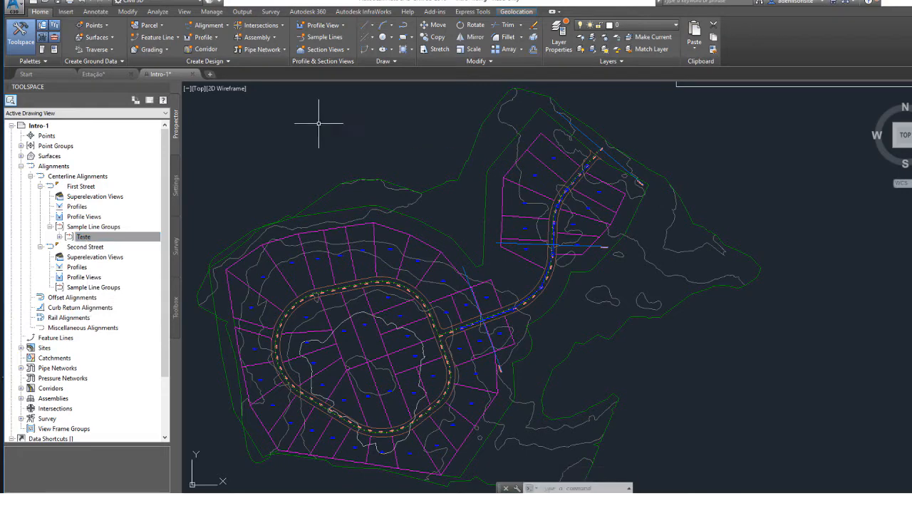
# Inspect the sample line at station 0+200.00 and the one at First Street's northeast end, then clear the selection.
pyautogui.click(550, 248)
pyautogui.click(552, 250)
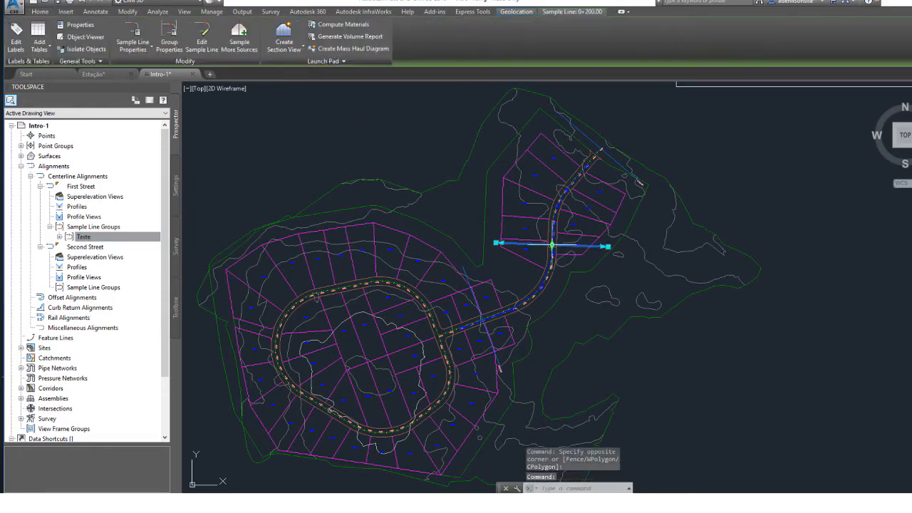
pyautogui.click(594, 143)
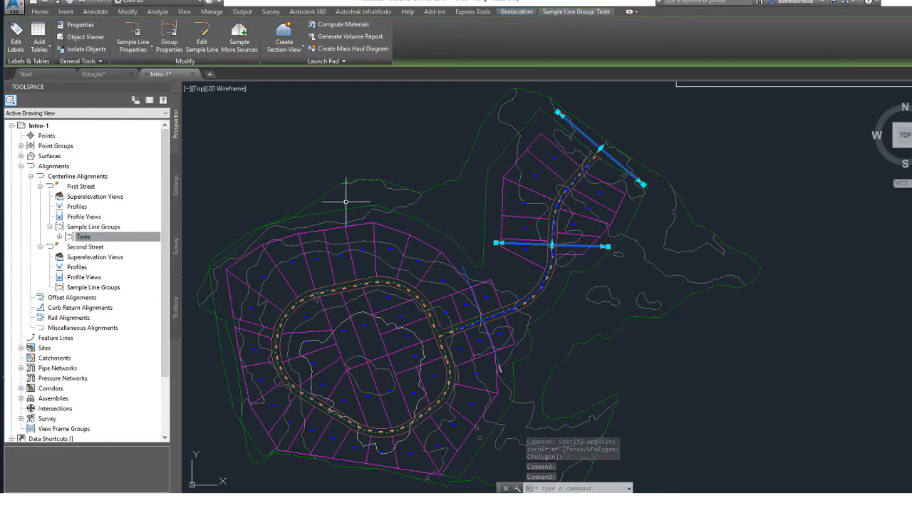
pyautogui.press('Escape')
# Delete First Street's Teste sample line group together with its sample lines.
pyautogui.click(83, 237)
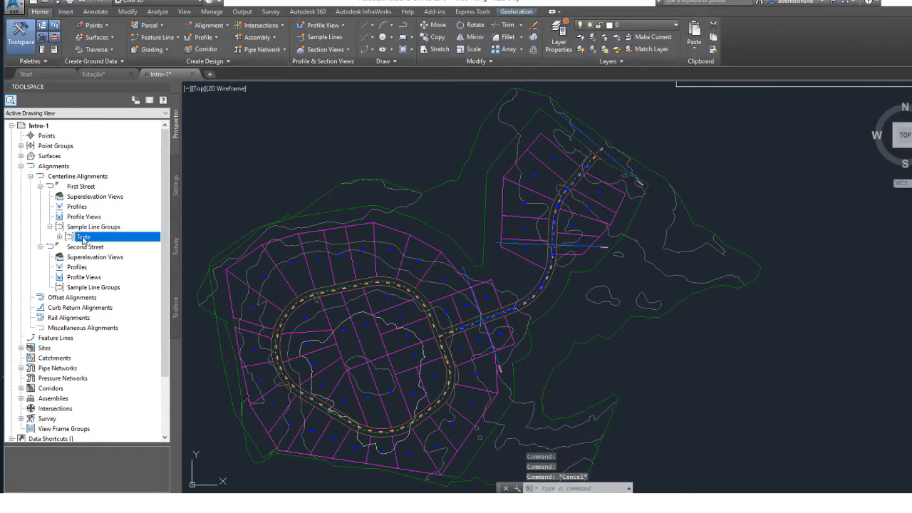
pyautogui.rightClick(84, 238)
pyautogui.click(114, 257)
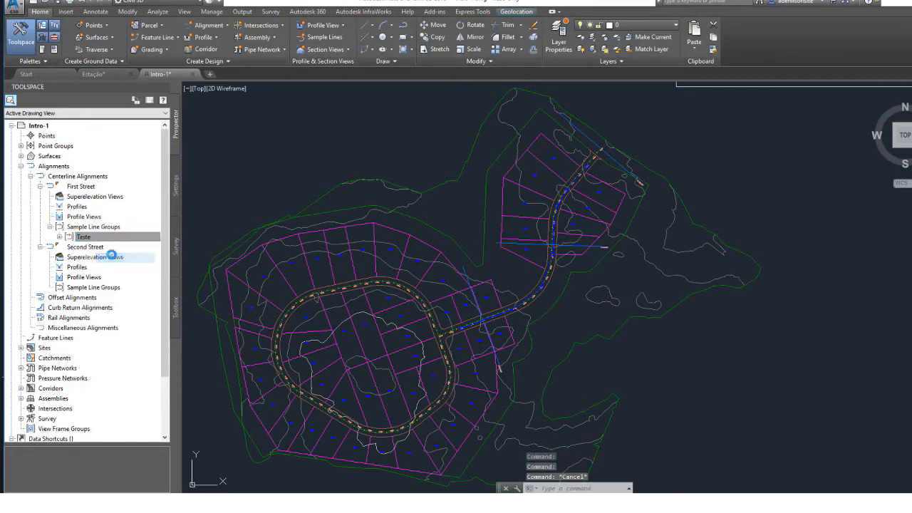
pyautogui.click(489, 278)
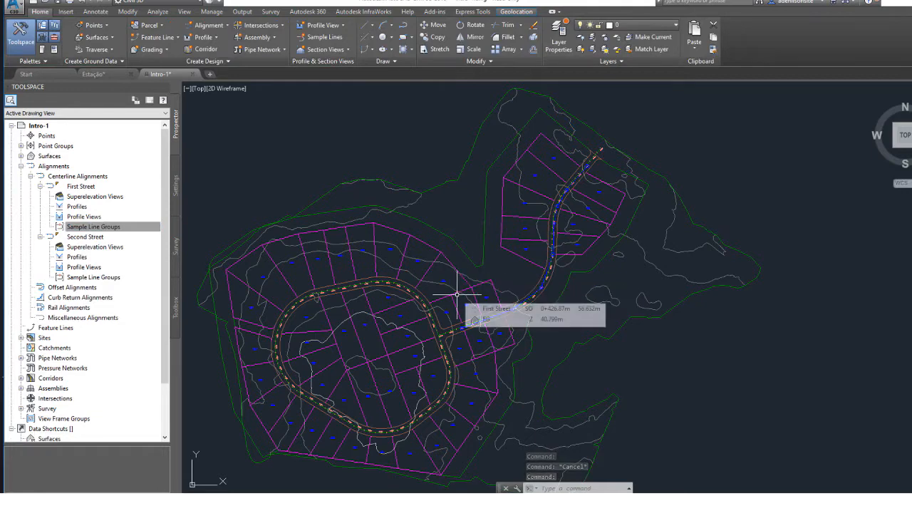
# Start creating sample lines and pick the First Street alignment near its junction with the loop road.
pyautogui.moveTo(437, 311)
pyautogui.mouseDown(button='middle')
pyautogui.moveTo(505, 193)
pyautogui.moveTo(392, 222)
pyautogui.mouseUp(button='middle')
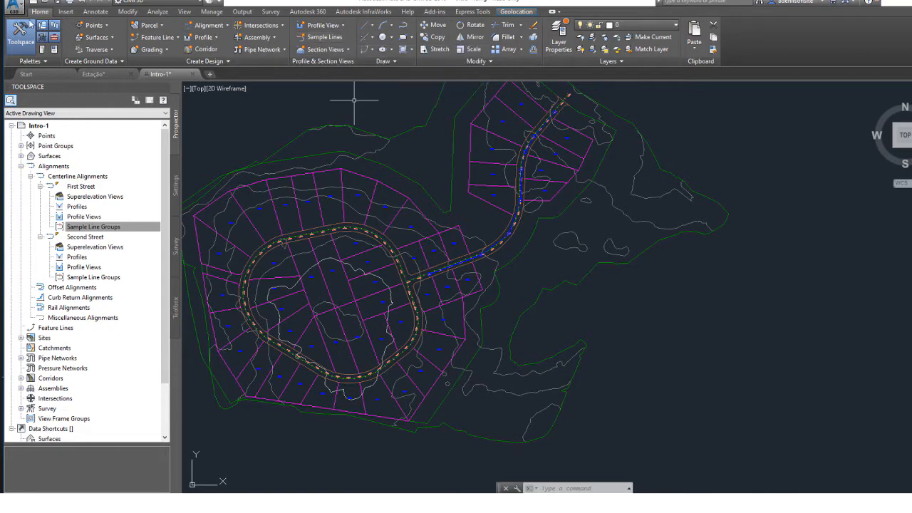
pyautogui.click(326, 38)
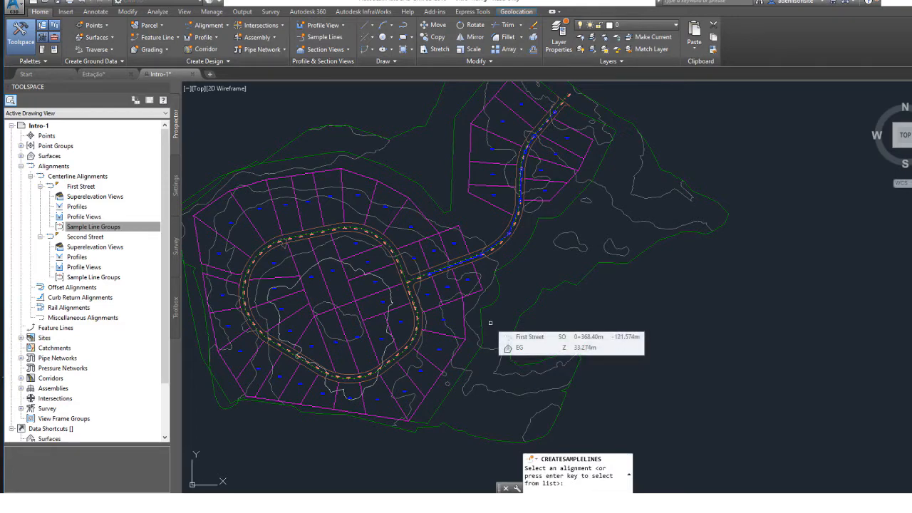
pyautogui.scroll(4, 456, 264)
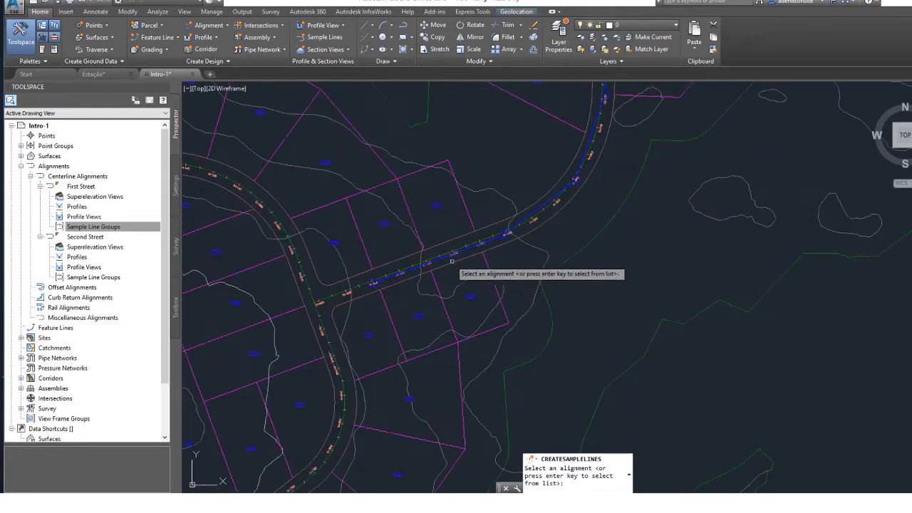
pyautogui.scroll(3, 451, 261)
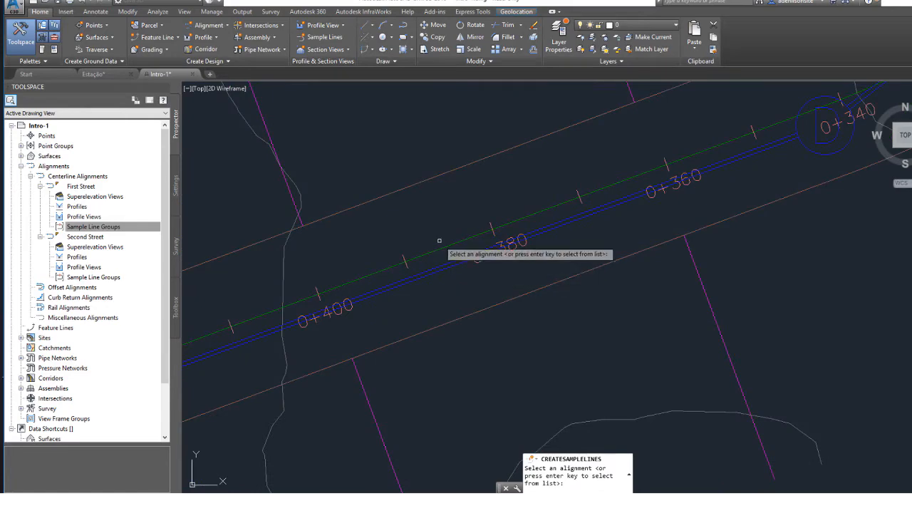
pyautogui.moveTo(320, 270); pyautogui.dragTo(563, 275, button='middle')
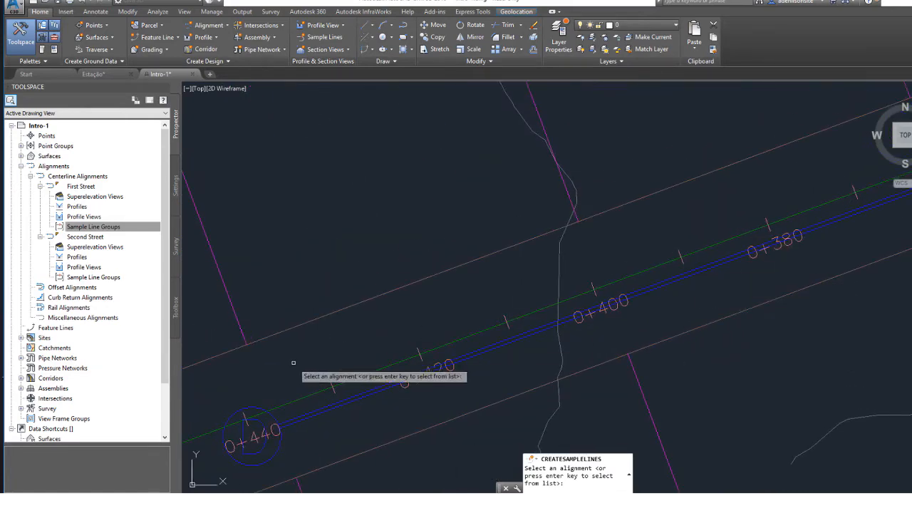
pyautogui.scroll(-3, 292, 378)
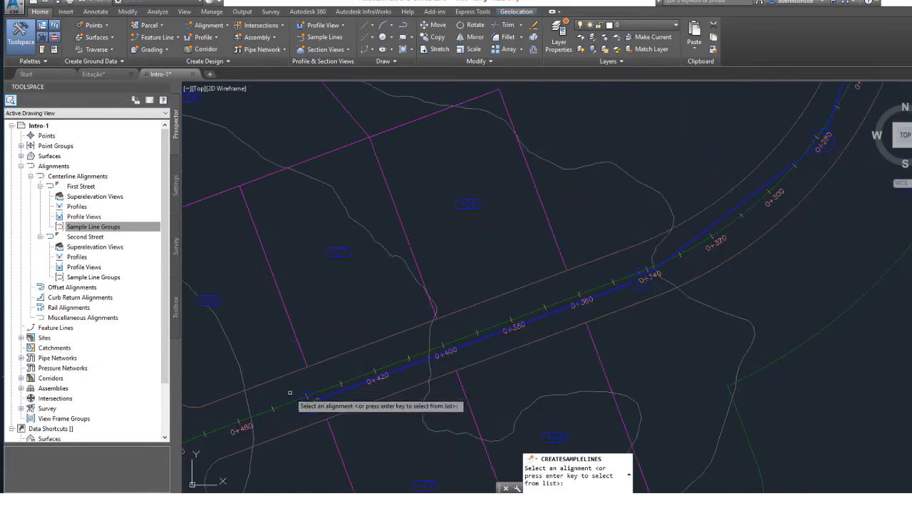
pyautogui.scroll(-4, 290, 392)
pyautogui.scroll(1, 290, 393)
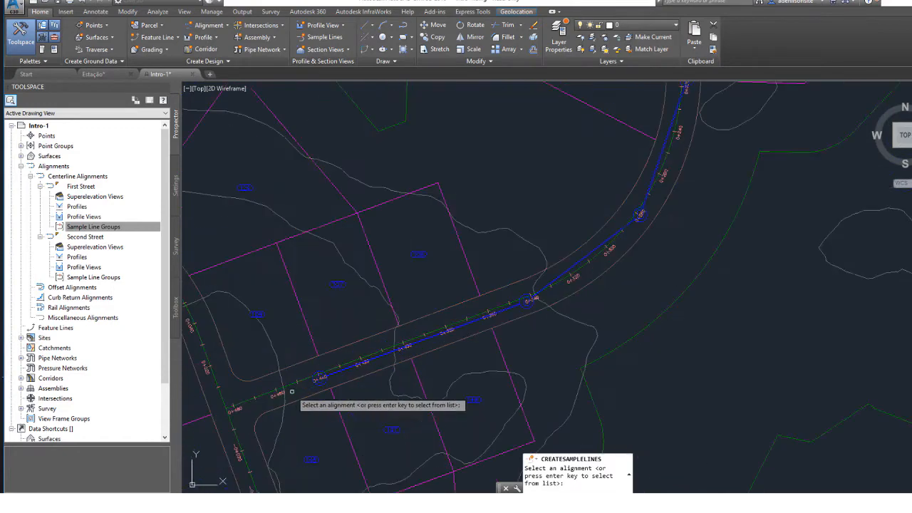
pyautogui.click(245, 403)
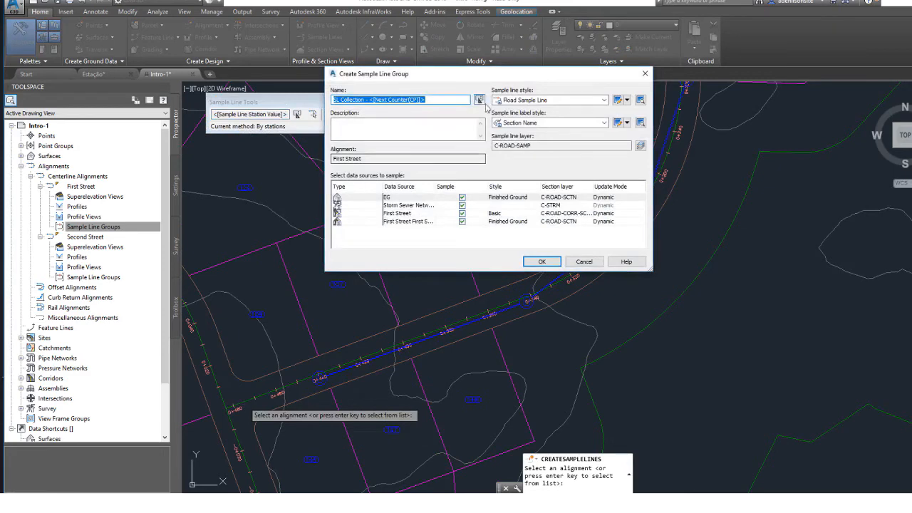
# Name the new sample line group Teste1 and enter the description Alinhamentos.
pyautogui.moveTo(450, 80); pyautogui.dragTo(331, 164)
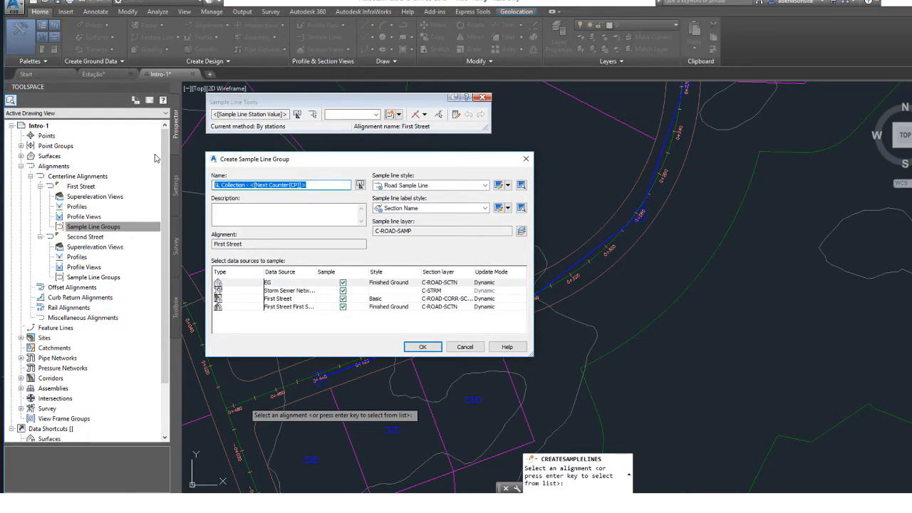
pyautogui.write('Tes')
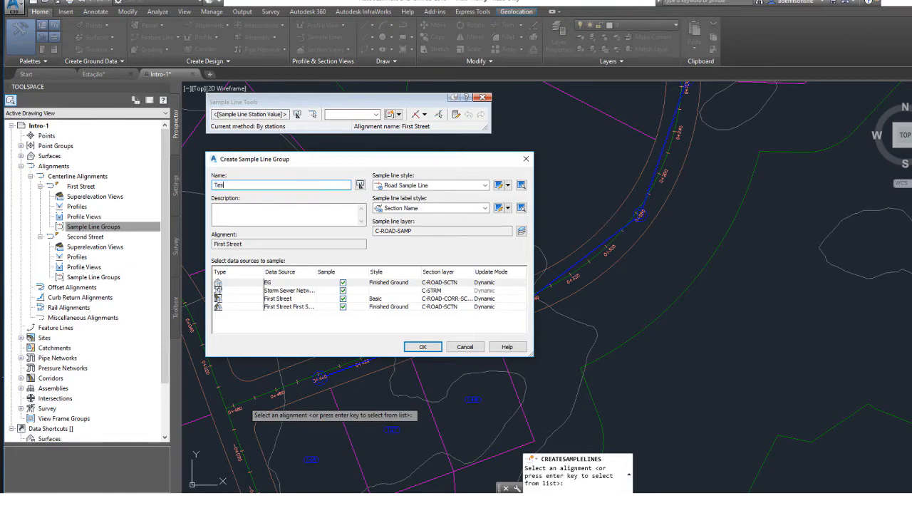
pyautogui.write('te1')
pyautogui.click(252, 221)
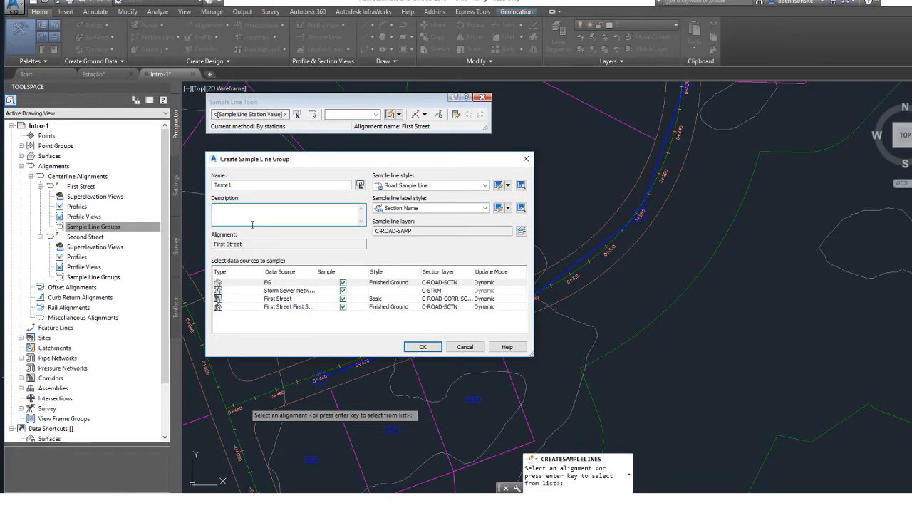
pyautogui.write('Alinhamentos')
# Switch to a blank Bloco de Notas document and close the browser window with all its tabs.
pyautogui.press('super')
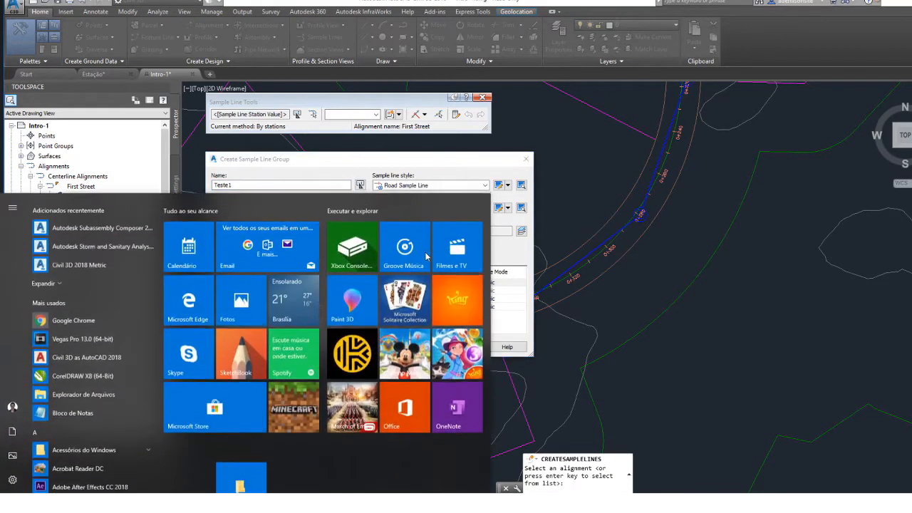
pyautogui.write('bloco')
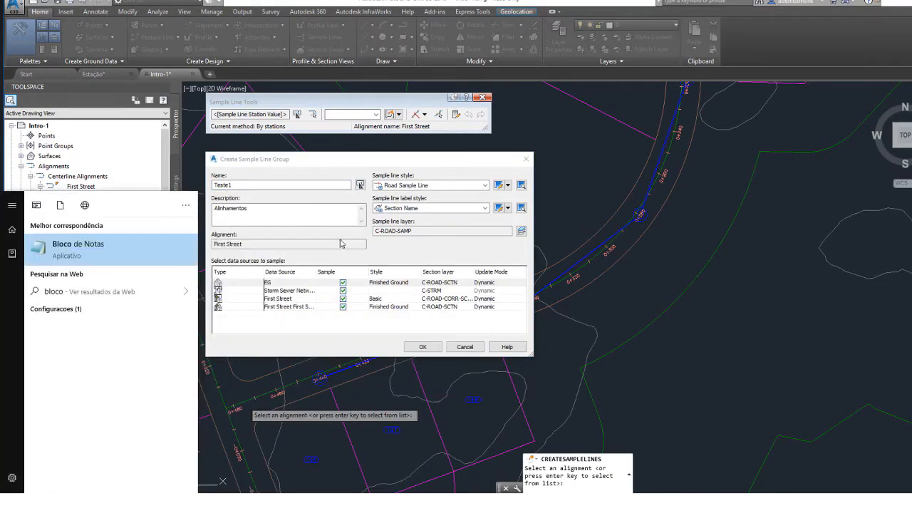
pyautogui.click(40, 271)
pyautogui.click(57, 261)
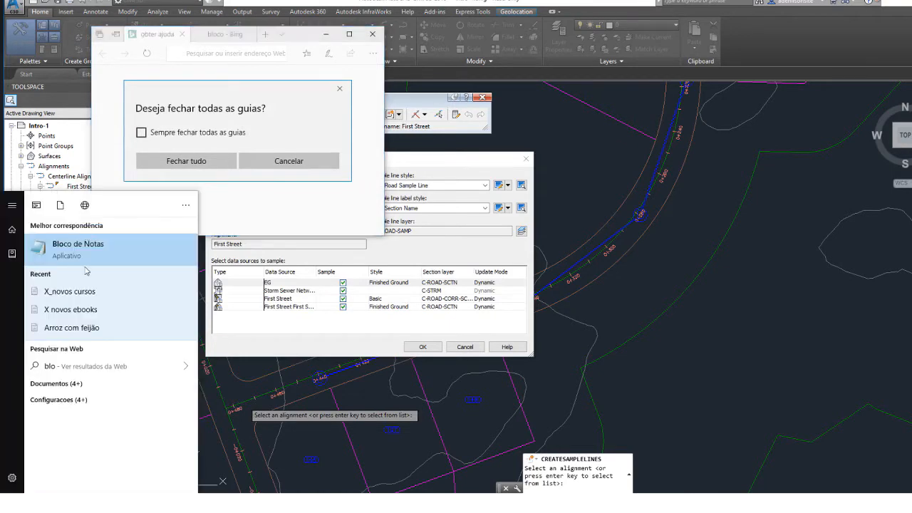
pyautogui.click(84, 251)
pyautogui.click(372, 34)
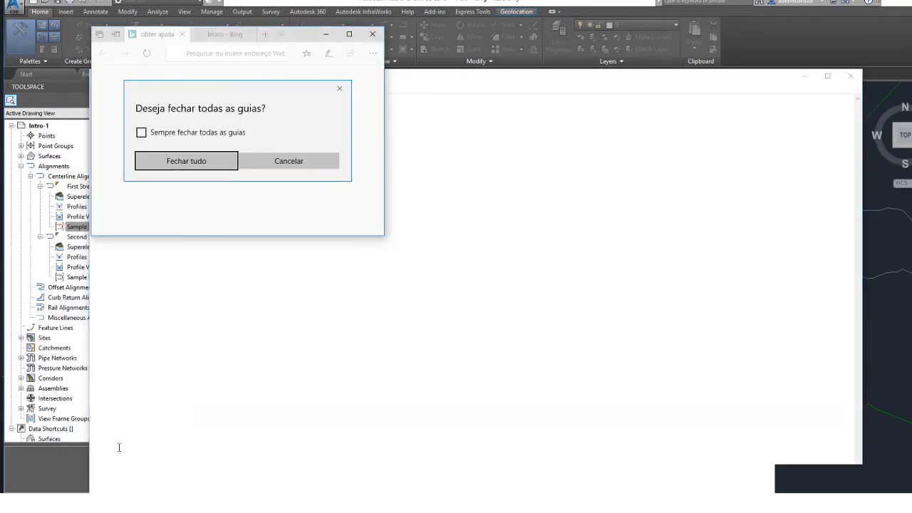
pyautogui.click(177, 160)
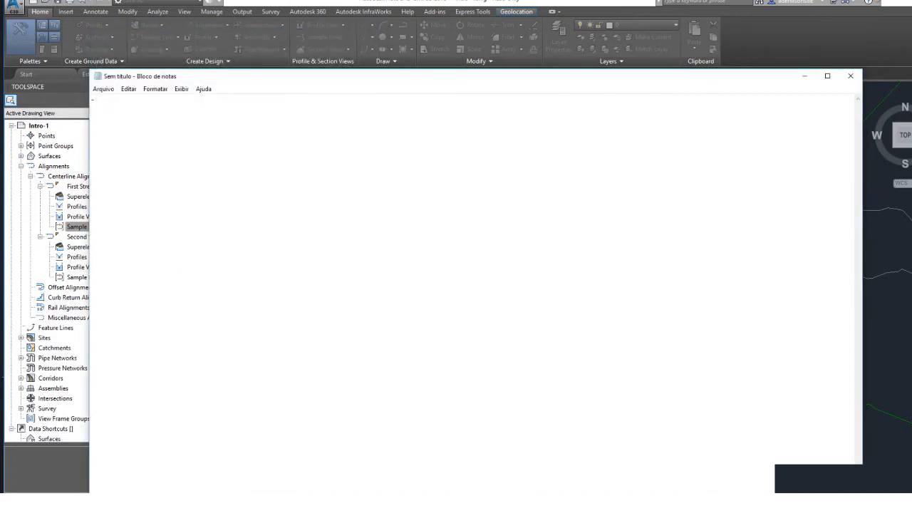
# List the sample line creation methods in the note as Manual, Automatico and A partir de, and return to Civil 3D.
pyautogui.write('- Mnual')
pyautogui.press('BackSpace')
pyautogui.press('BackSpace')
pyautogui.press('BackSpace')
pyautogui.press('BackSpace')
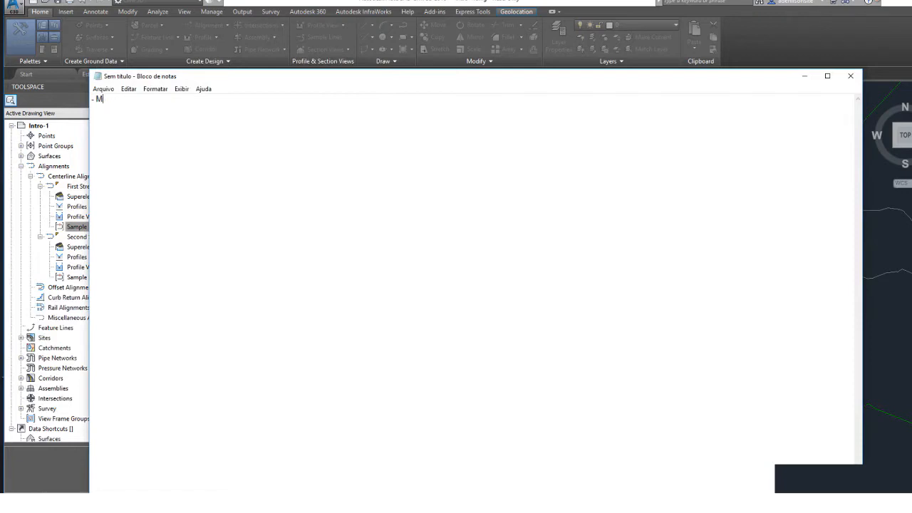
pyautogui.write('anua')
pyautogui.write('Automati')
pyautogui.write('co')
pyautogui.write('A par')
pyautogui.write('ti')
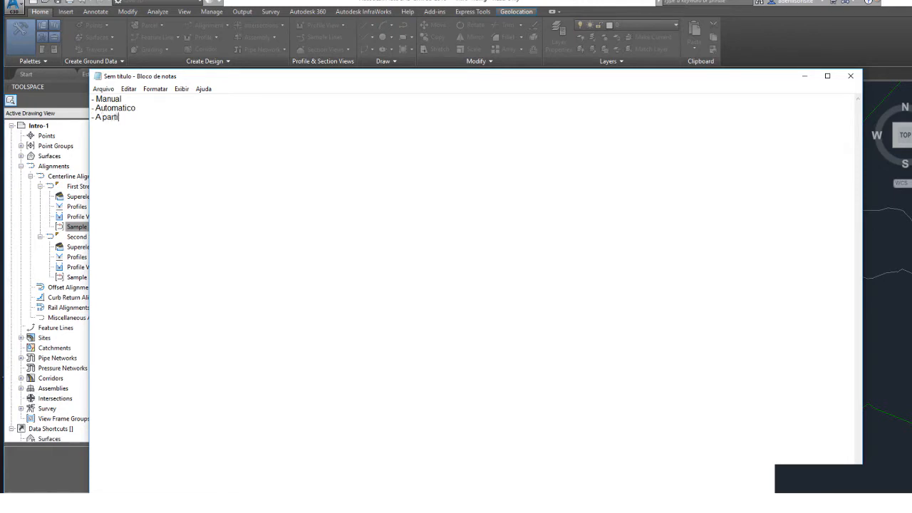
pyautogui.write('r de polilinhas')
pyautogui.click(317, 2)
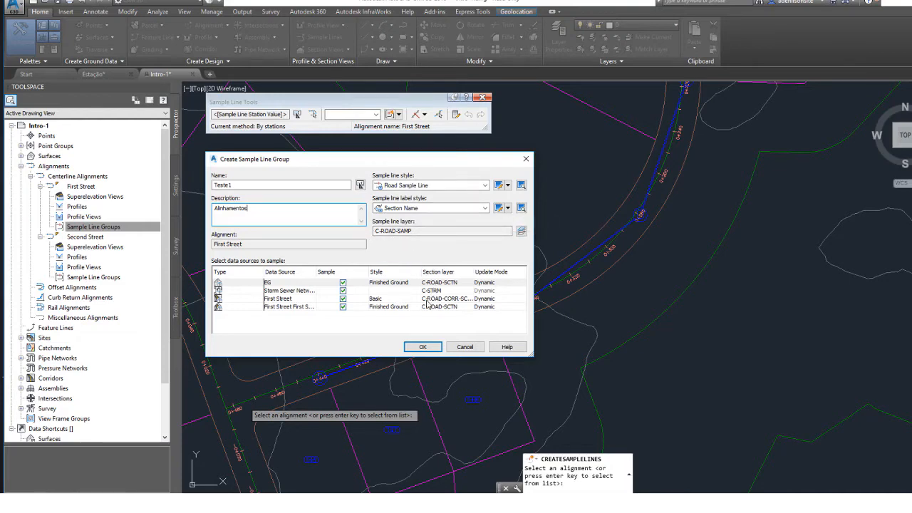
# Create the Teste1 group and review the available sample line creation methods, keeping At a Station.
pyautogui.click(423, 348)
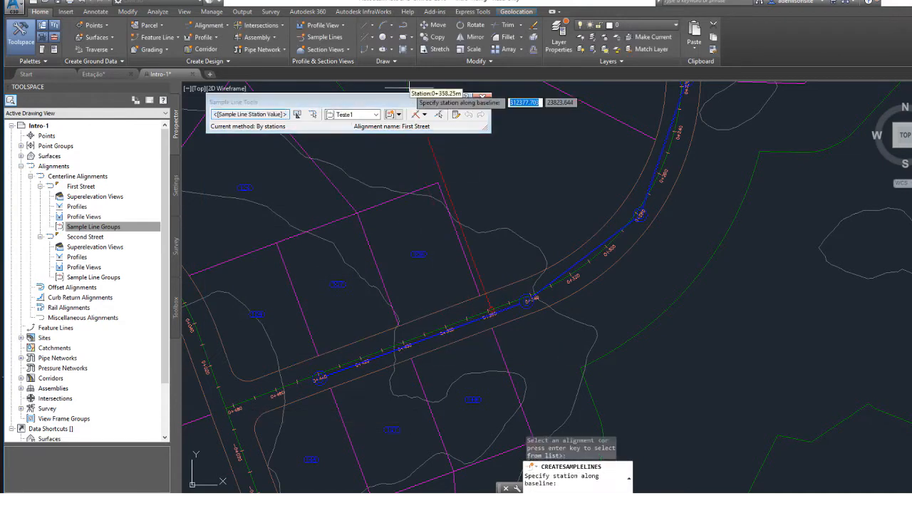
pyautogui.click(425, 115)
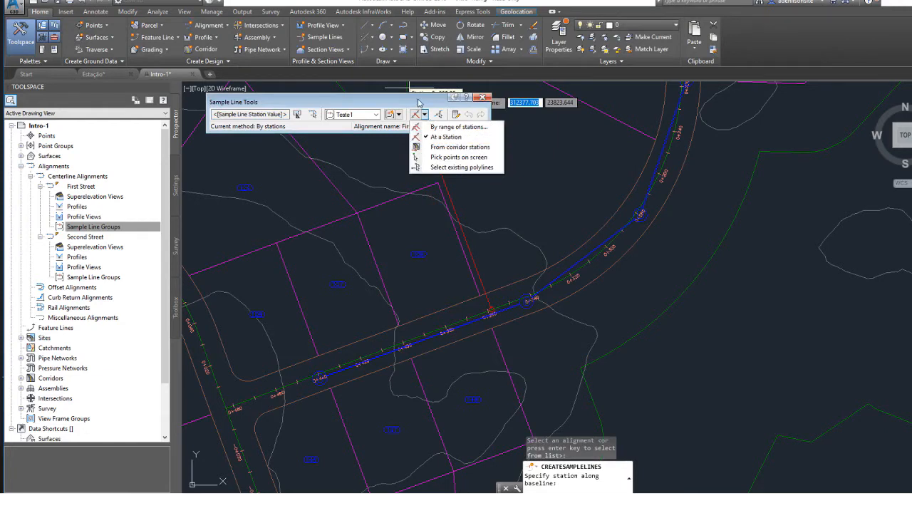
pyautogui.click(419, 103)
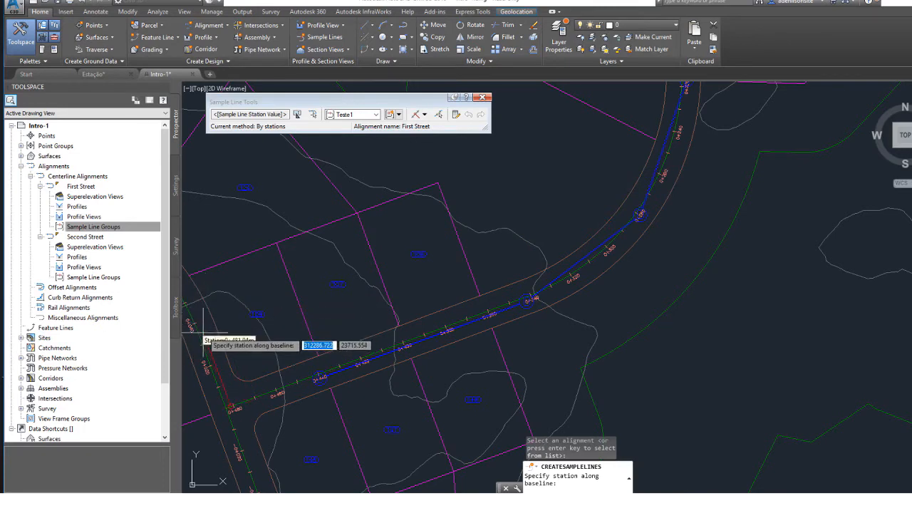
# Place a sample line at about station 0+475 on First Street with left and right swath widths of 100 m.
pyautogui.click(243, 408)
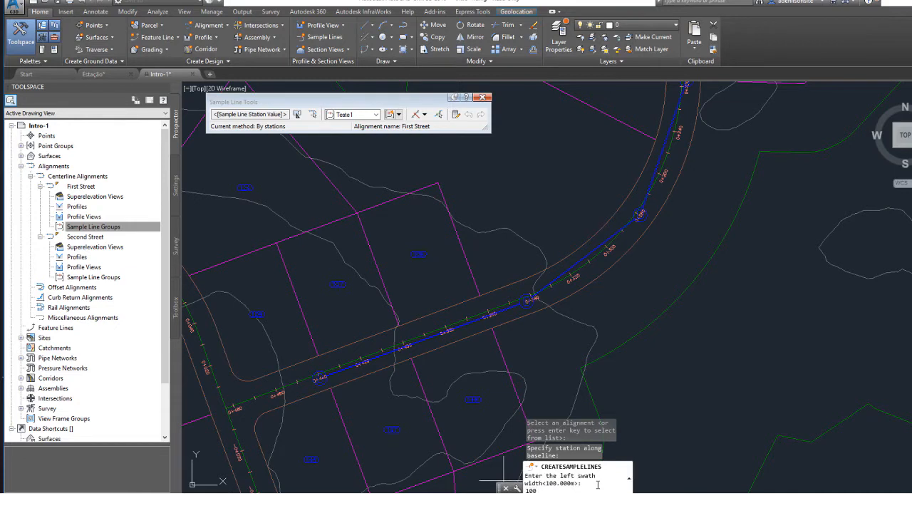
pyautogui.press('Return')
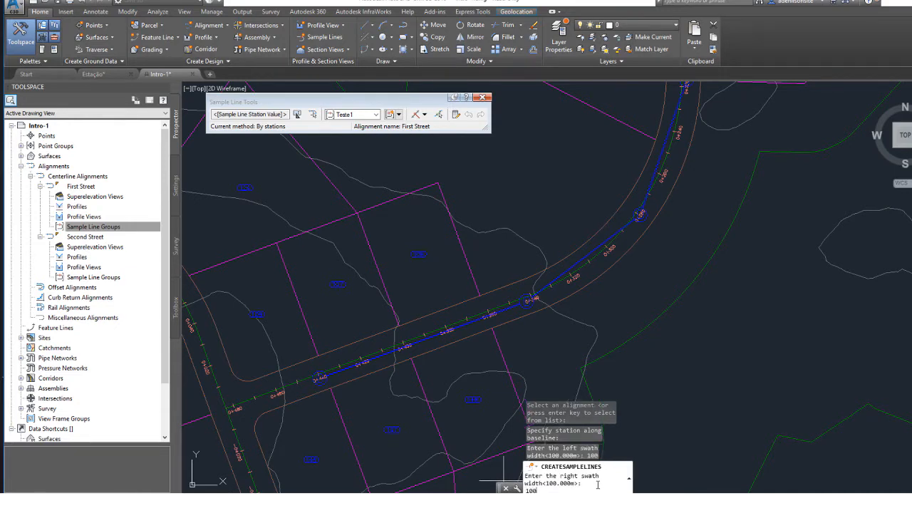
pyautogui.press('Return')
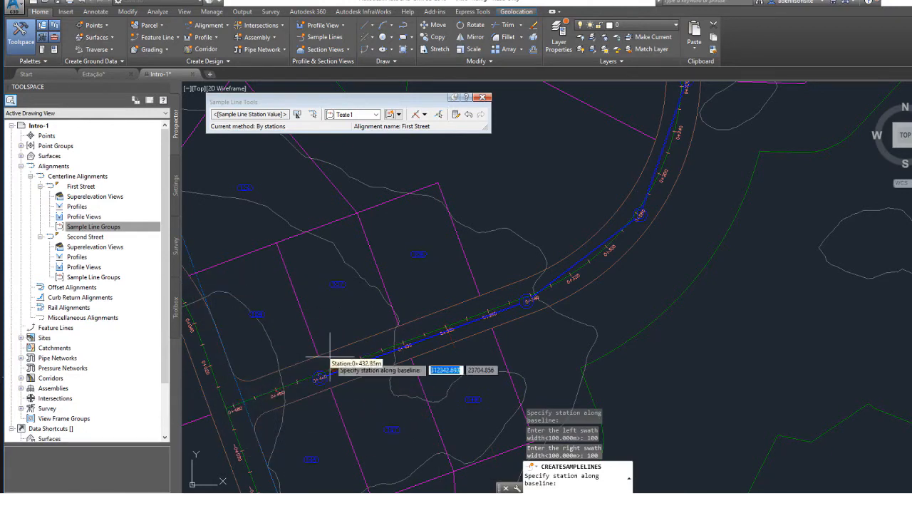
# Add a second sample line near station 0+360 on First Street with 100 m swath widths on both sides.
pyautogui.click(477, 313)
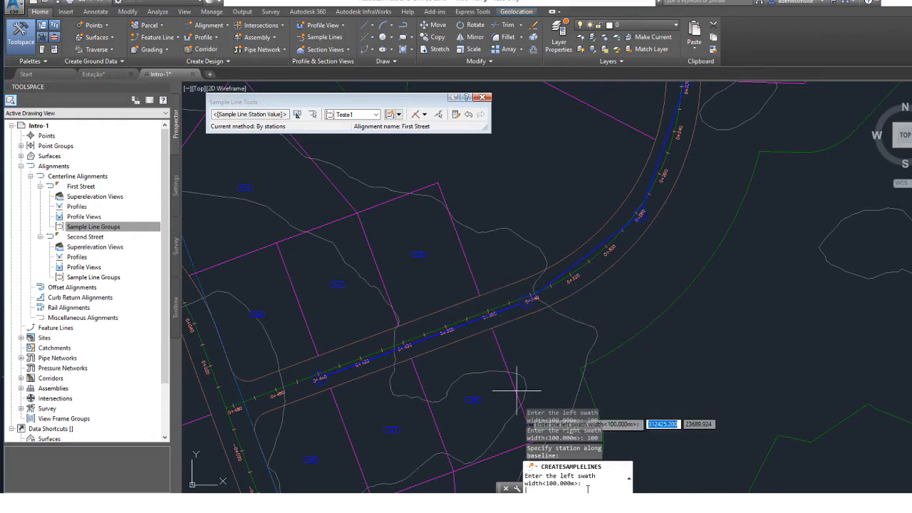
pyautogui.press('Return')
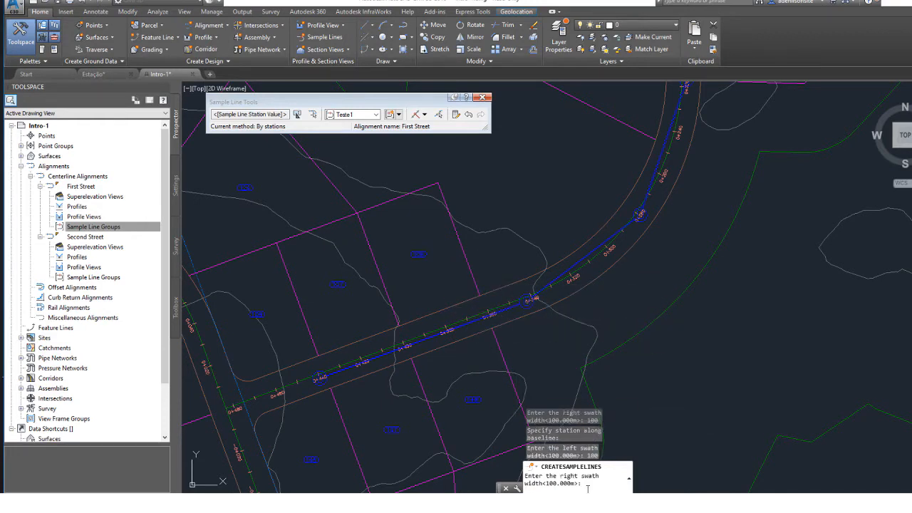
pyautogui.write('100')
pyautogui.press('Return')
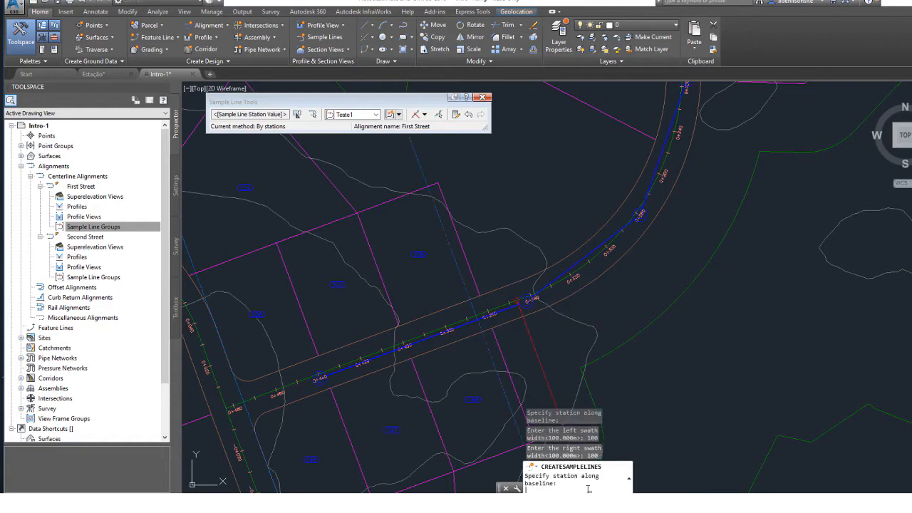
# Place a third sample line at about station 0+275 on First Street with left and right swath widths of 100 m.
pyautogui.scroll(-2, 533, 313)
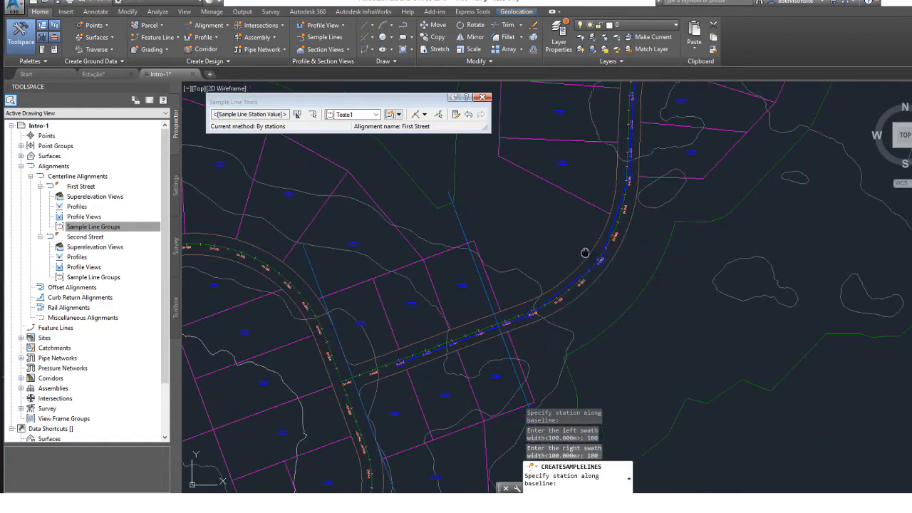
pyautogui.moveTo(585, 252); pyautogui.dragTo(481, 312, button='middle')
pyautogui.scroll(3, 489, 307)
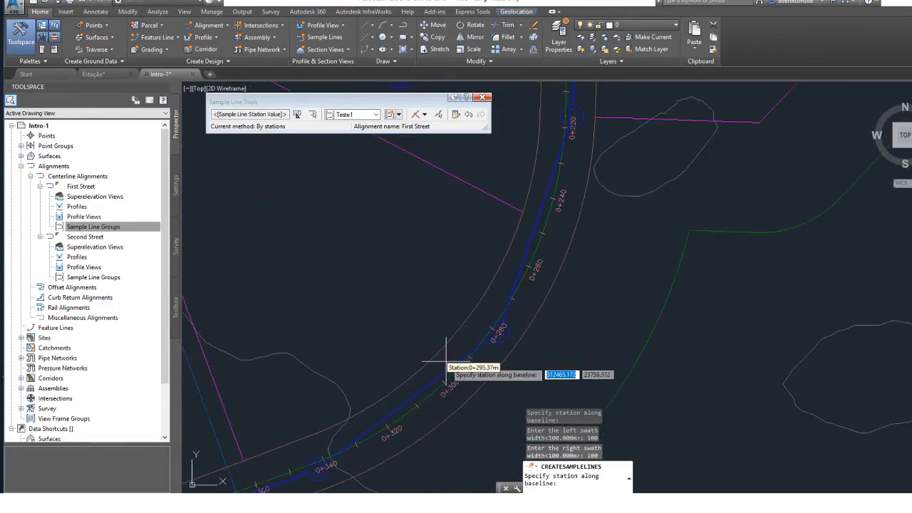
pyautogui.scroll(3, 475, 361)
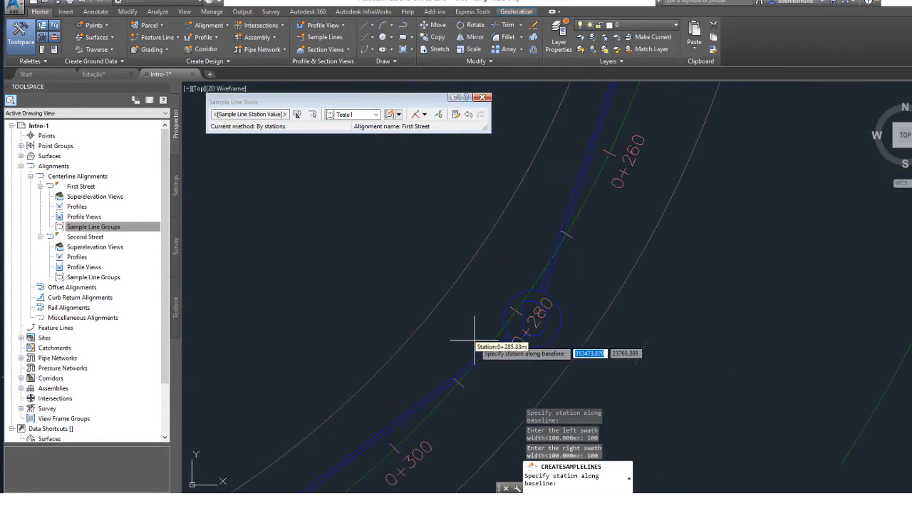
pyautogui.click(538, 280)
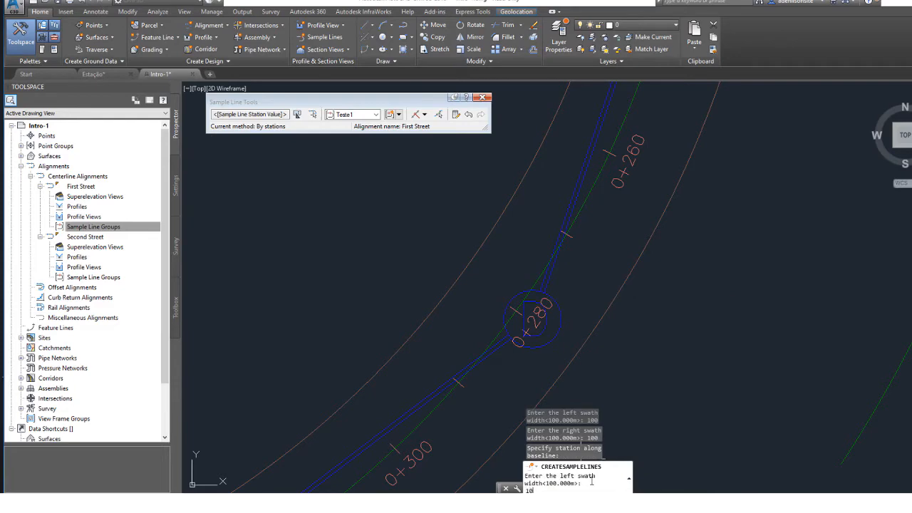
pyautogui.press('Return')
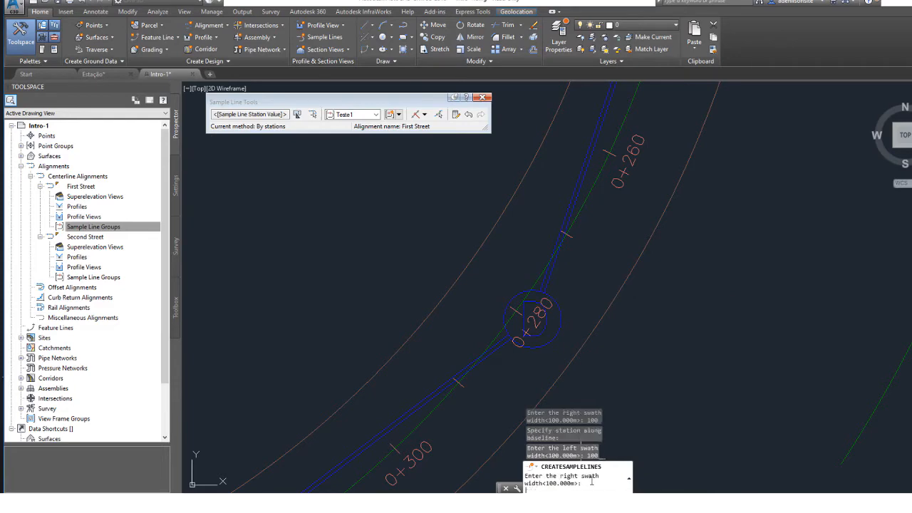
pyautogui.press('Return')
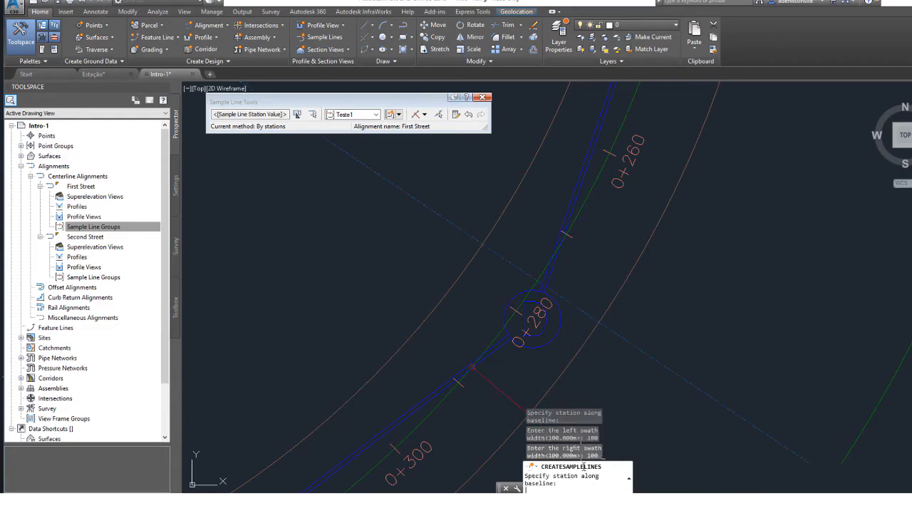
# Examine the spacing and extents of the sample lines placed so far along First Street.
pyautogui.scroll(-5, 527, 327)
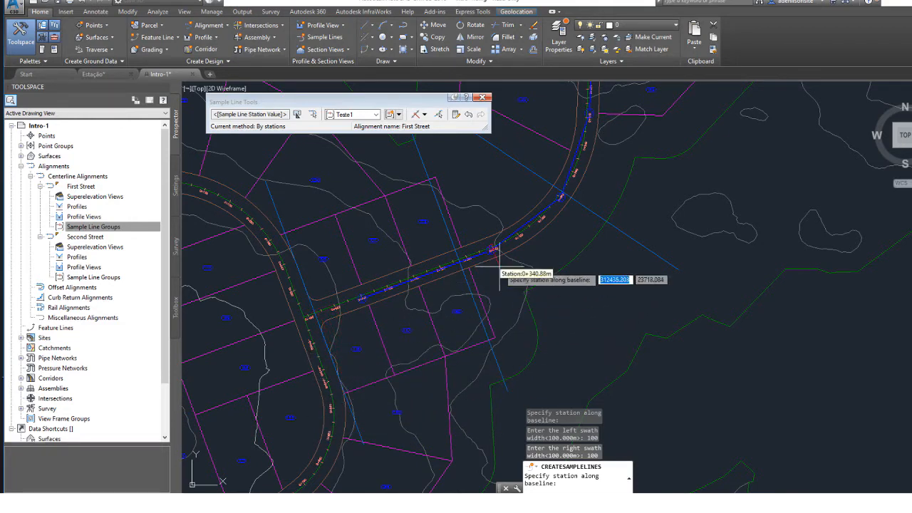
pyautogui.moveTo(480, 261)
pyautogui.mouseDown(button='middle')
pyautogui.moveTo(387, 281)
pyautogui.moveTo(318, 324)
pyautogui.mouseUp(button='middle')
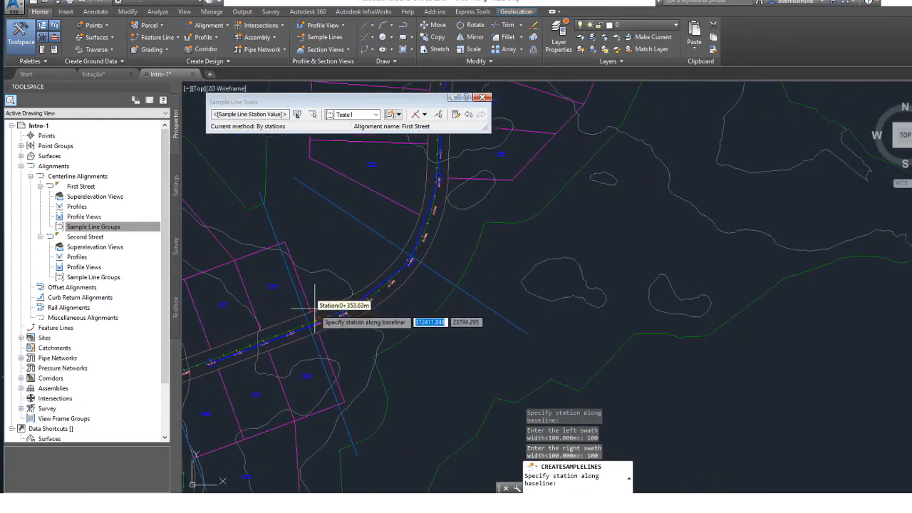
pyautogui.scroll(2, 318, 324)
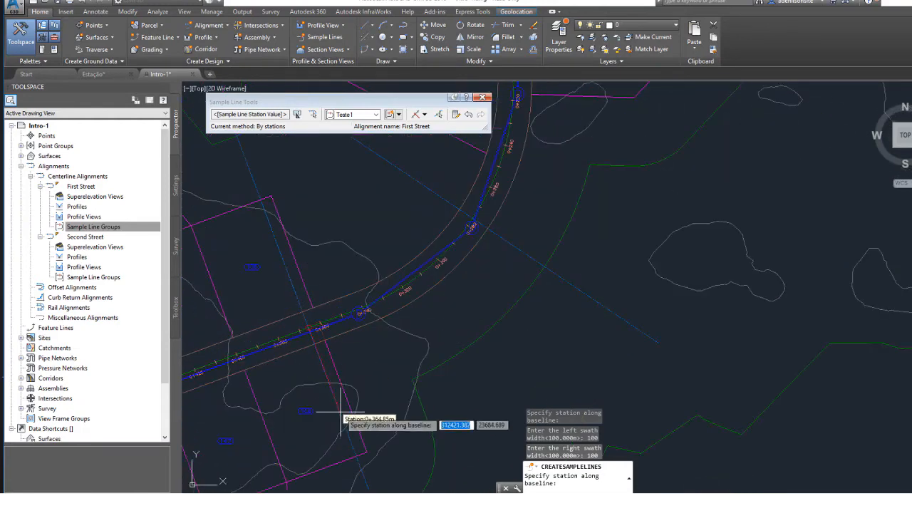
pyautogui.moveTo(326, 309); pyautogui.dragTo(287, 212, button='middle')
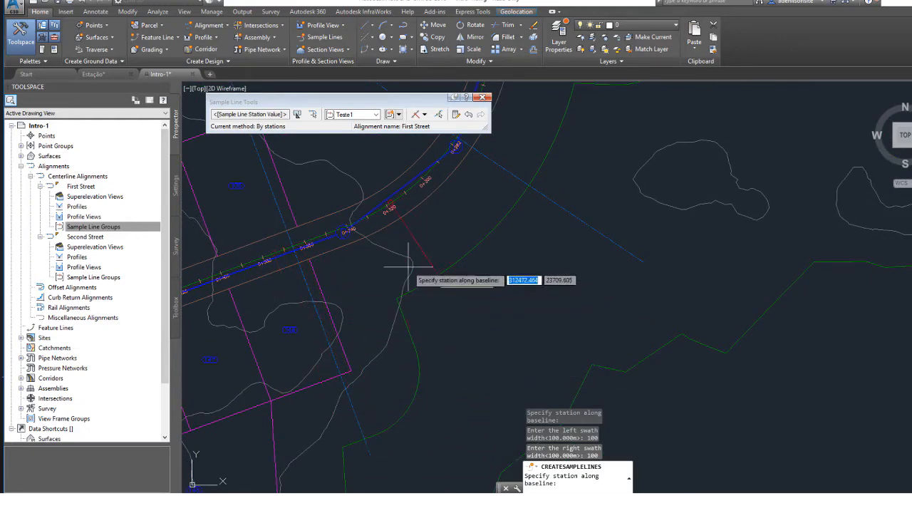
pyautogui.moveTo(456, 262)
pyautogui.mouseDown(button='middle')
pyautogui.moveTo(417, 248)
pyautogui.moveTo(406, 383)
pyautogui.moveTo(494, 401)
pyautogui.mouseUp(button='middle')
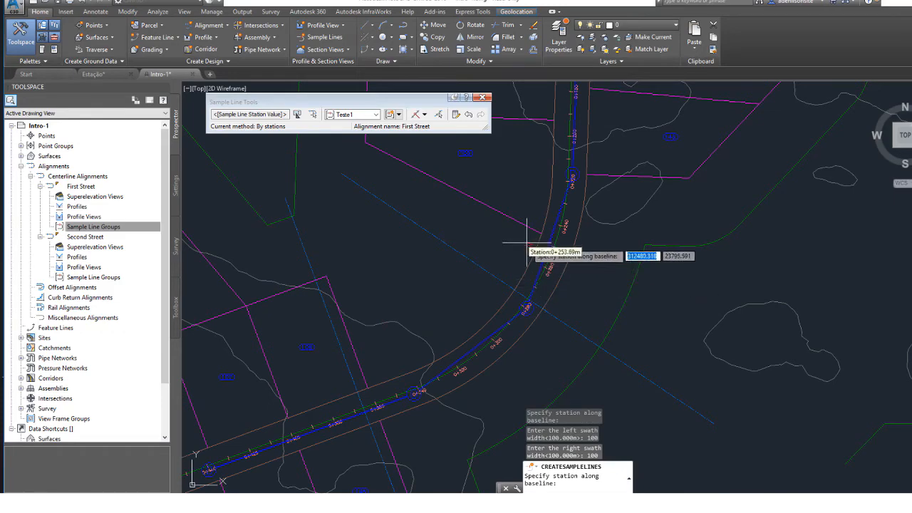
pyautogui.moveTo(526, 243)
pyautogui.mouseDown(button='middle')
pyautogui.moveTo(430, 333)
pyautogui.moveTo(415, 332)
pyautogui.moveTo(440, 297)
pyautogui.moveTo(436, 280)
pyautogui.mouseUp(button='middle')
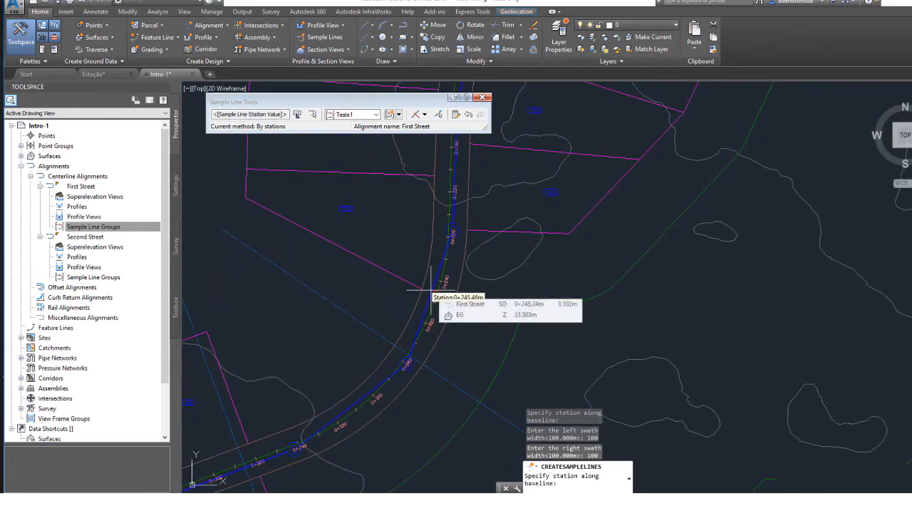
pyautogui.scroll(-2, 407, 342)
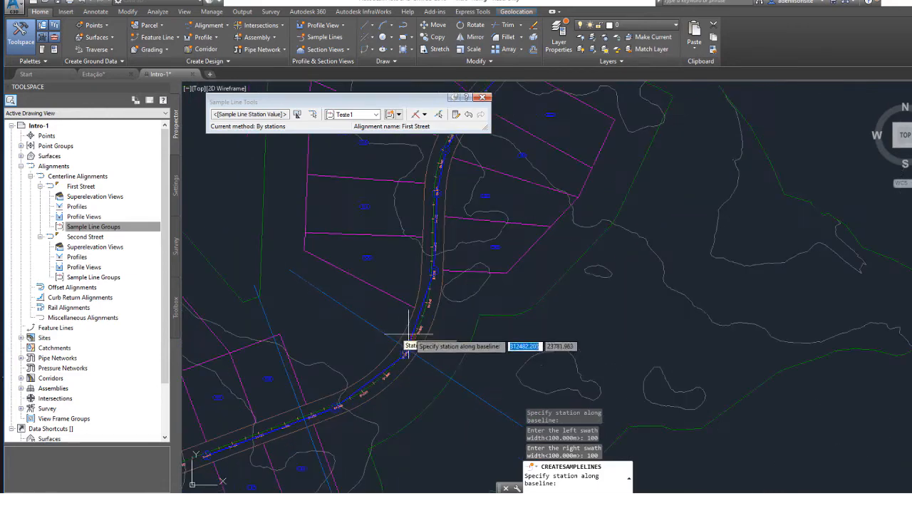
pyautogui.moveTo(369, 389); pyautogui.dragTo(498, 343, button='middle')
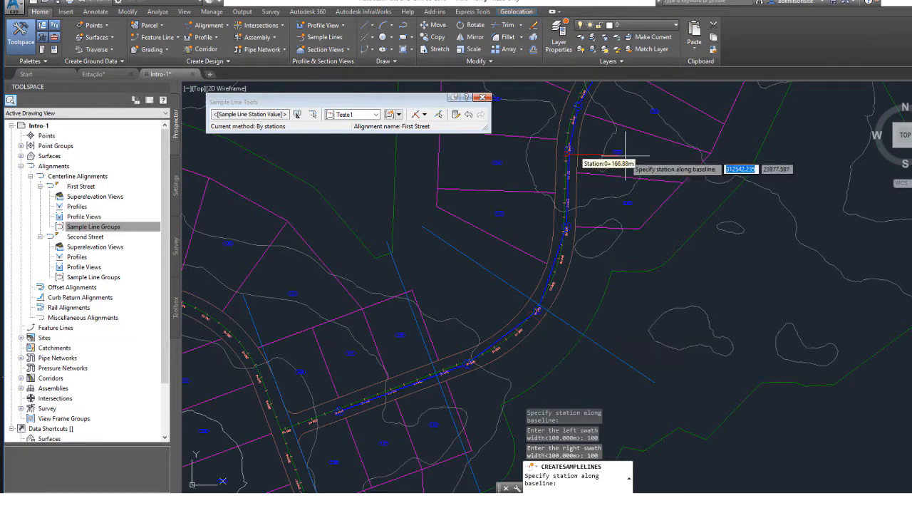
# Place a fourth sample line at about station 0+137 on First Street with 100 m swath widths on both sides.
pyautogui.moveTo(552, 156); pyautogui.dragTo(489, 320, button='middle')
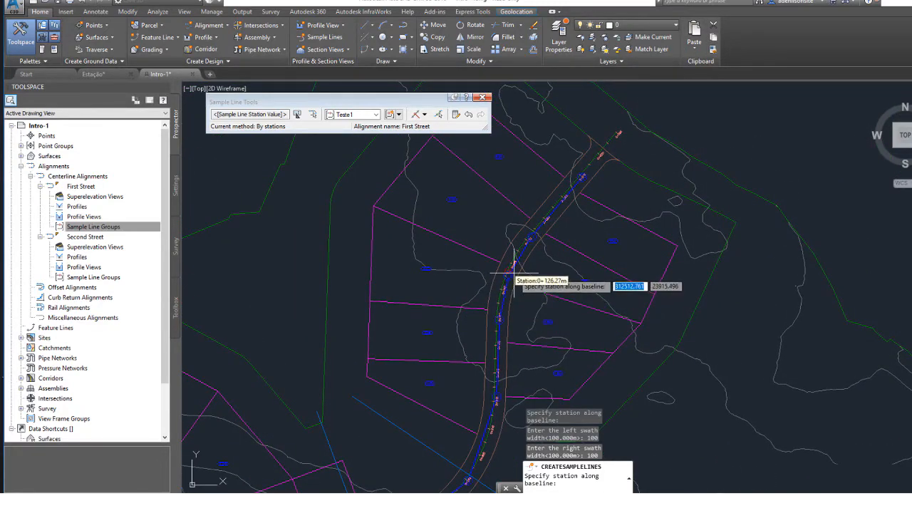
pyautogui.scroll(3, 513, 282)
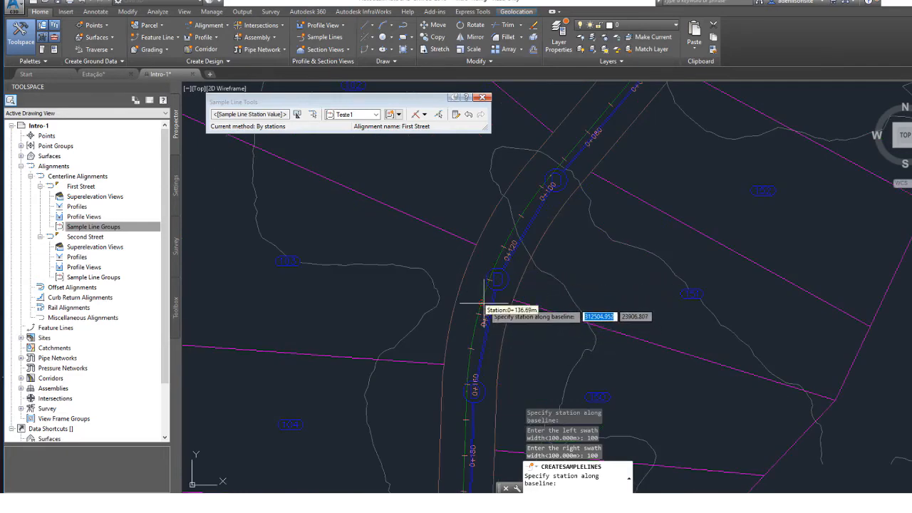
pyautogui.click(487, 329)
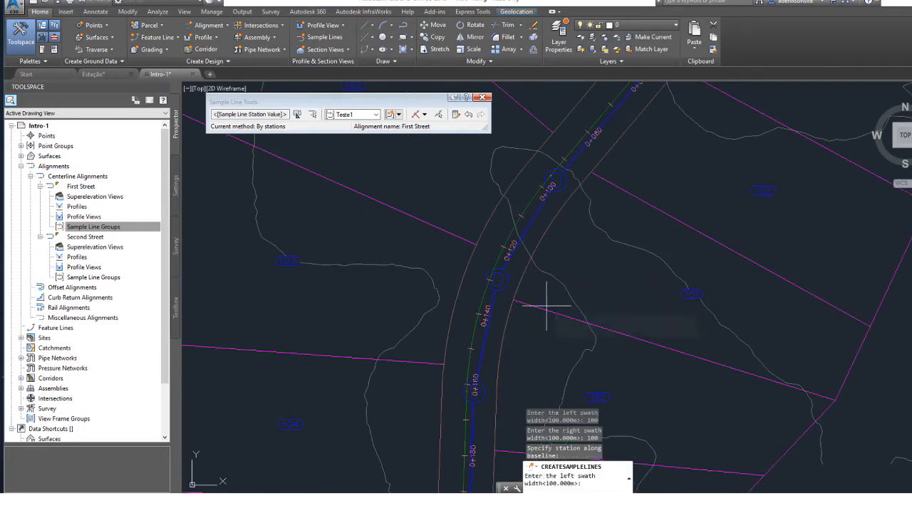
pyautogui.write('1')
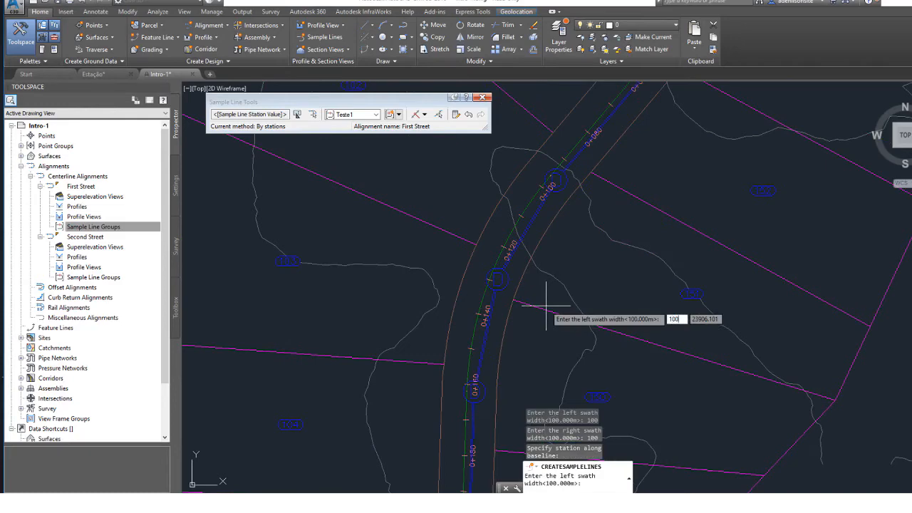
pyautogui.write('00')
pyautogui.press('Return')
pyautogui.write('100')
pyautogui.press('Return')
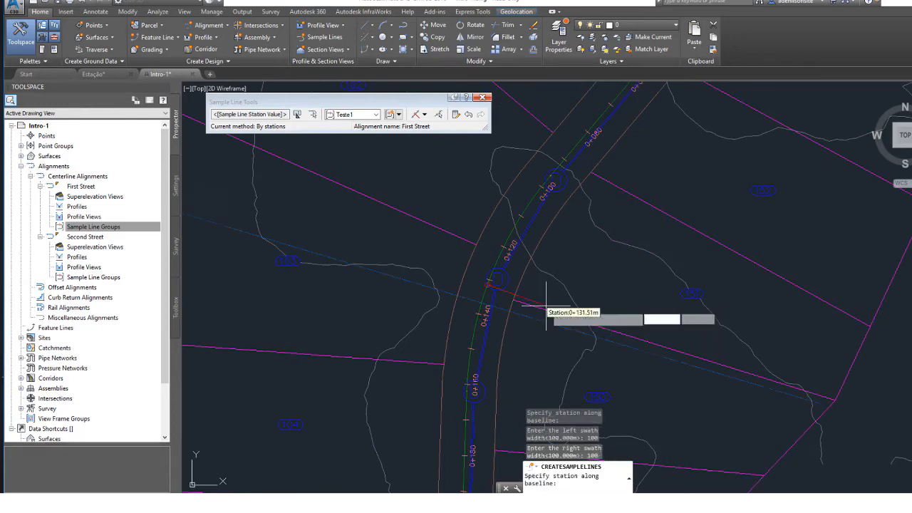
# Check the four sample lines along First Street and finish placing lines in the Teste1 group.
pyautogui.scroll(-4, 467, 307)
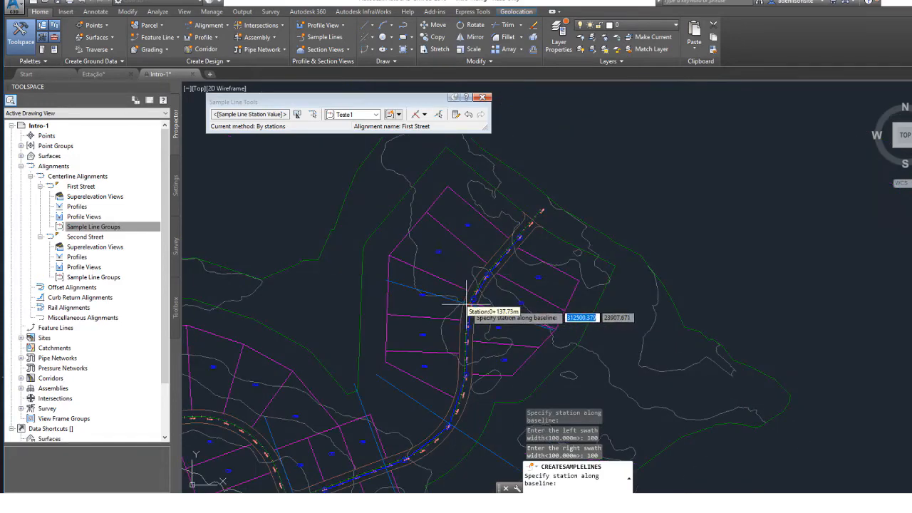
pyautogui.moveTo(449, 318); pyautogui.dragTo(478, 247, button='middle')
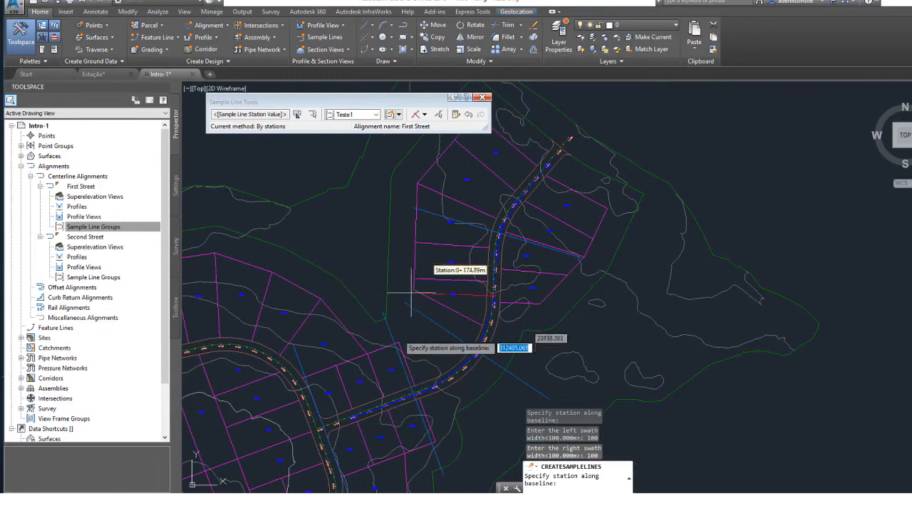
pyautogui.moveTo(385, 333); pyautogui.dragTo(481, 289, button='middle')
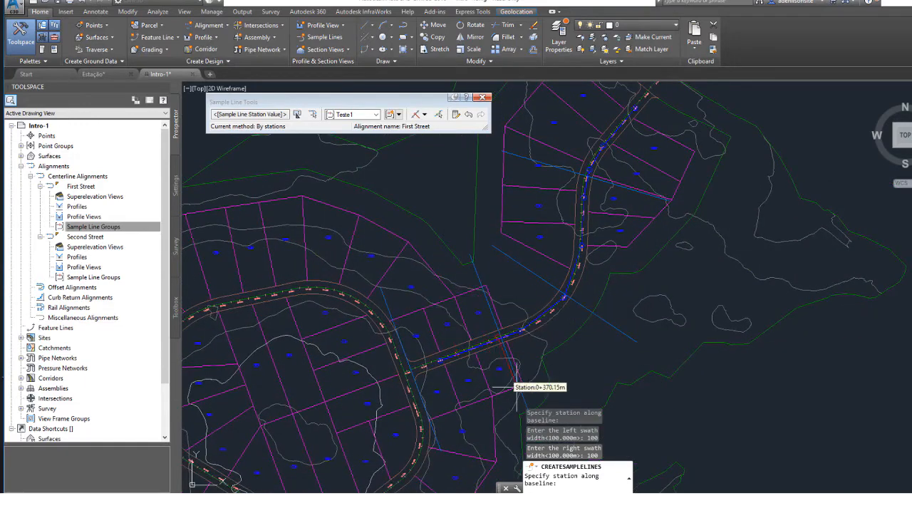
pyautogui.moveTo(513, 349); pyautogui.dragTo(422, 238, button='middle')
pyautogui.moveTo(385, 196)
pyautogui.mouseDown(button='middle')
pyautogui.moveTo(375, 208)
pyautogui.moveTo(352, 339)
pyautogui.mouseUp(button='middle')
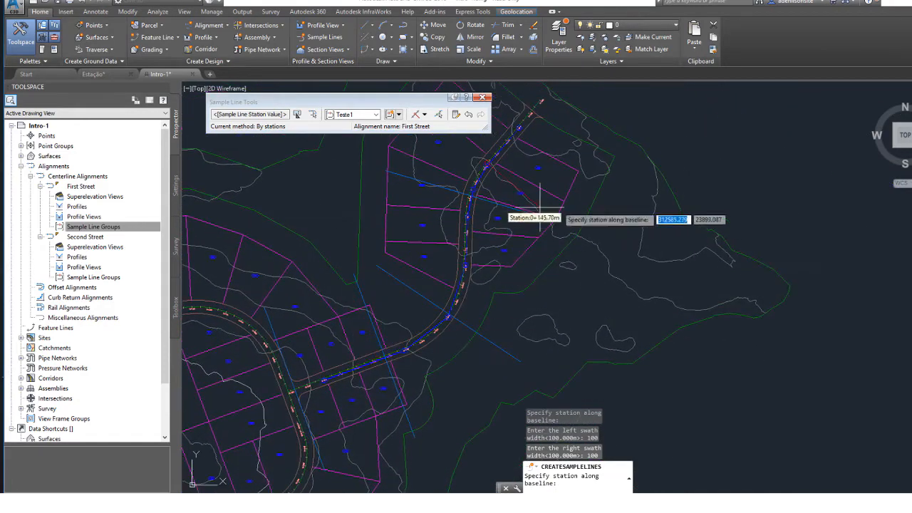
pyautogui.moveTo(319, 406)
pyautogui.mouseDown(button='middle')
pyautogui.moveTo(435, 299)
pyautogui.moveTo(400, 352)
pyautogui.mouseUp(button='middle')
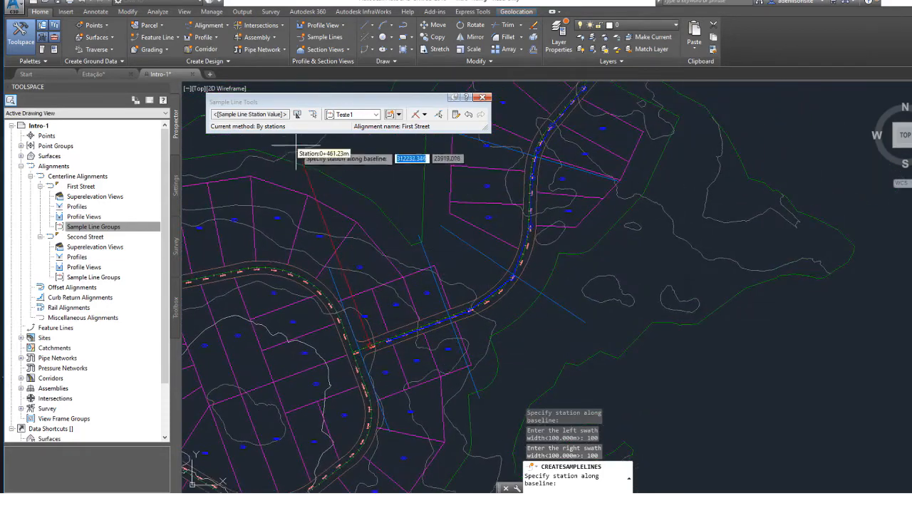
pyautogui.moveTo(528, 189); pyautogui.dragTo(392, 381, button='middle')
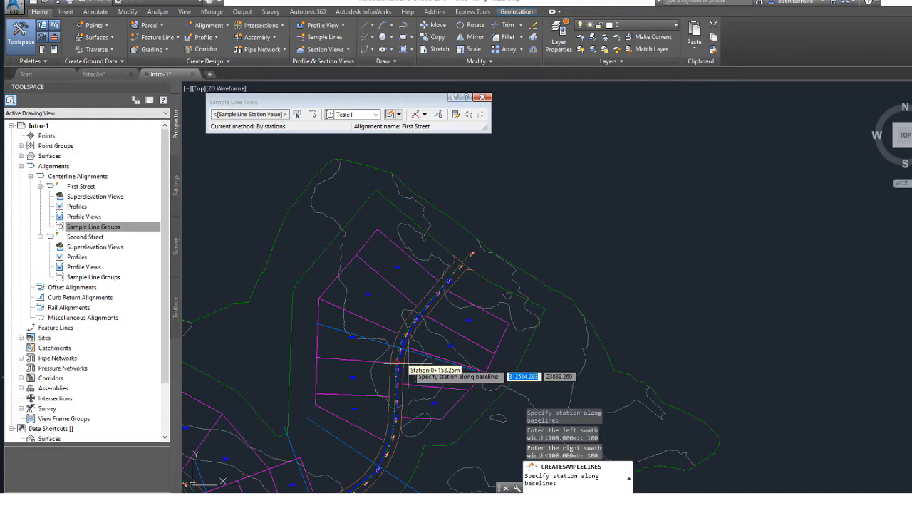
pyautogui.scroll(-2, 403, 362)
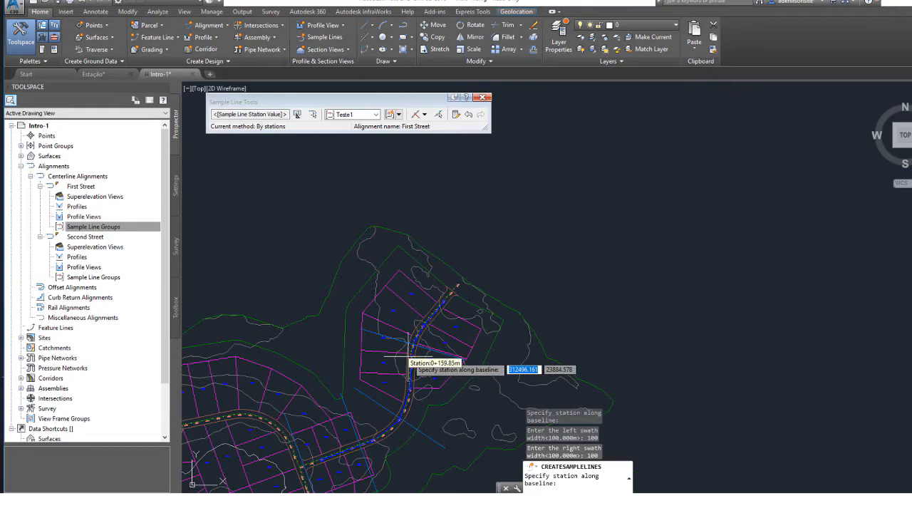
pyautogui.press('Escape')
# Inspect the completed Teste1 sample lines and their station labels along First Street.
pyautogui.scroll(5, 408, 356)
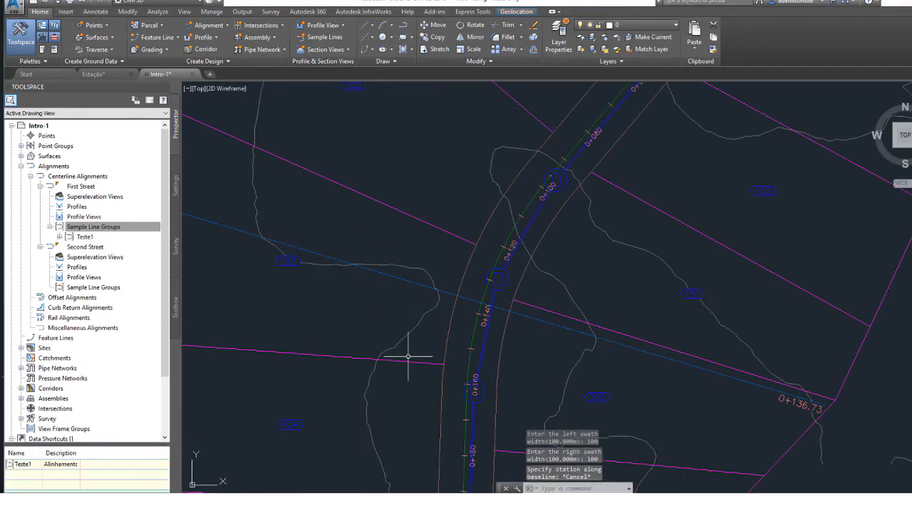
pyautogui.scroll(-3, 408, 356)
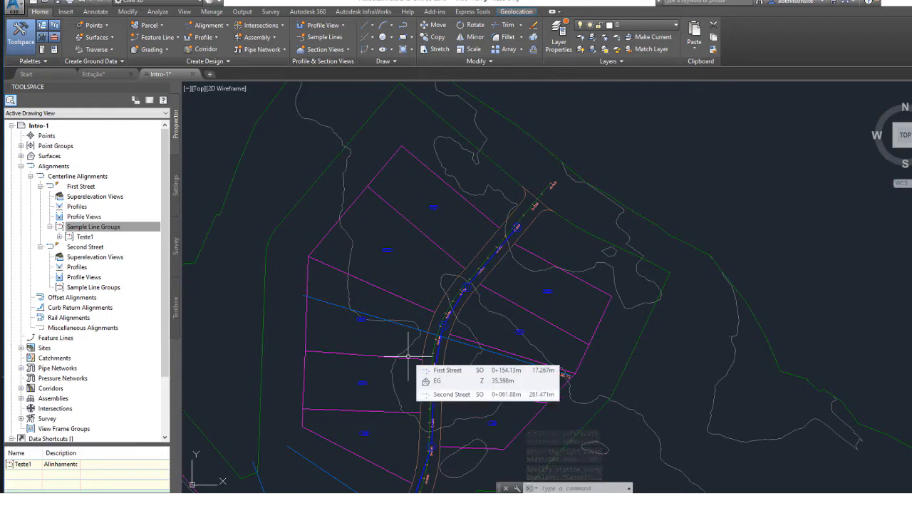
pyautogui.scroll(-2, 409, 356)
pyautogui.moveTo(408, 356); pyautogui.dragTo(487, 226, button='middle')
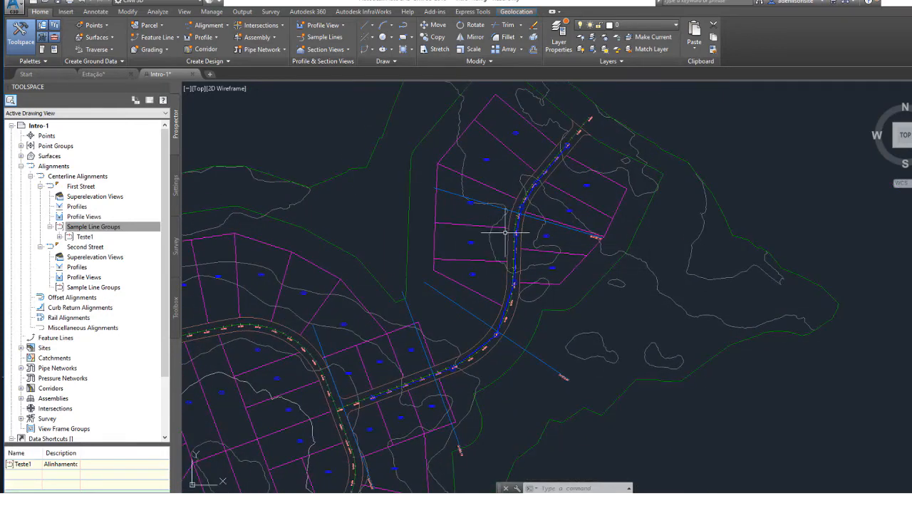
pyautogui.moveTo(387, 245)
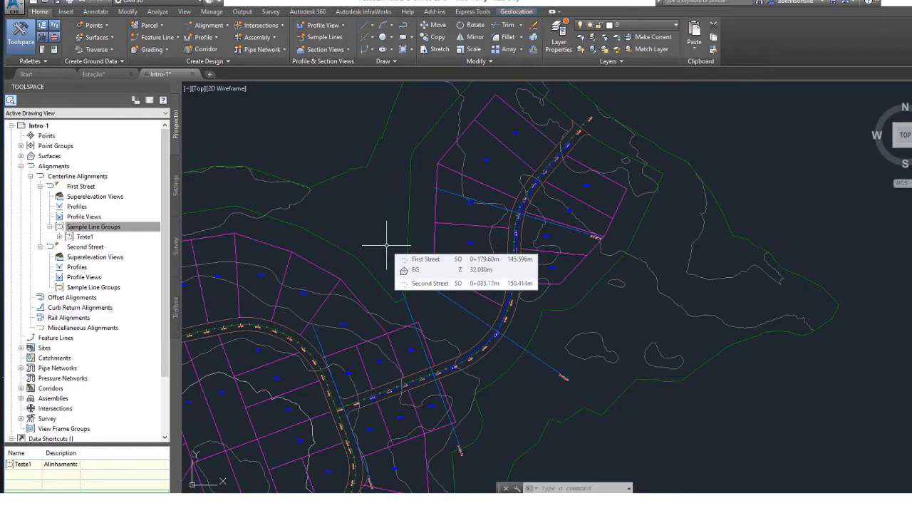
# Start creating sample lines and select the Second Street alignment from the alignment list.
pyautogui.scroll(-6, 370, 216)
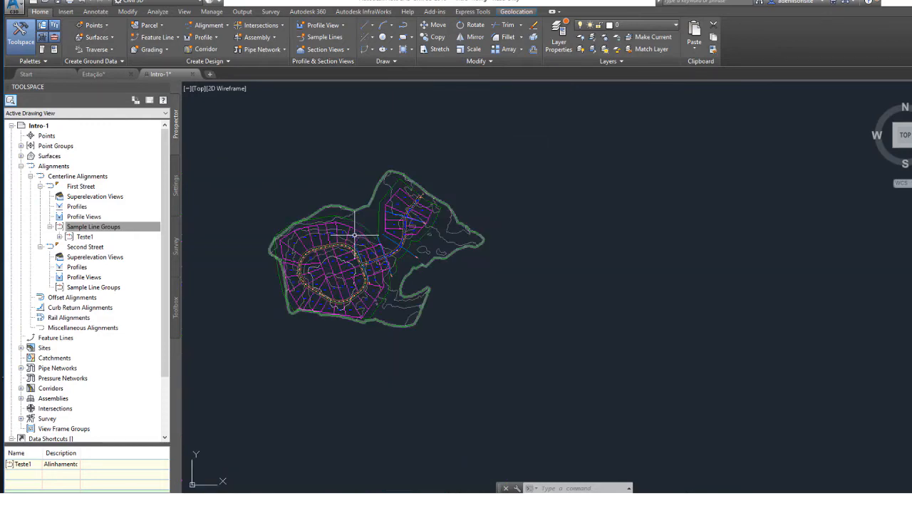
pyautogui.moveTo(359, 234); pyautogui.dragTo(398, 264, button='middle')
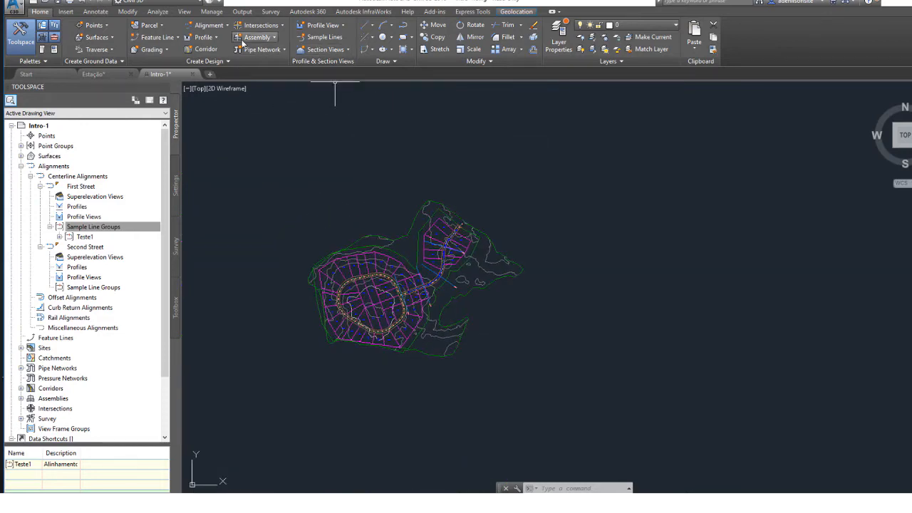
pyautogui.click(324, 37)
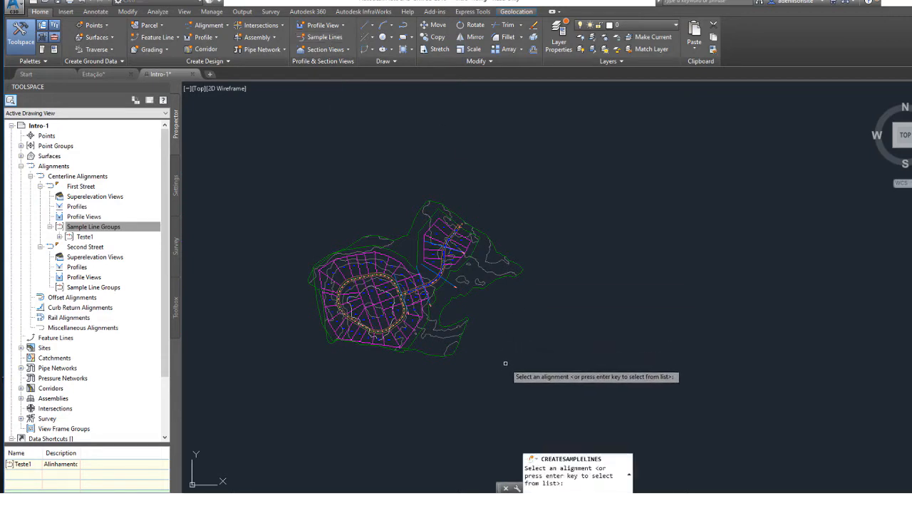
pyautogui.click(504, 342)
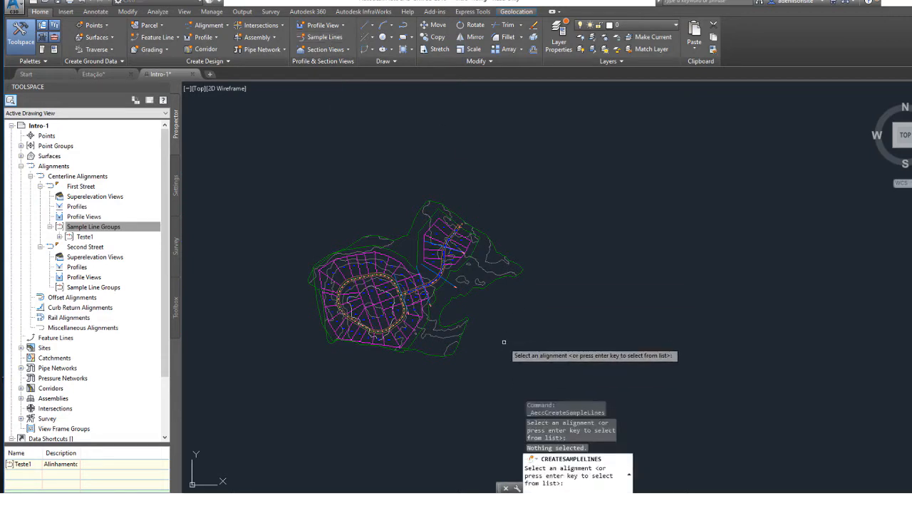
pyautogui.press('Return')
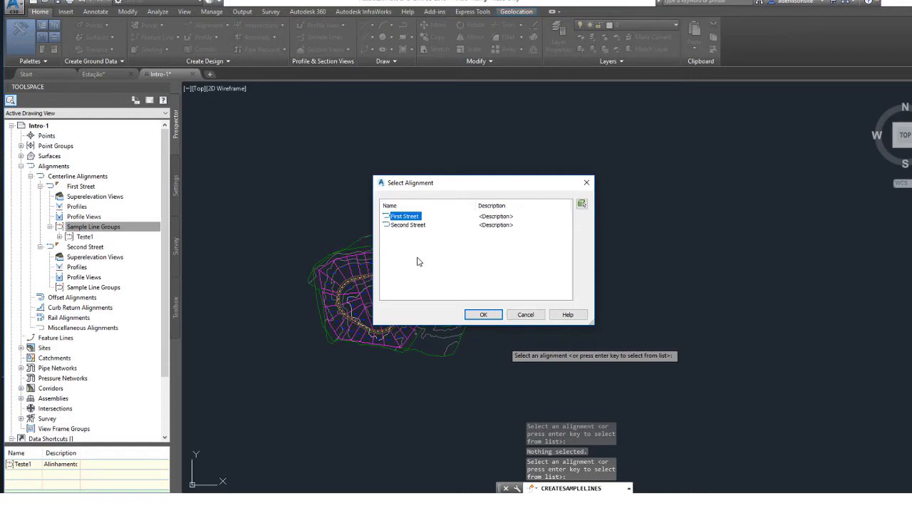
pyautogui.click(416, 226)
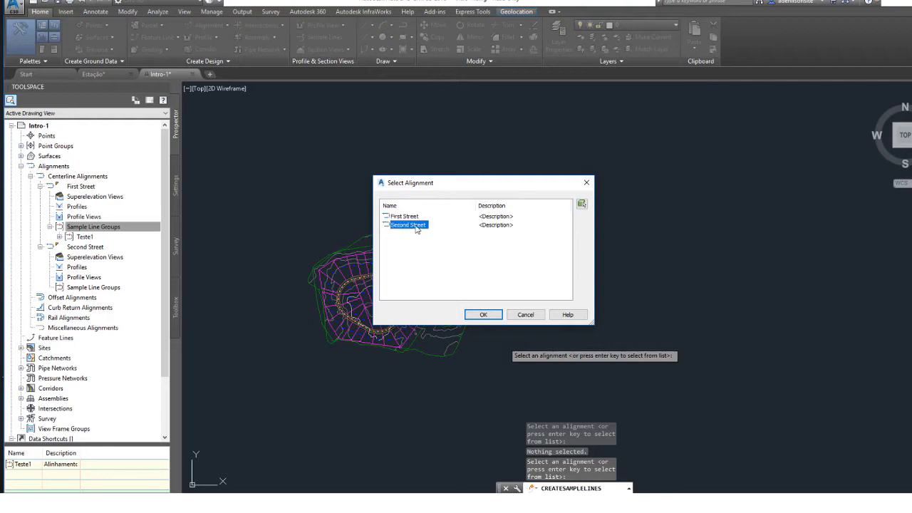
pyautogui.click(489, 316)
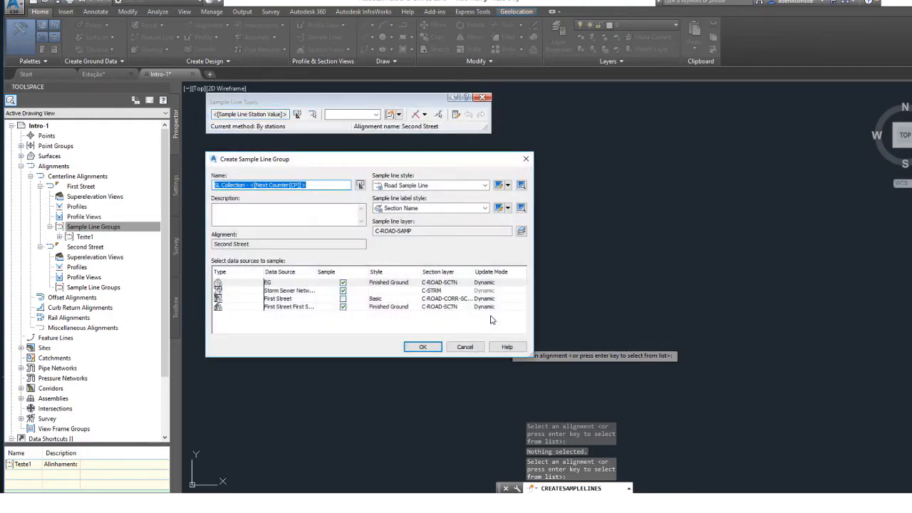
# Name the new sample line group Testex and create it with the default styles and data sources.
pyautogui.moveTo(350, 162); pyautogui.dragTo(32, 192)
pyautogui.click(276, 219)
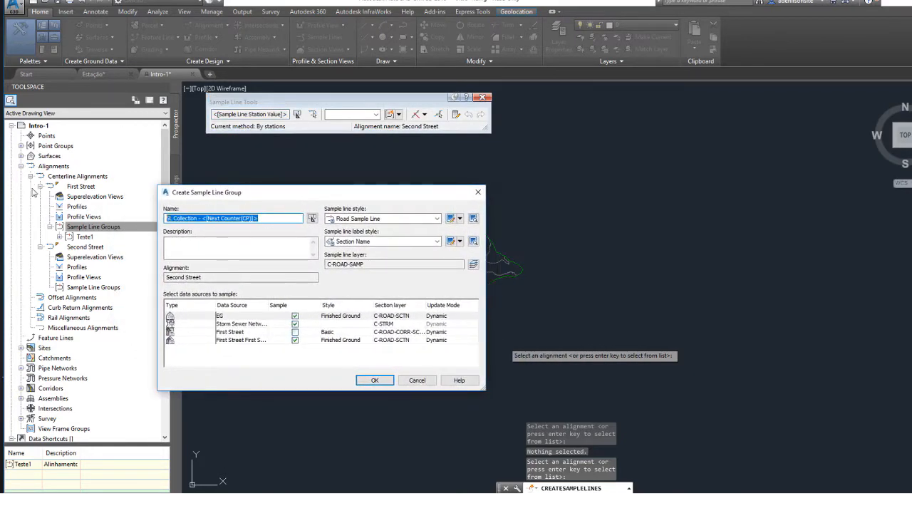
pyautogui.write('Testex')
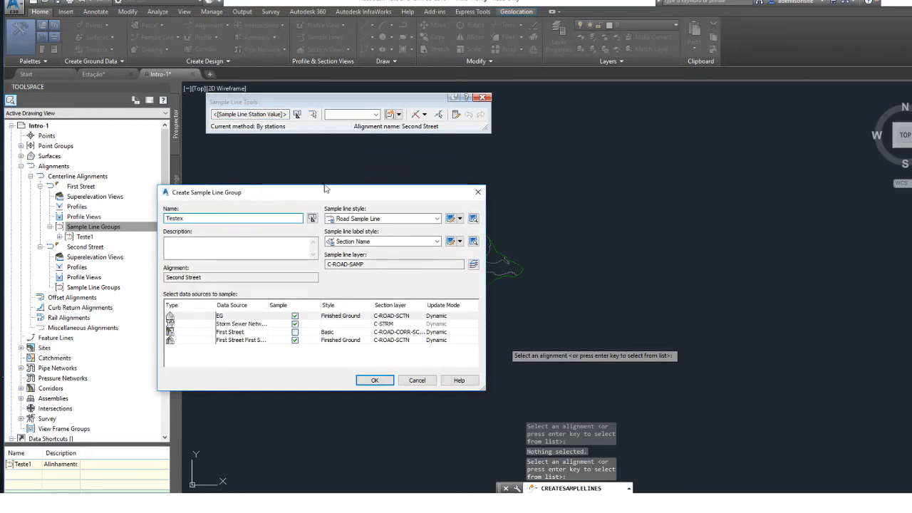
pyautogui.click(378, 100)
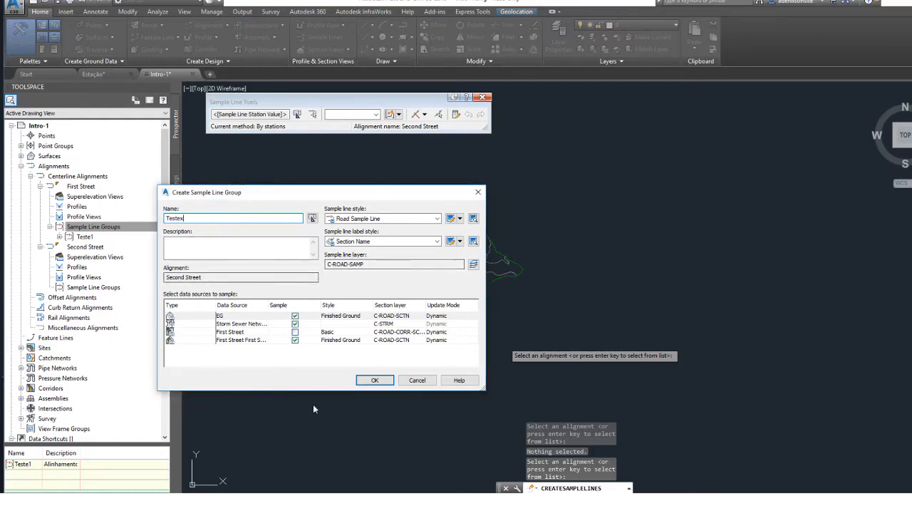
pyautogui.click(374, 379)
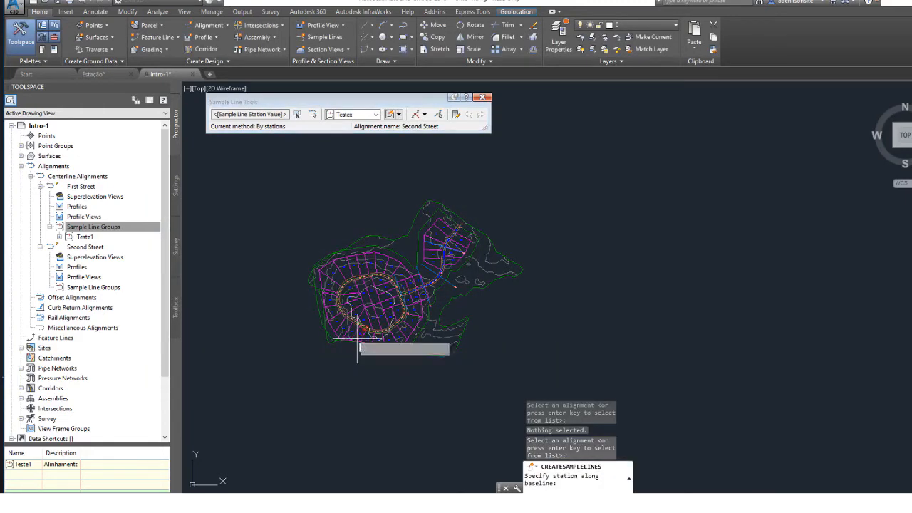
# Switch the sample line creation method to By range of stations for the Testex group.
pyautogui.moveTo(356, 100)
pyautogui.mouseDown()
pyautogui.moveTo(273, 102)
pyautogui.moveTo(188, 213)
pyautogui.moveTo(422, 202)
pyautogui.moveTo(261, 122)
pyautogui.moveTo(359, 89)
pyautogui.moveTo(379, 93)
pyautogui.mouseUp()
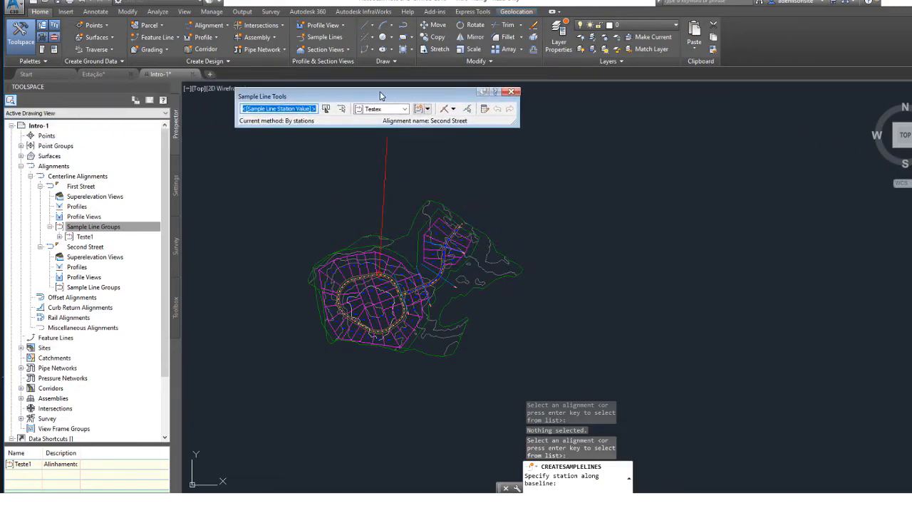
pyautogui.click(453, 109)
pyautogui.click(454, 112)
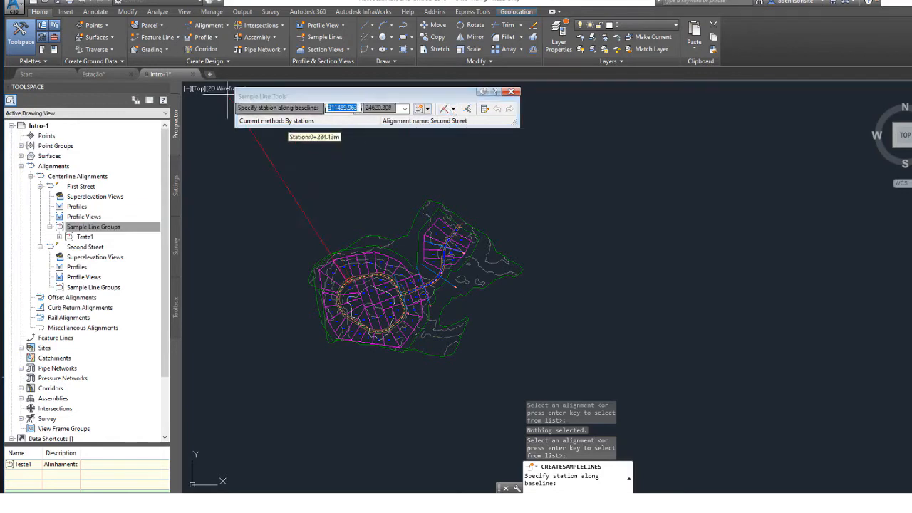
pyautogui.click(453, 109)
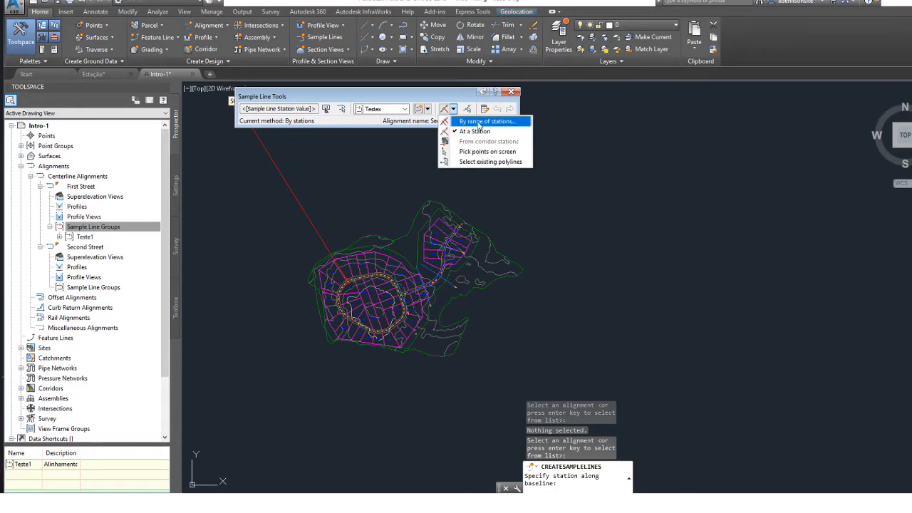
pyautogui.click(479, 124)
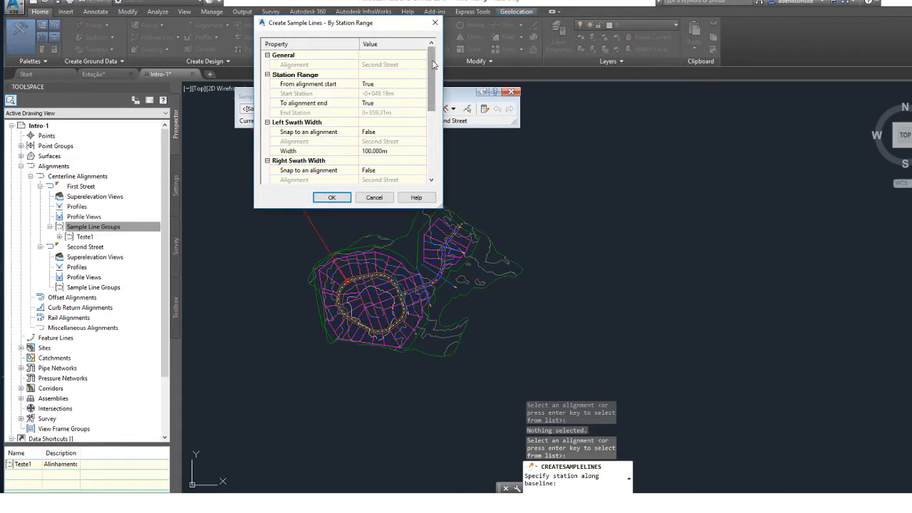
pyautogui.moveTo(435, 70); pyautogui.dragTo(428, 52)
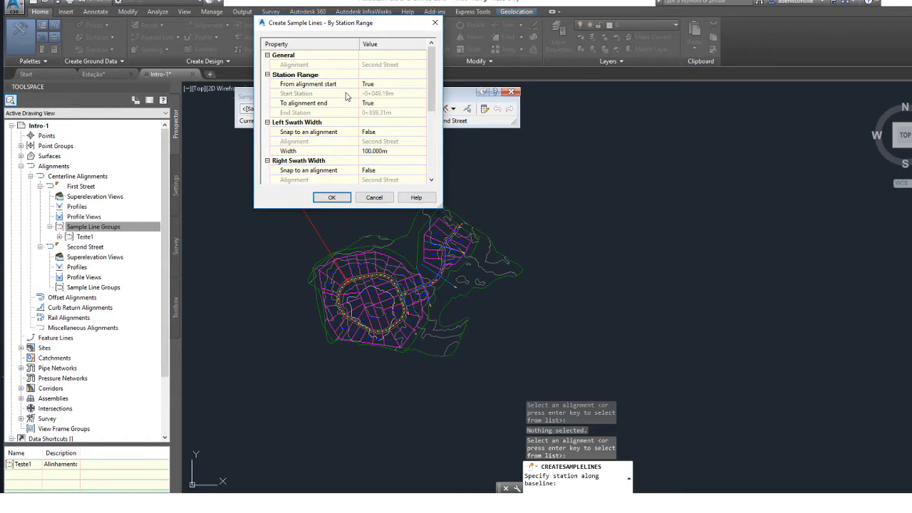
# Try to pick a custom start station in the drawing with From alignment start set to False.
pyautogui.click(367, 86)
pyautogui.click(370, 86)
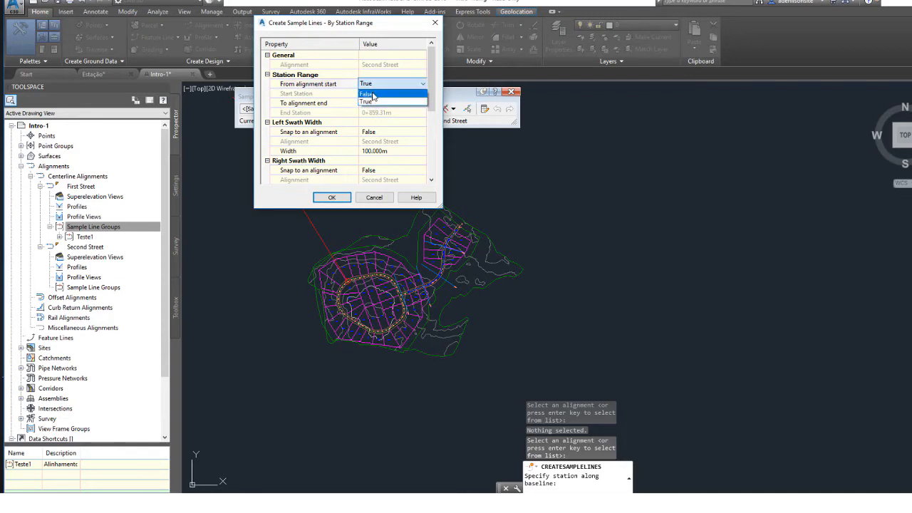
pyautogui.click(366, 94)
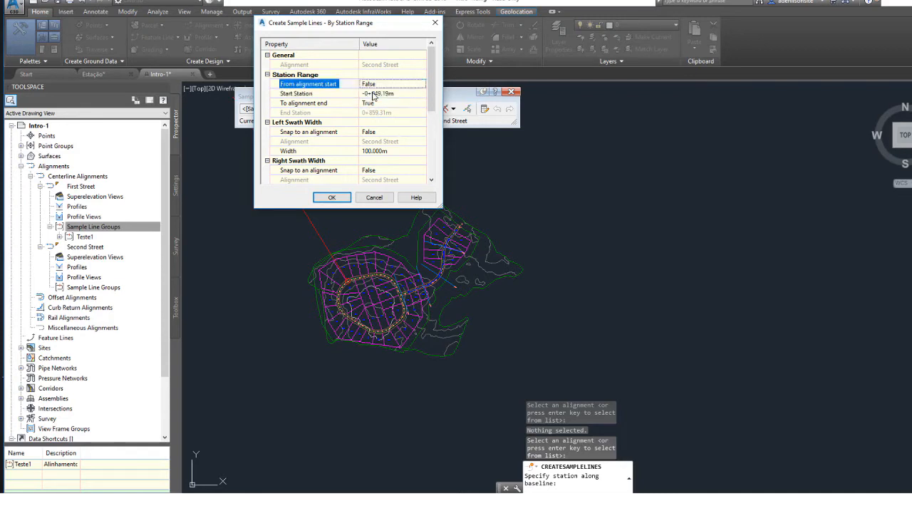
pyautogui.click(312, 95)
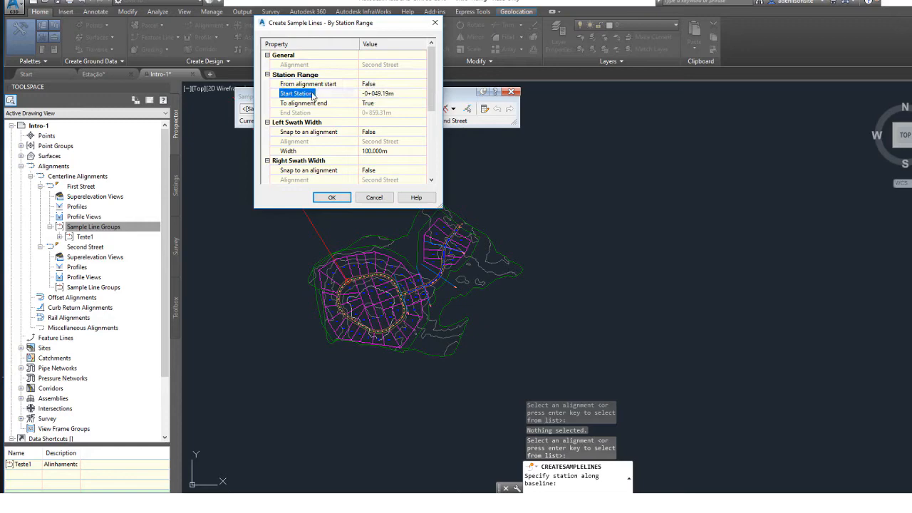
pyautogui.click(399, 93)
pyautogui.click(421, 93)
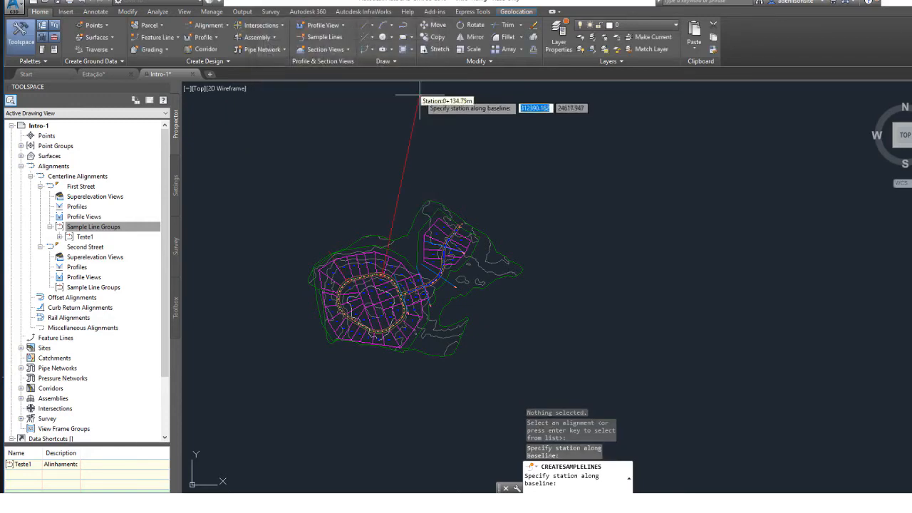
pyautogui.press('Escape')
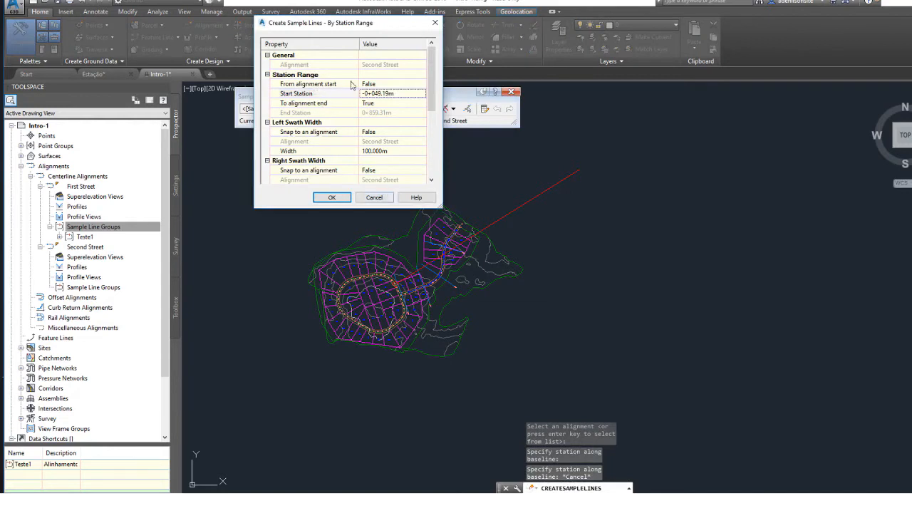
# Set From alignment start back to True for the station range.
pyautogui.click(378, 85)
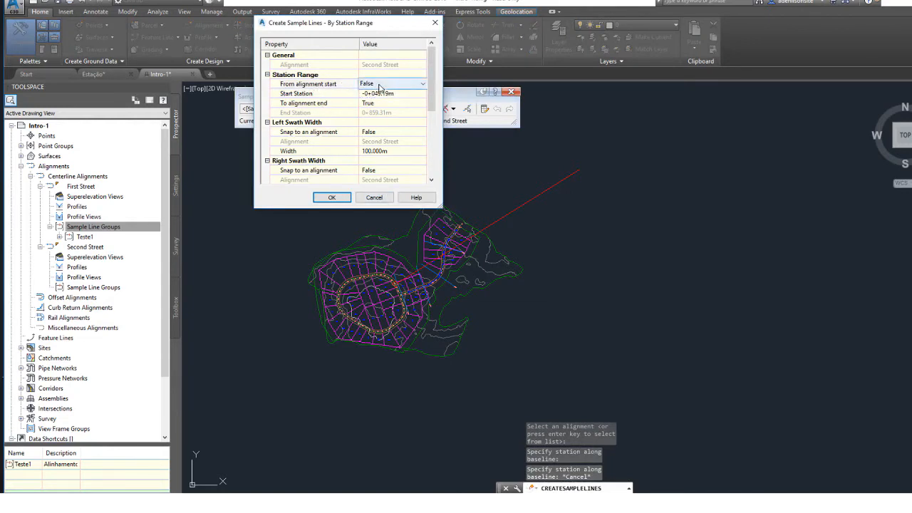
pyautogui.click(374, 84)
pyautogui.click(367, 101)
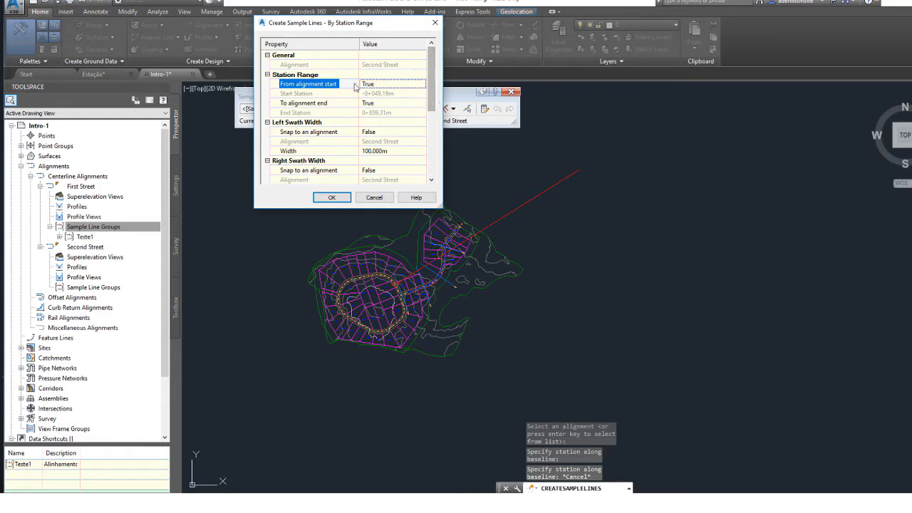
# Review the left and right swath width settings for the Second Street sample lines.
pyautogui.scroll(-2, 433, 101)
pyautogui.click(317, 74)
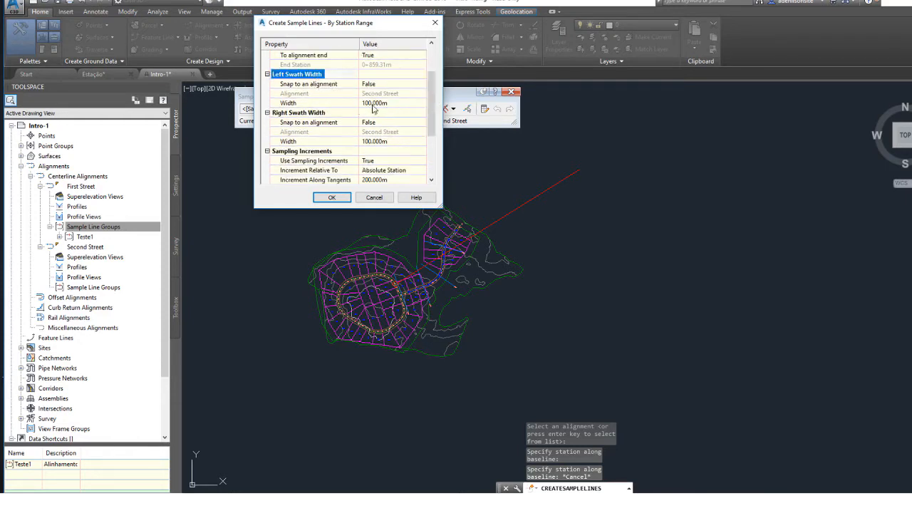
pyautogui.click(364, 102)
pyautogui.click(364, 101)
pyautogui.moveTo(369, 101); pyautogui.dragTo(361, 102)
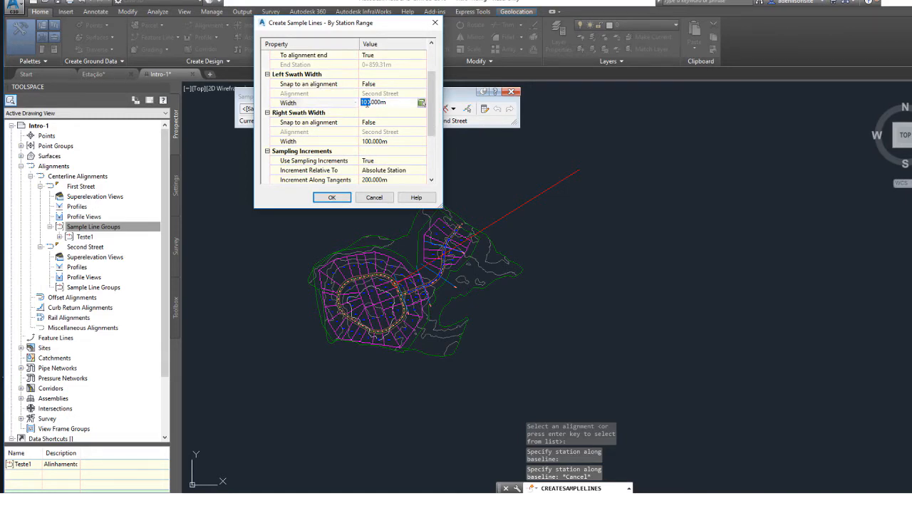
pyautogui.click(386, 141)
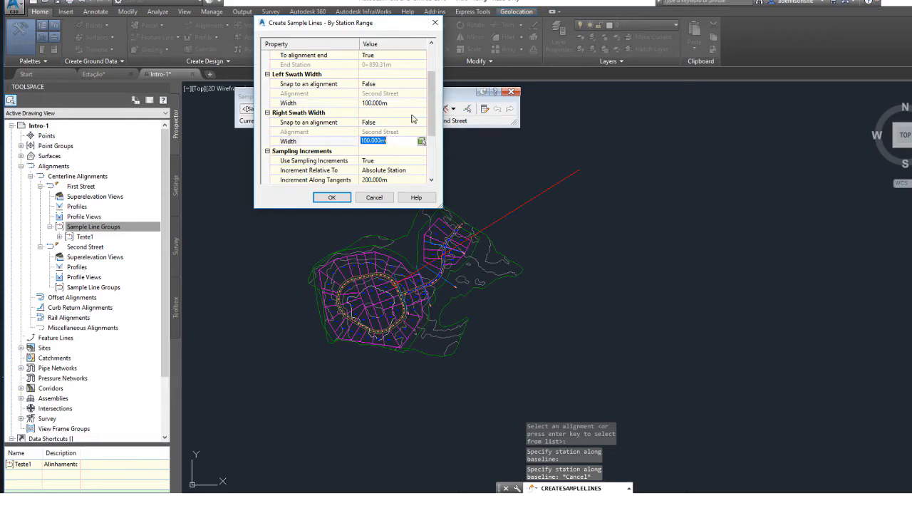
# Review the sampling increments along tangents, curves and spirals, and the additional controls for range start, range end and horizontal geometry points.
pyautogui.scroll(-2, 431, 151)
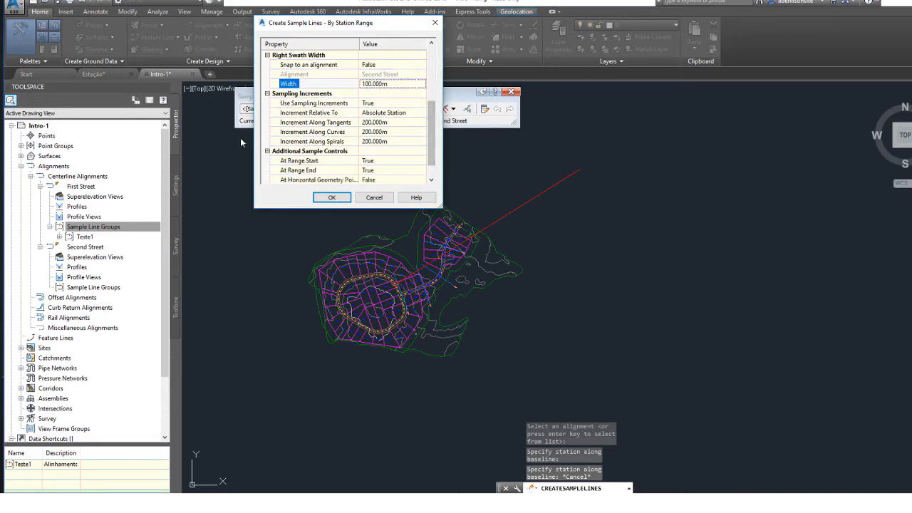
pyautogui.click(364, 123)
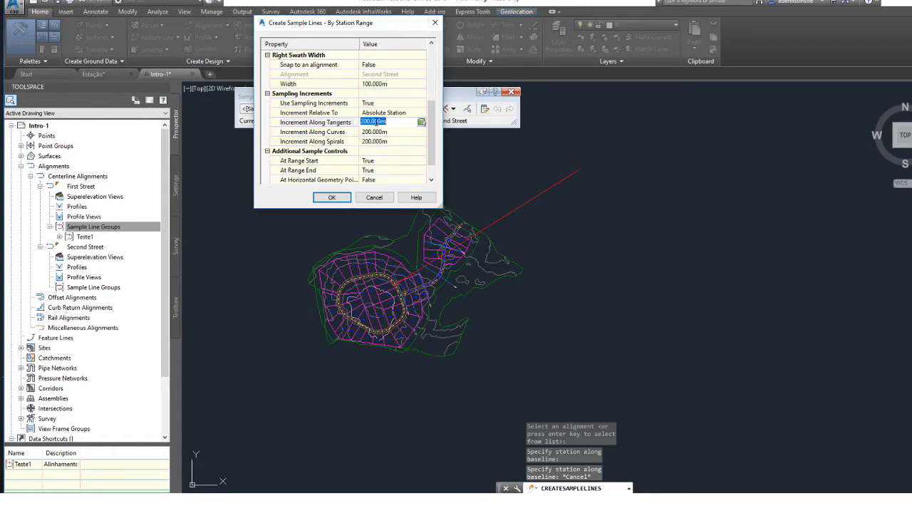
pyautogui.click(387, 132)
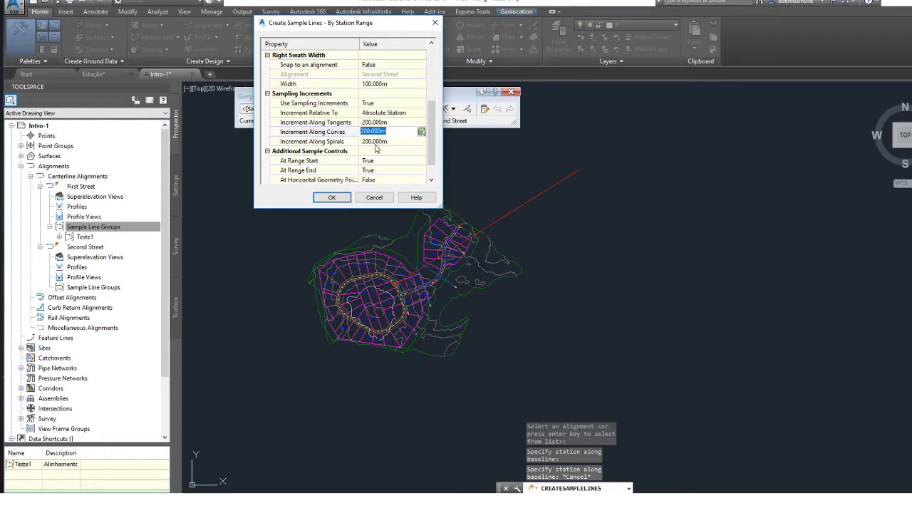
pyautogui.click(375, 142)
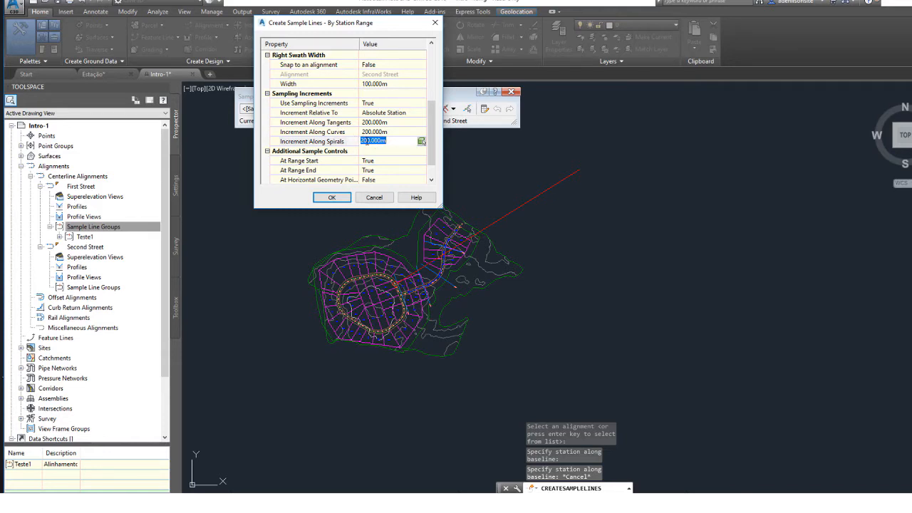
pyautogui.scroll(-1, 382, 130)
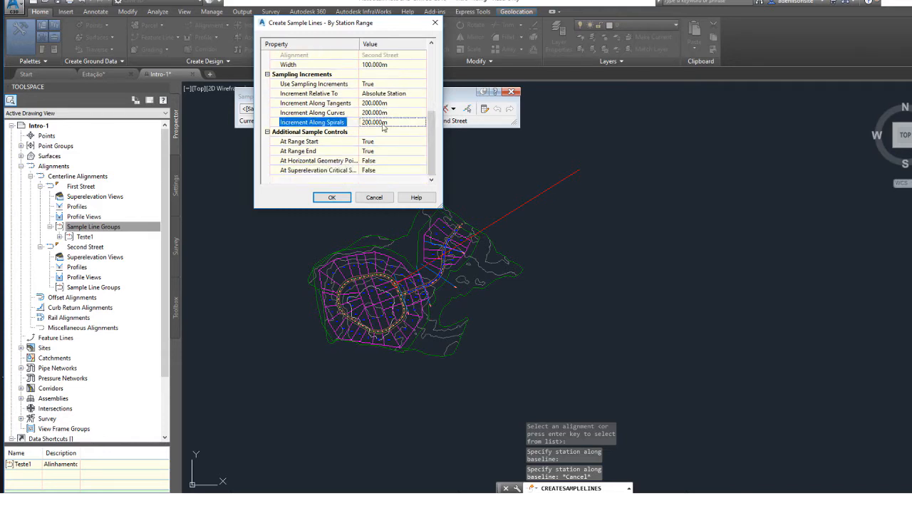
pyautogui.click(312, 142)
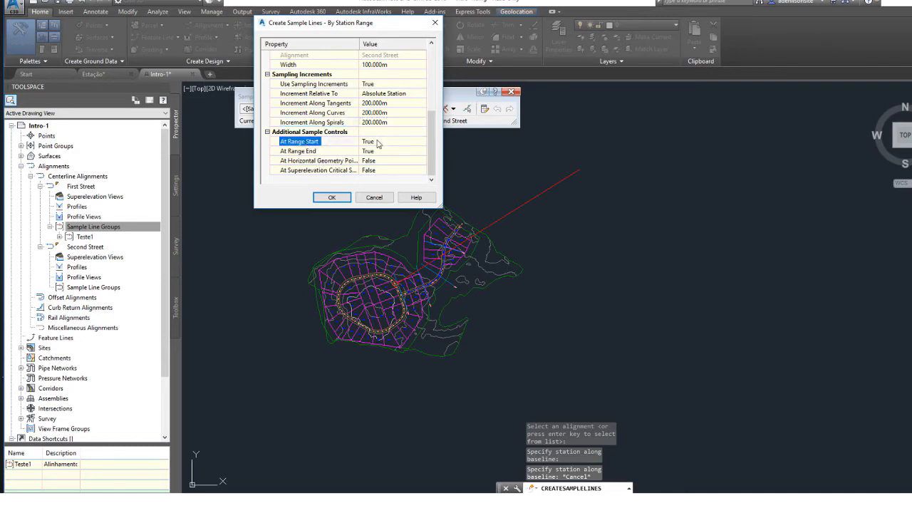
pyautogui.click(312, 154)
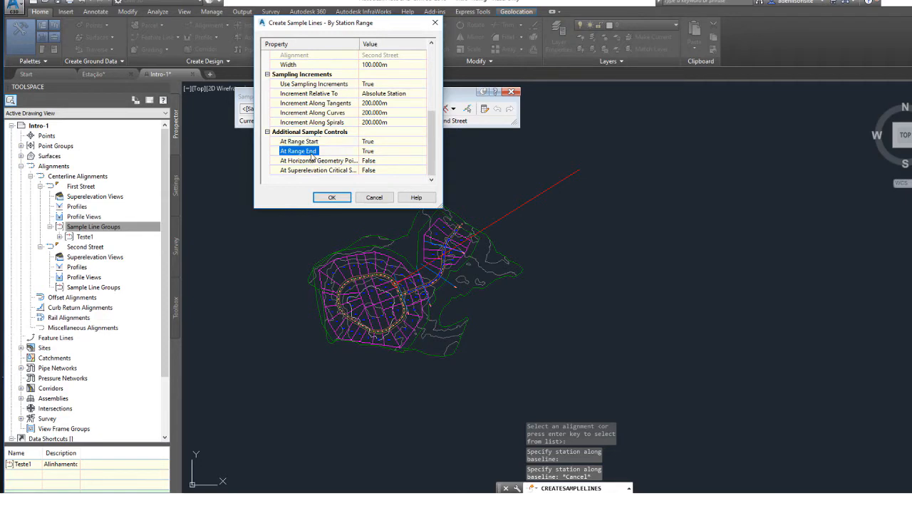
pyautogui.click(378, 154)
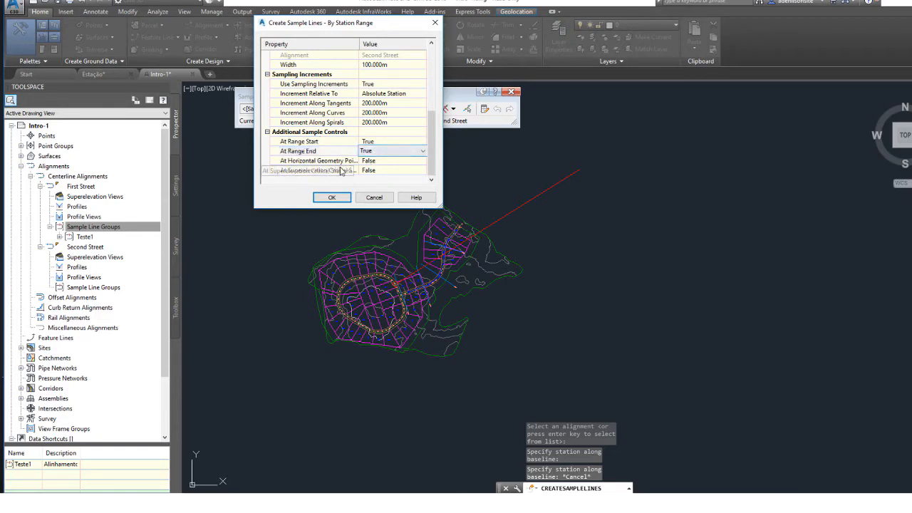
pyautogui.click(344, 162)
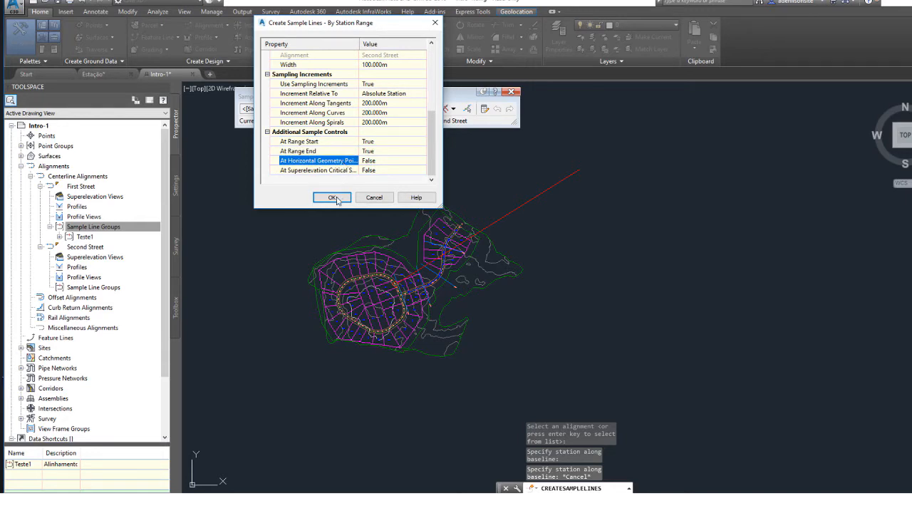
# Create the Second Street sample lines by station range at 200 m increments, and finish the sample line command.
pyautogui.click(335, 197)
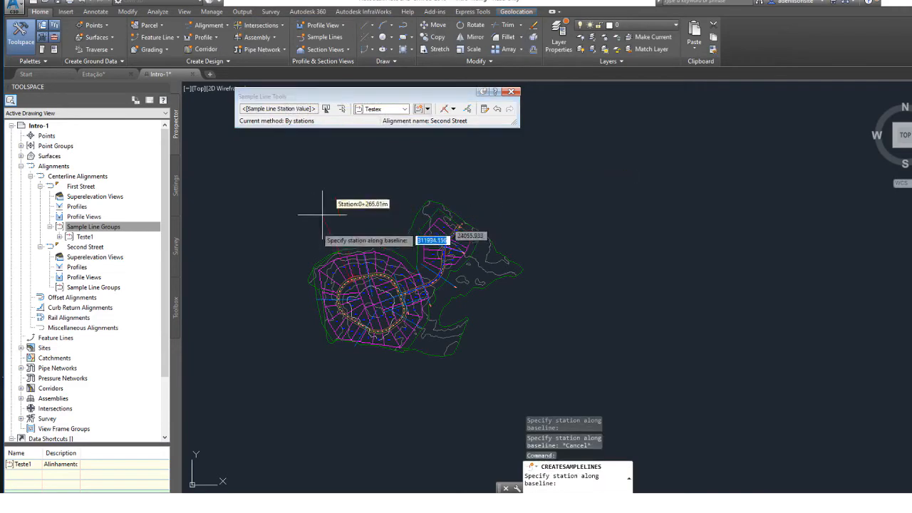
pyautogui.scroll(5, 356, 278)
pyautogui.moveTo(617, 220); pyautogui.dragTo(285, 316, button='middle')
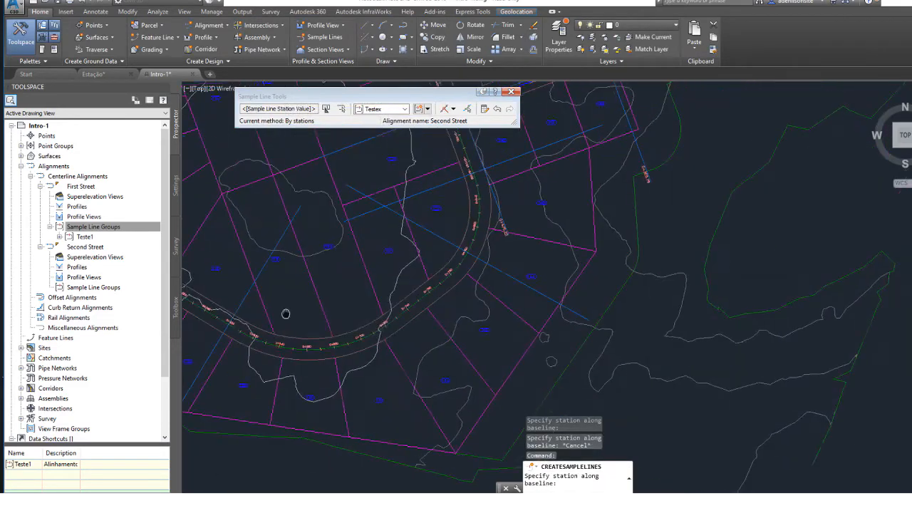
pyautogui.press('Escape')
pyautogui.scroll(-10, 418, 314)
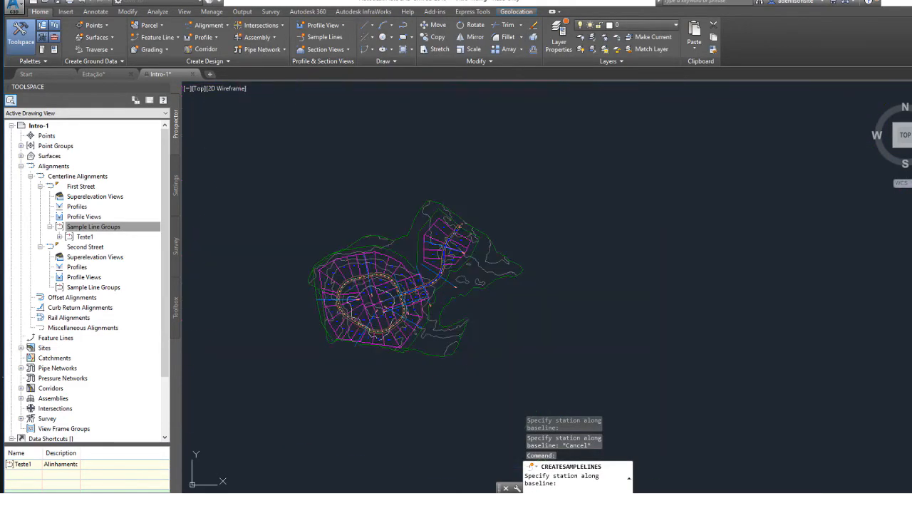
# Examine the sample lines generated around the Second Street loop, including those at stations 0+400 and 0+200.
pyautogui.scroll(6, 417, 306)
pyautogui.moveTo(359, 315); pyautogui.dragTo(350, 311, button='middle')
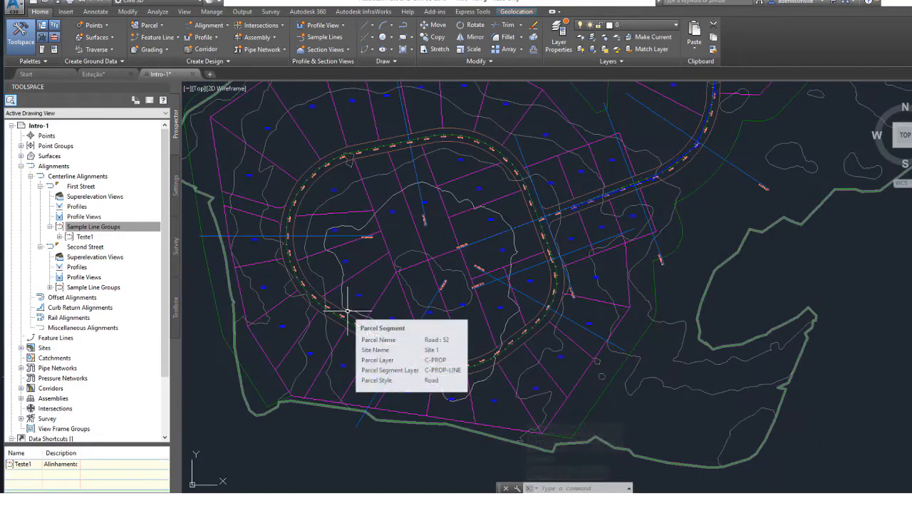
pyautogui.moveTo(484, 321); pyautogui.dragTo(361, 366, button='middle')
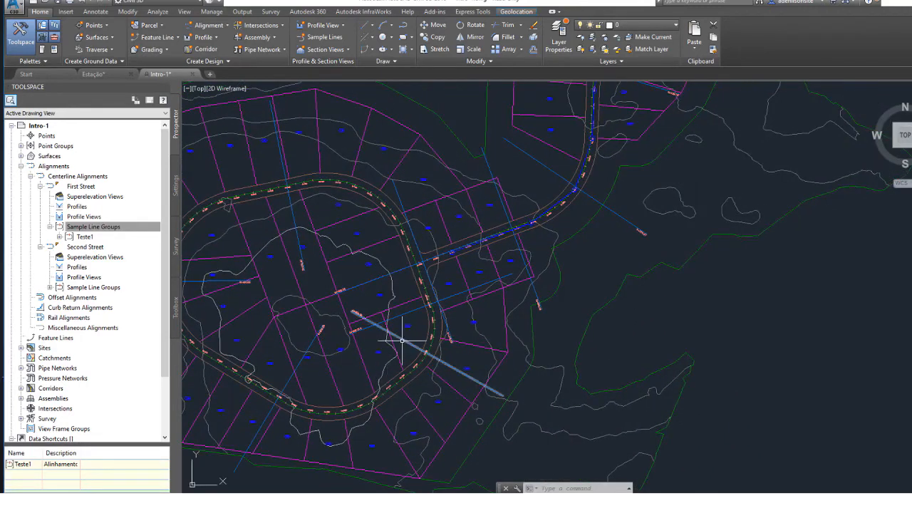
pyautogui.moveTo(331, 182); pyautogui.dragTo(440, 164, button='middle')
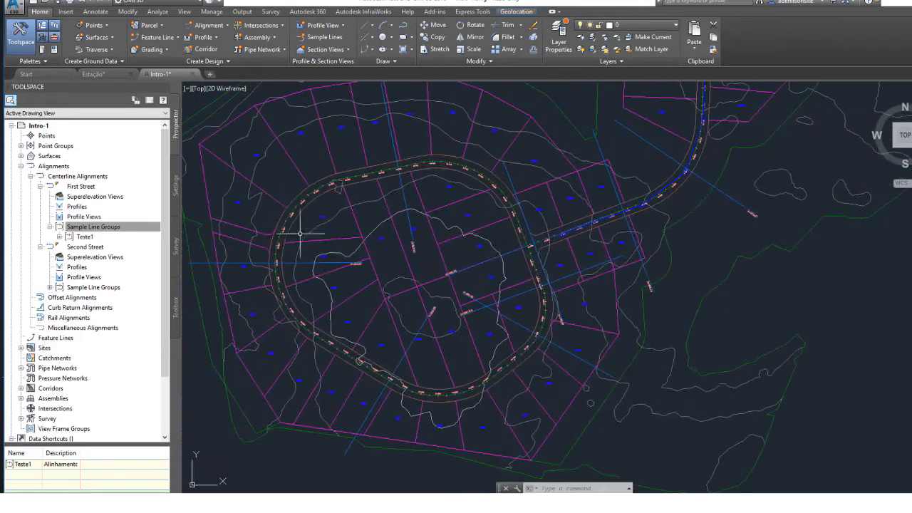
pyautogui.click(255, 262)
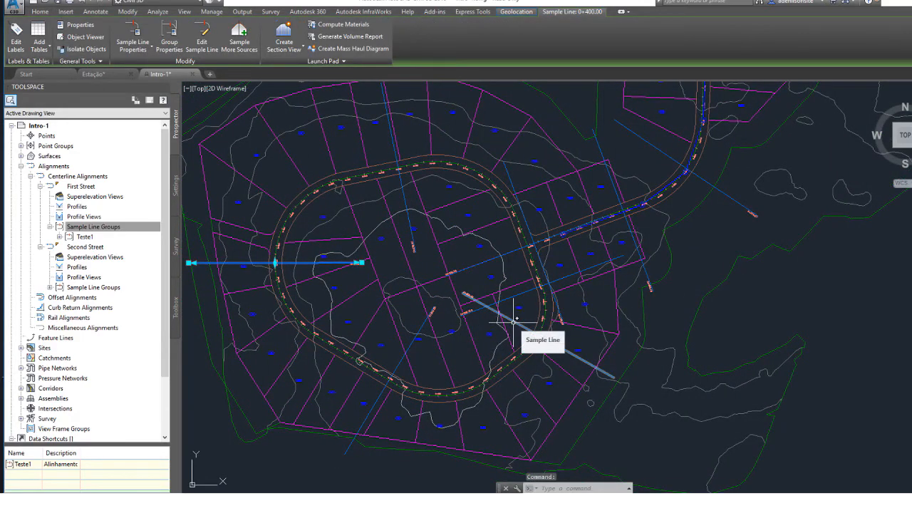
pyautogui.click(404, 206)
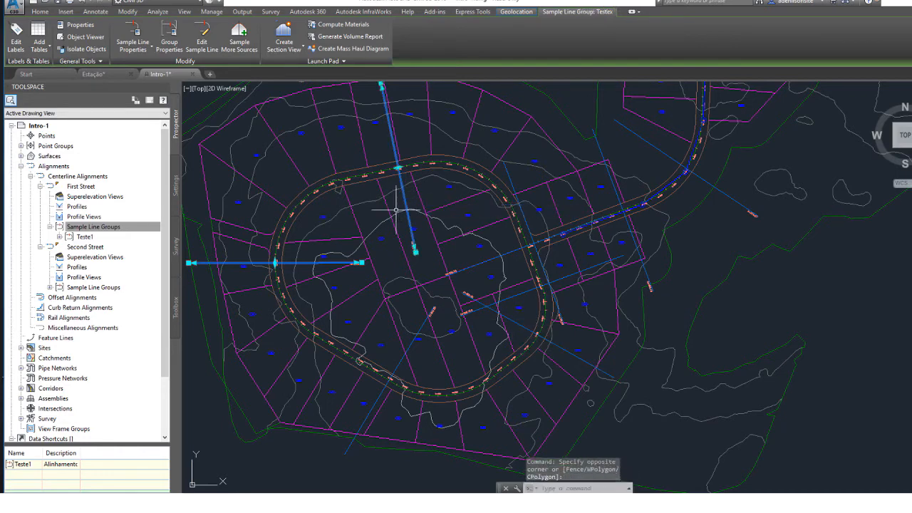
pyautogui.press('Escape')
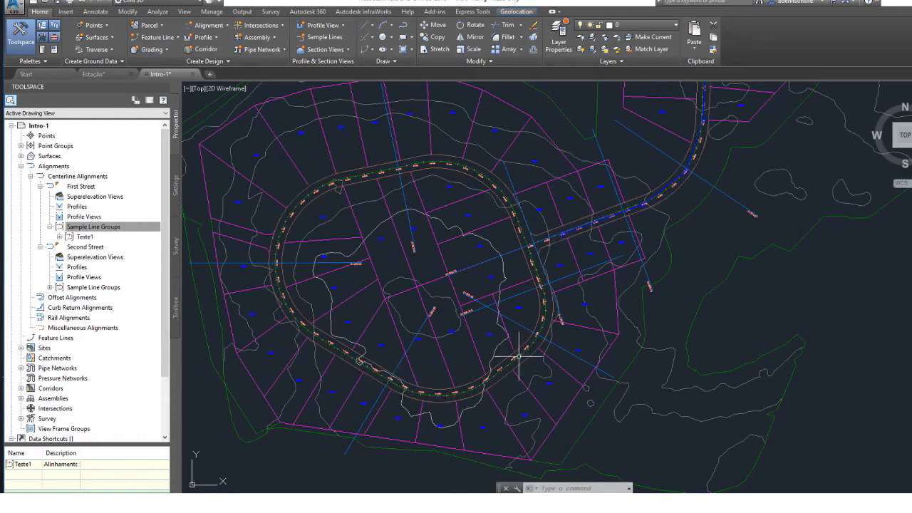
pyautogui.scroll(-4, 425, 227)
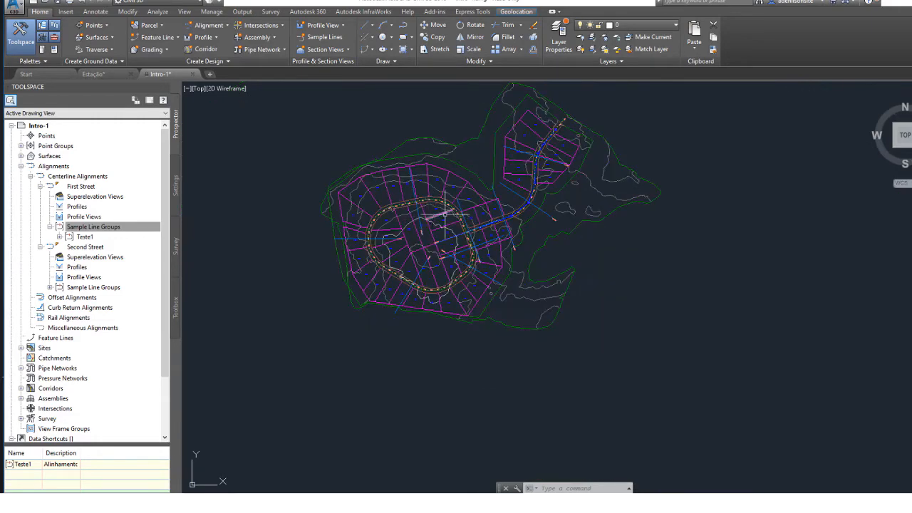
pyautogui.moveTo(446, 213); pyautogui.dragTo(313, 247, button='middle')
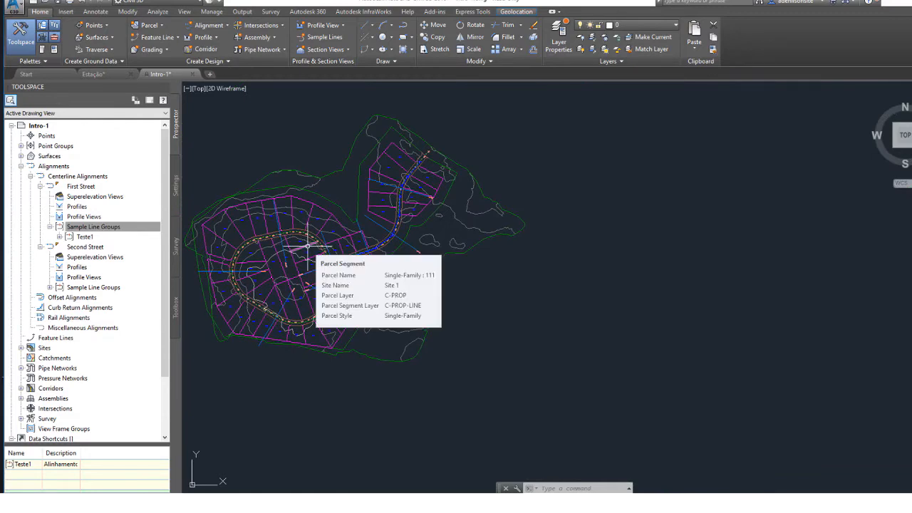
pyautogui.scroll(4, 304, 249)
pyautogui.moveTo(272, 234); pyautogui.dragTo(448, 236, button='middle')
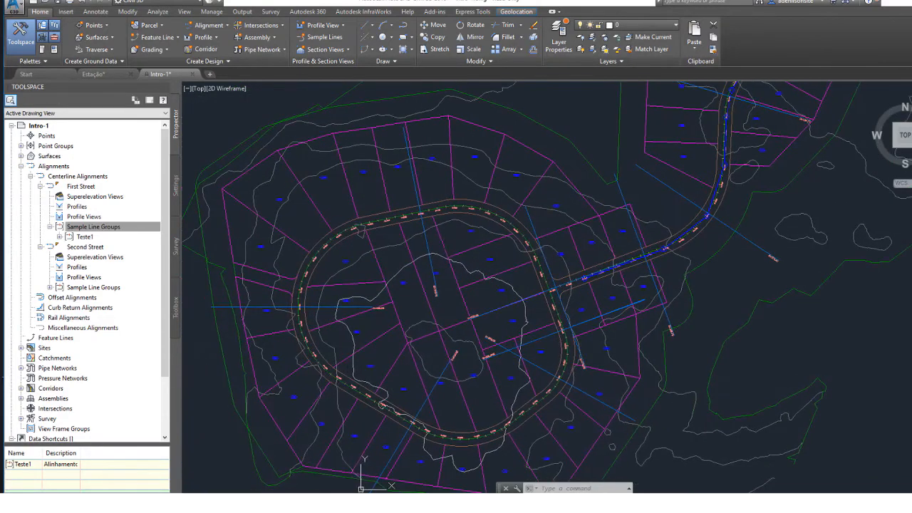
pyautogui.scroll(-2, 448, 236)
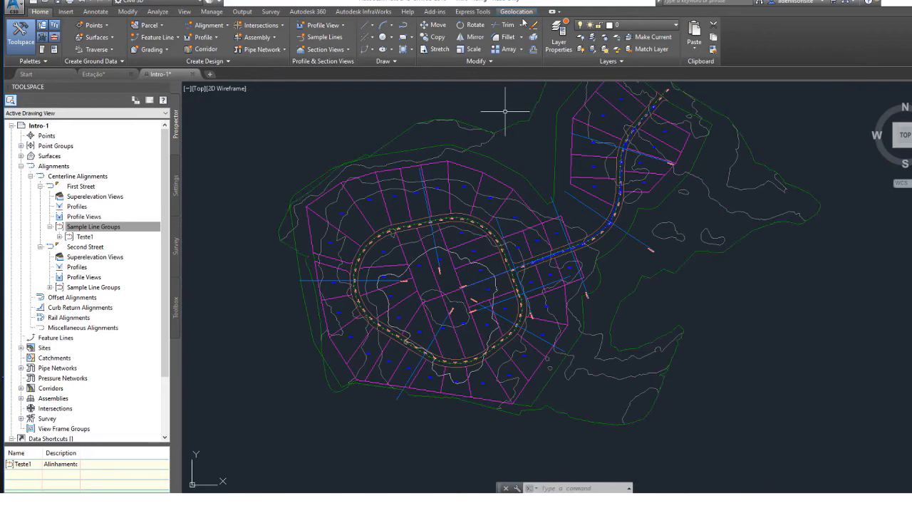
pyautogui.click(399, 22)
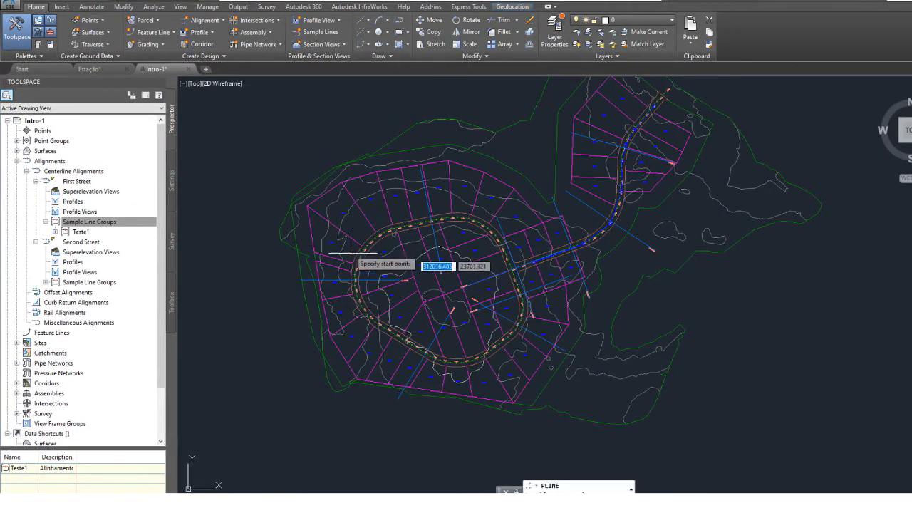
pyautogui.scroll(5, 373, 256)
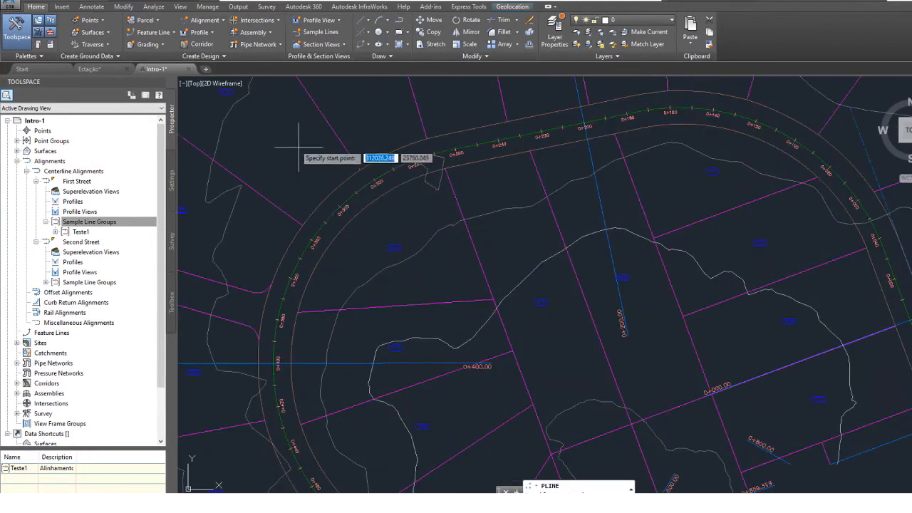
pyautogui.click(268, 123)
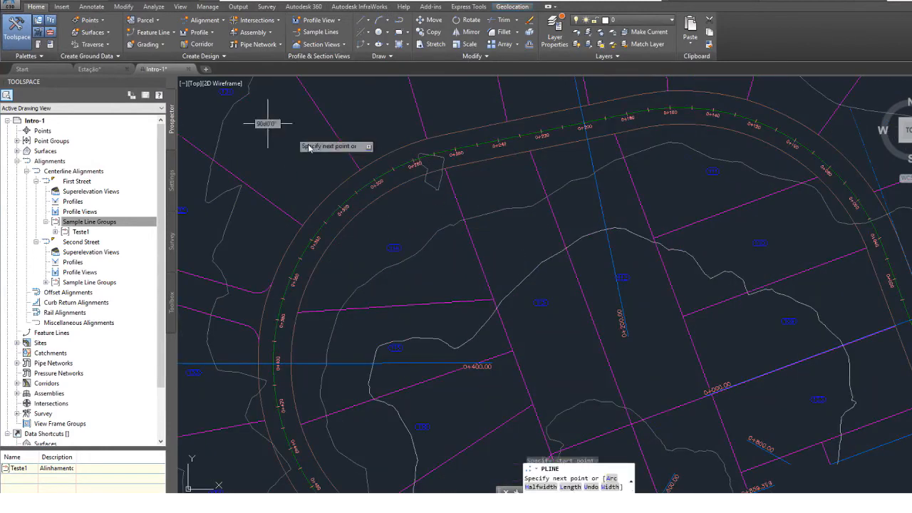
pyautogui.click(433, 271)
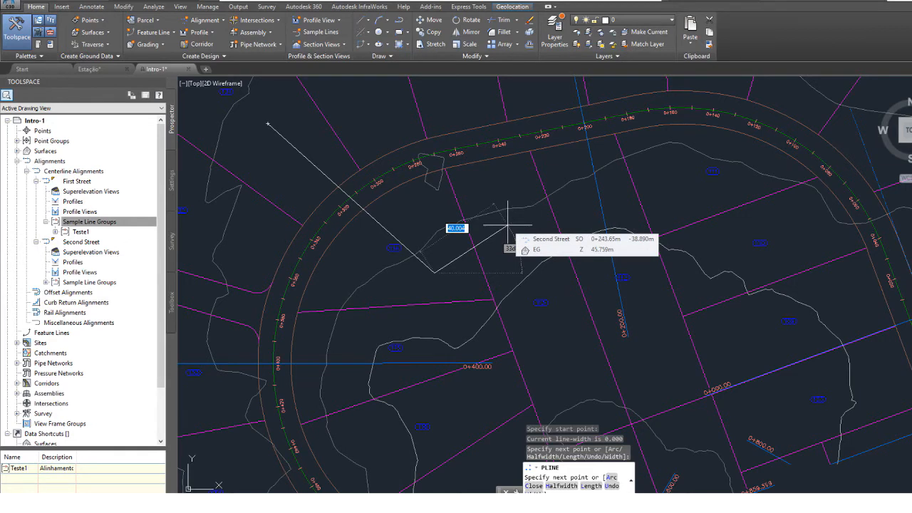
pyautogui.press('Escape')
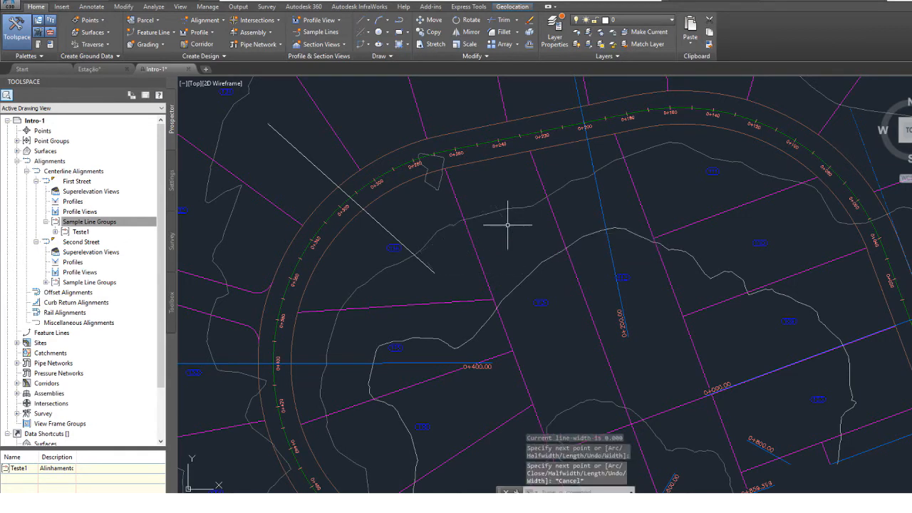
pyautogui.click(470, 273)
pyautogui.click(388, 222)
pyautogui.press('Delete')
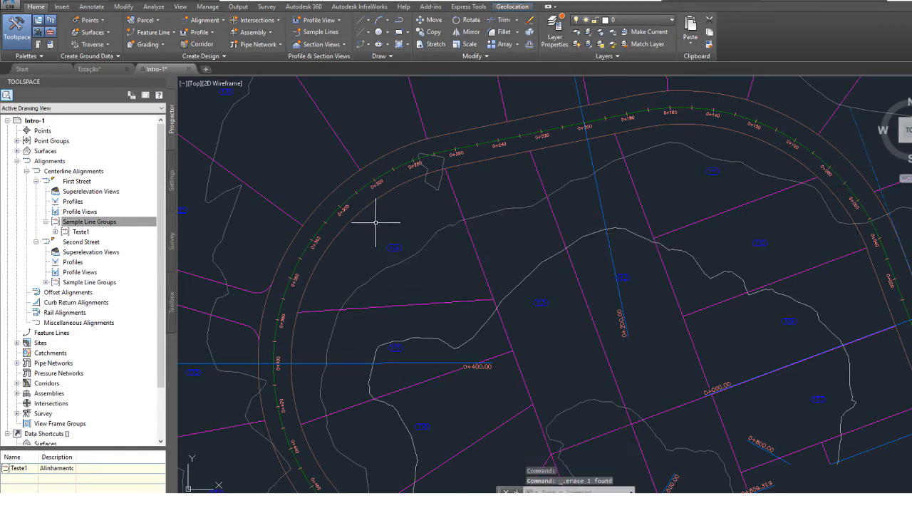
pyautogui.moveTo(355, 205); pyautogui.dragTo(341, 220, button='middle')
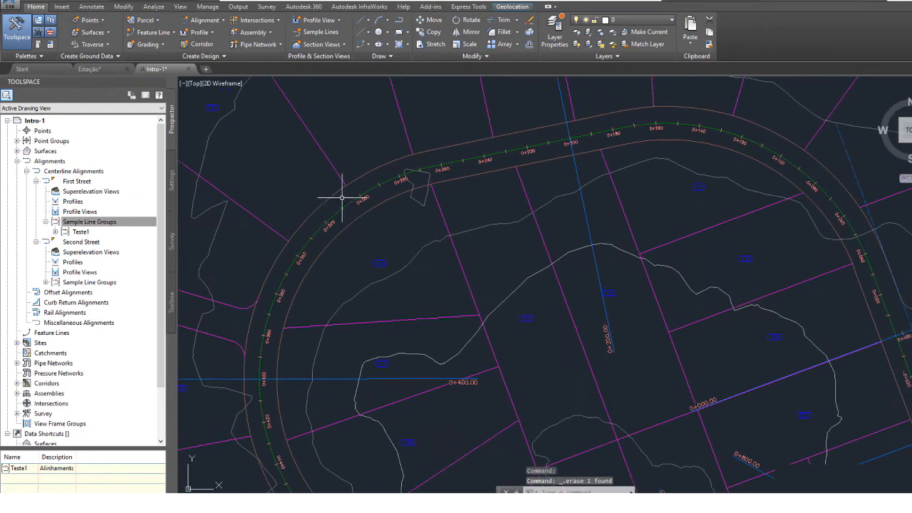
# Draw a bent four-vertex polyline across the road near station 0+280 on the northwest curve of the Second Street loop.
pyautogui.click(399, 21)
pyautogui.scroll(-2, 328, 200)
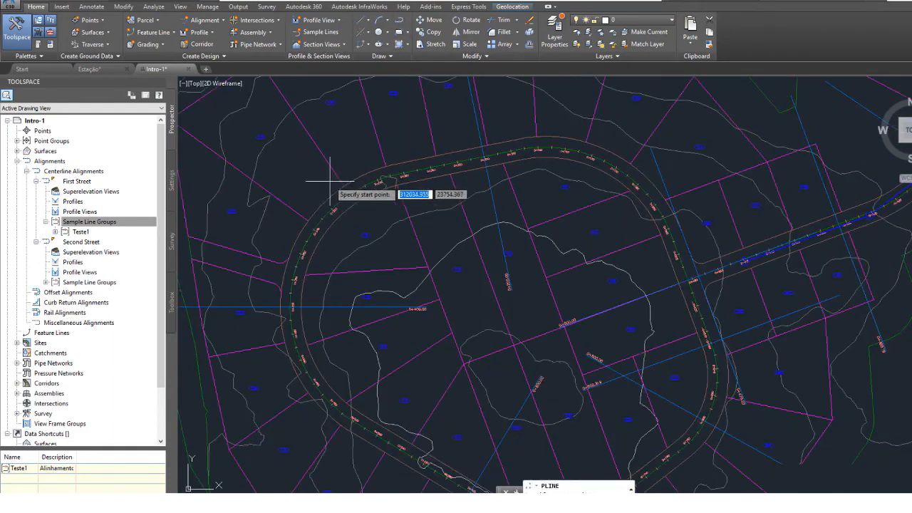
pyautogui.scroll(1, 330, 206)
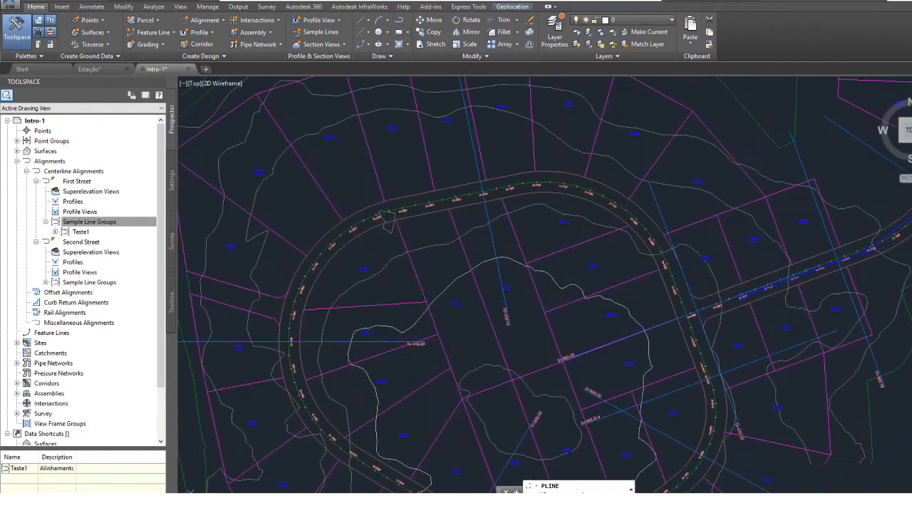
pyautogui.click(206, 175)
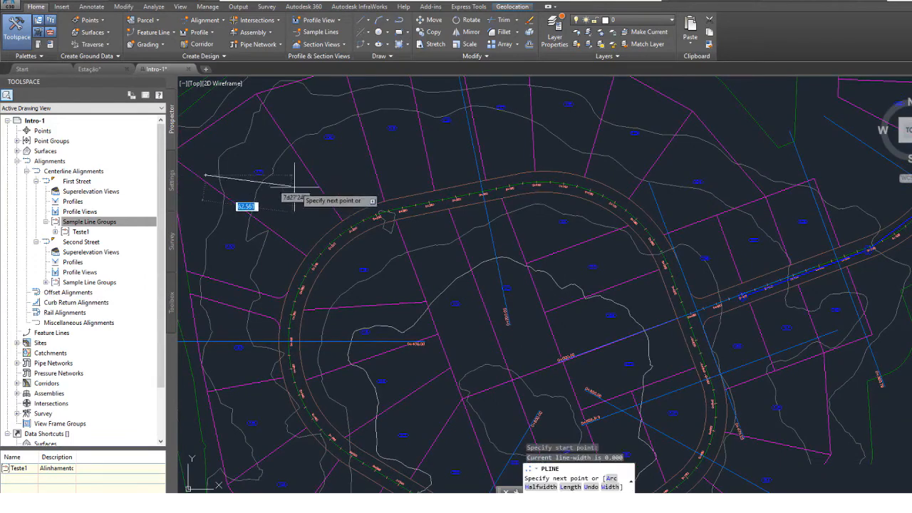
pyautogui.click(371, 193)
pyautogui.scroll(3, 387, 223)
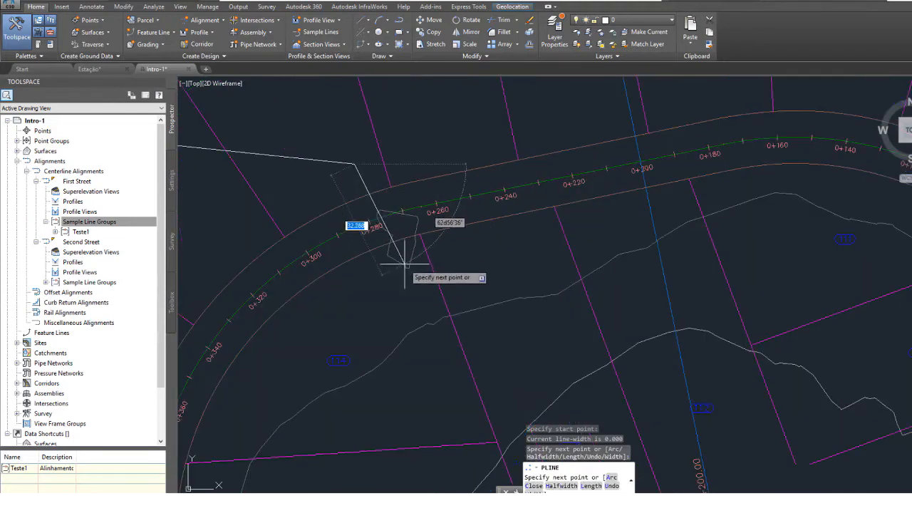
pyautogui.click(428, 278)
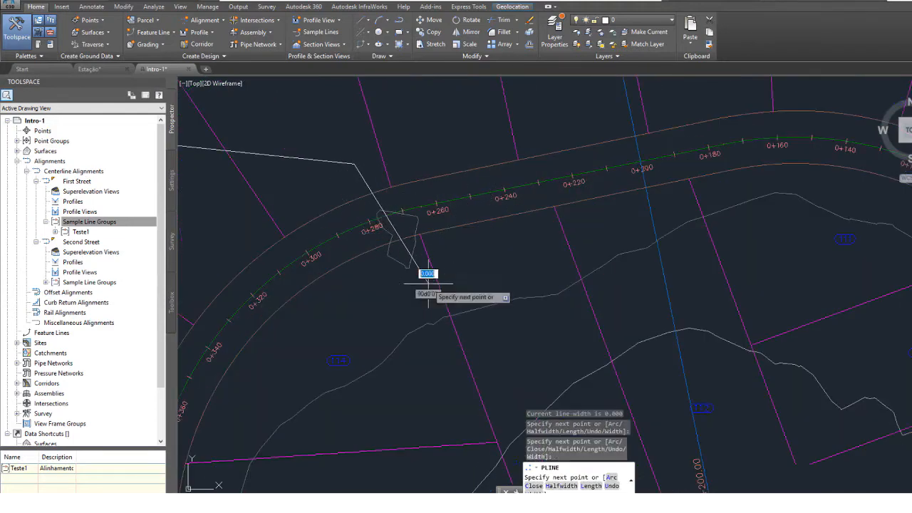
pyautogui.scroll(-2, 428, 278)
pyautogui.click(488, 349)
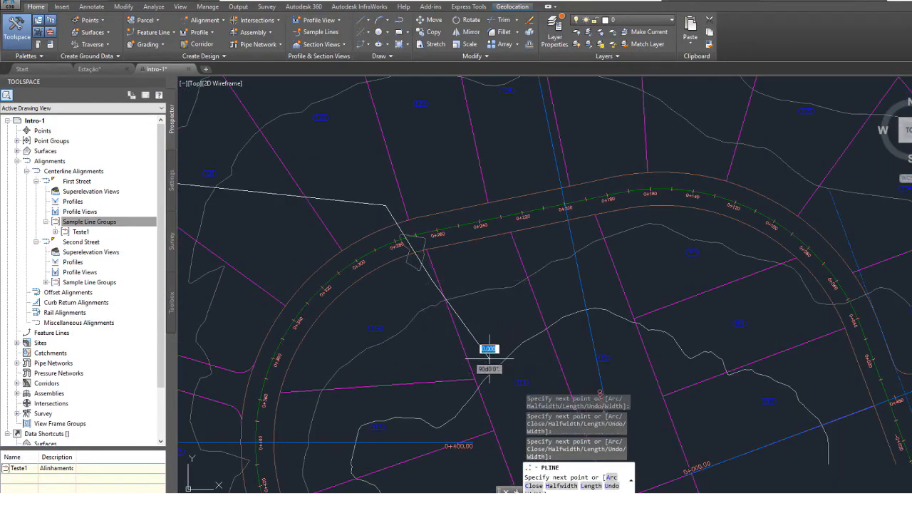
pyautogui.hotkey('ctrl', 'z')
pyautogui.click(514, 389)
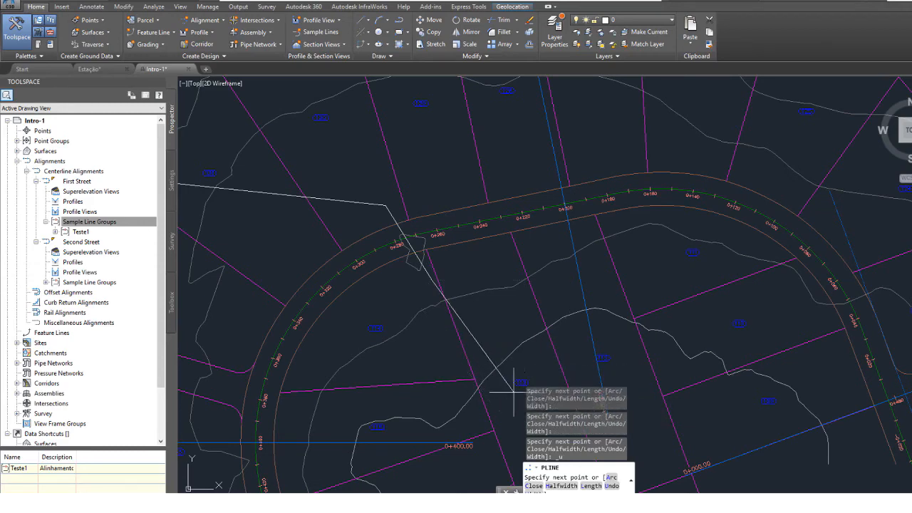
pyautogui.press('Return')
pyautogui.scroll(-2, 485, 320)
pyautogui.moveTo(458, 285); pyautogui.dragTo(418, 274, button='middle')
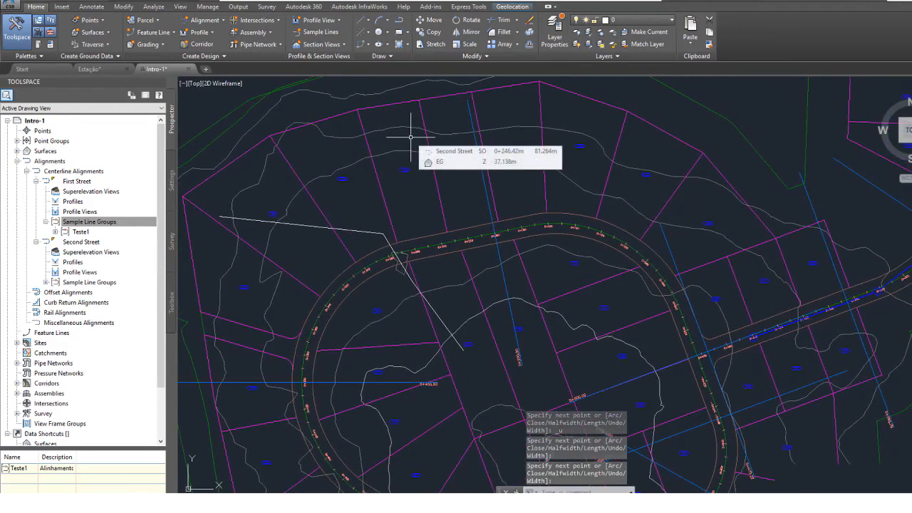
# Draw a zigzag four-vertex polyline across the road on the southwest side of the Second Street loop.
pyautogui.click(398, 20)
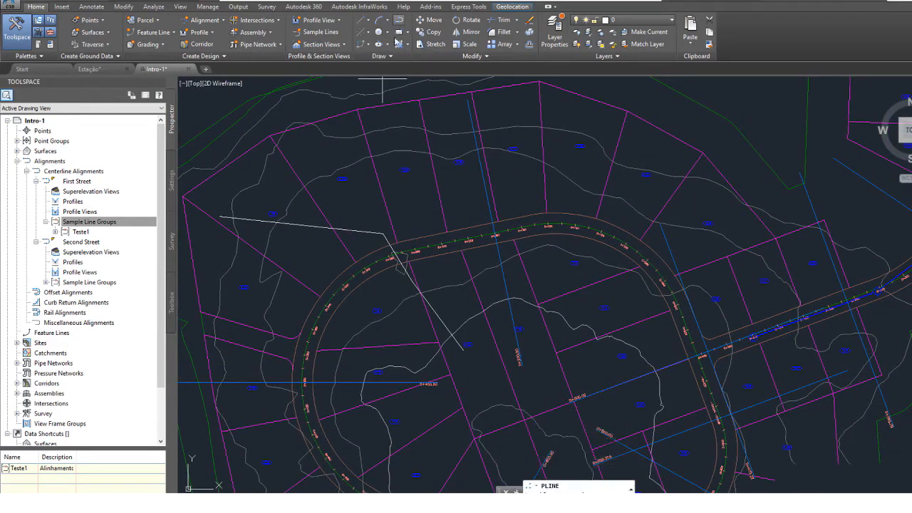
pyautogui.scroll(-1, 468, 289)
pyautogui.moveTo(442, 329); pyautogui.dragTo(378, 226, button='middle')
pyautogui.scroll(2, 250, 271)
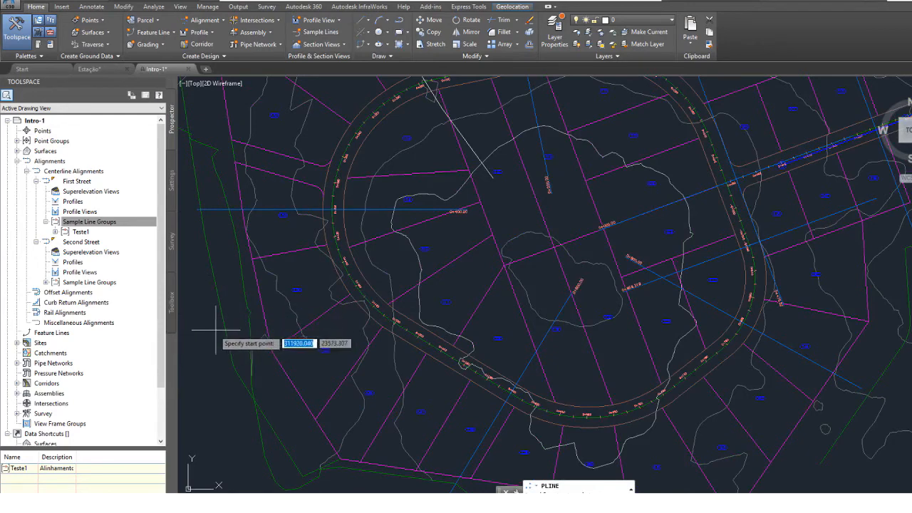
pyautogui.click(270, 320)
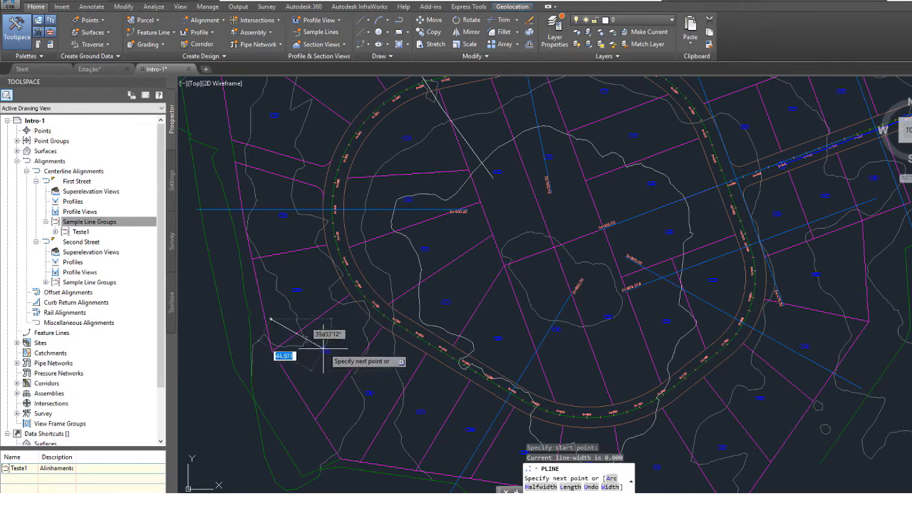
pyautogui.click(323, 349)
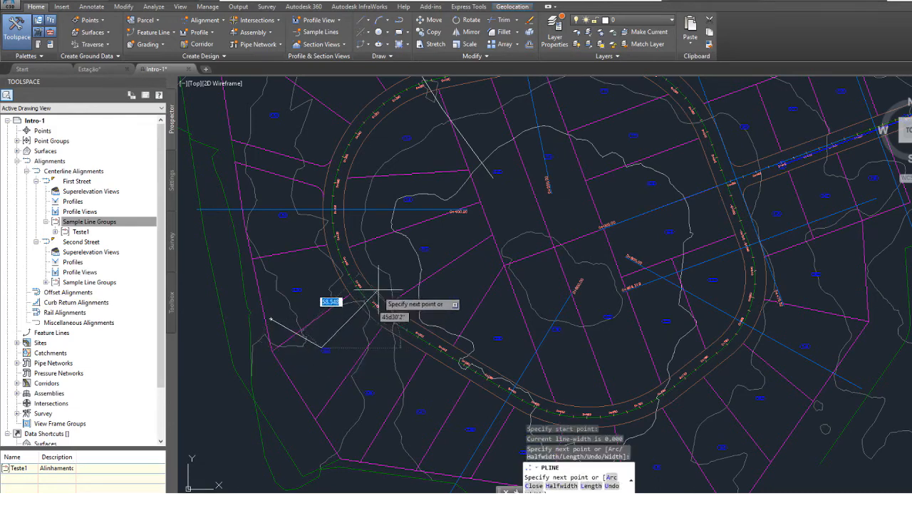
pyautogui.click(401, 260)
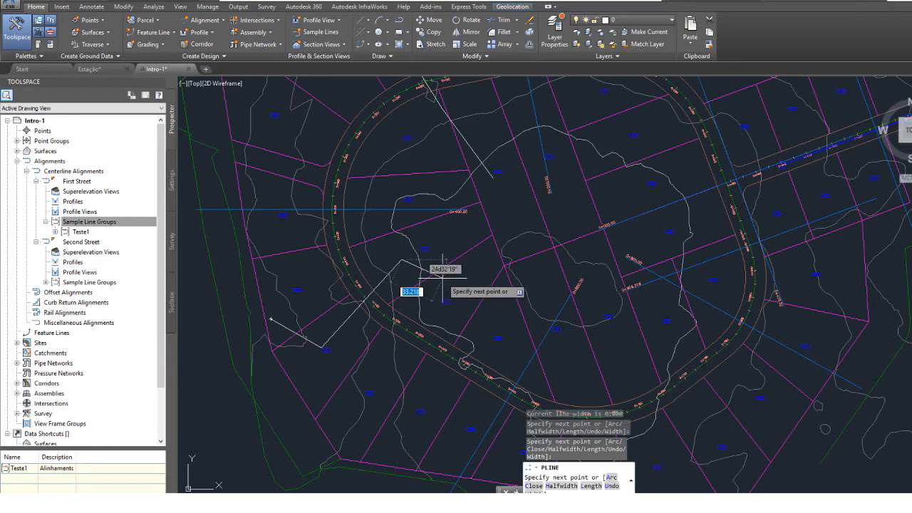
pyautogui.click(442, 277)
pyautogui.press('Return')
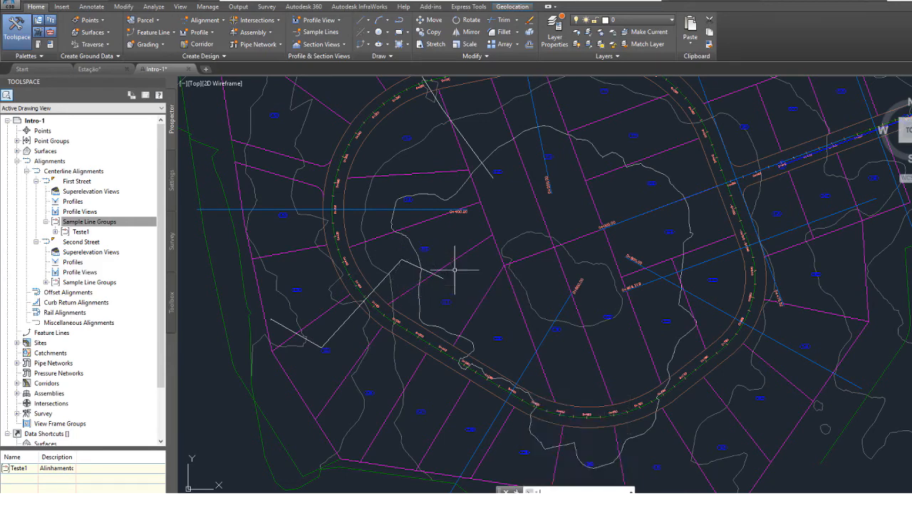
pyautogui.scroll(3, 370, 310)
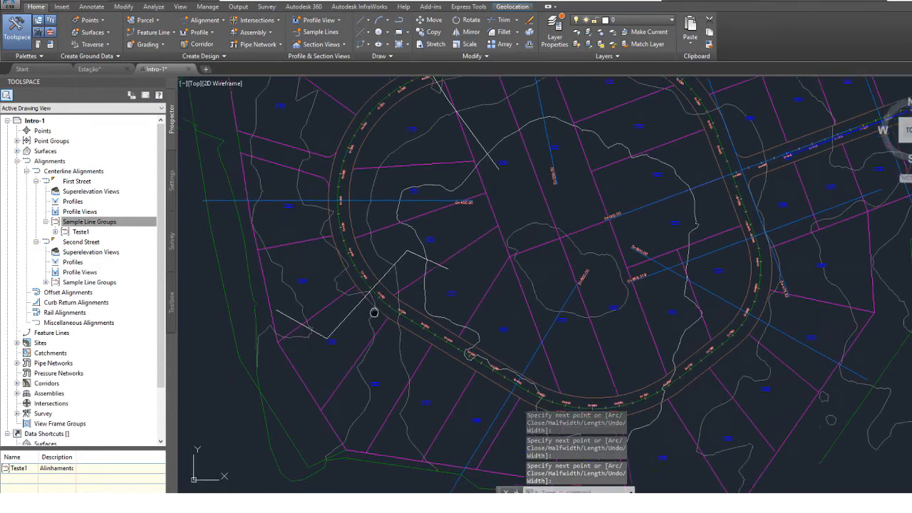
# Examine the two bent polylines crossing the road on the southwest and northwest sides of the Second Street loop.
pyautogui.scroll(2, 399, 287)
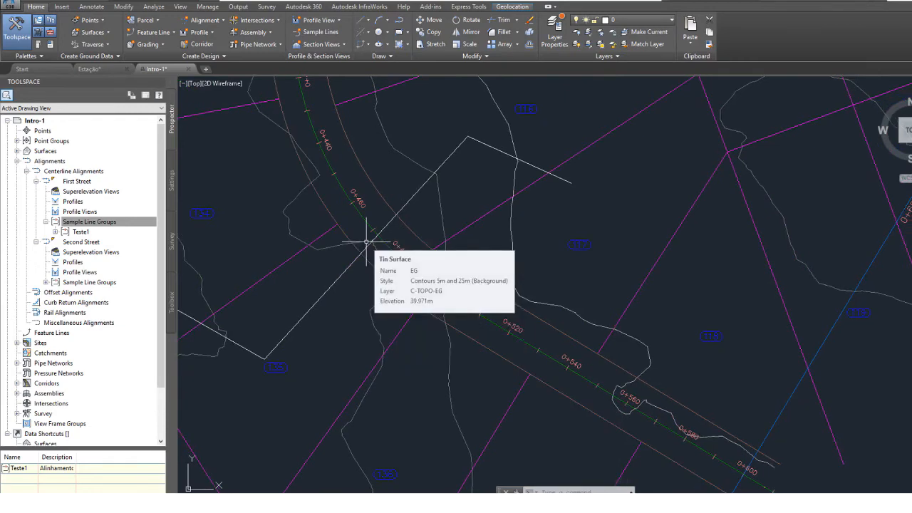
pyautogui.moveTo(302, 287); pyautogui.dragTo(373, 254, button='middle')
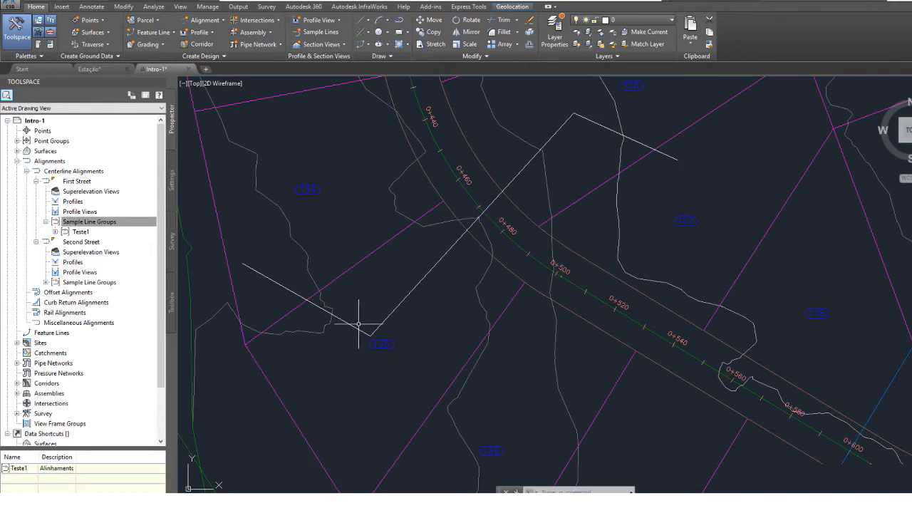
pyautogui.scroll(-2, 363, 325)
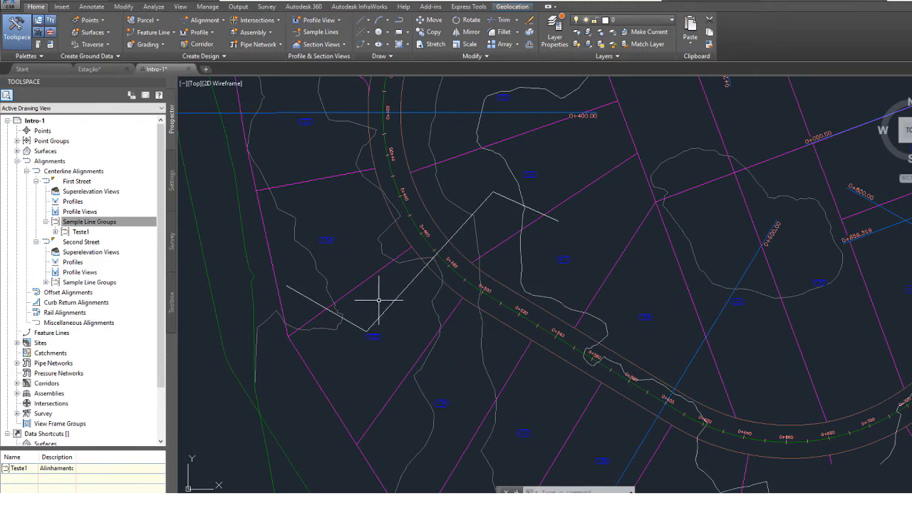
pyautogui.moveTo(379, 300)
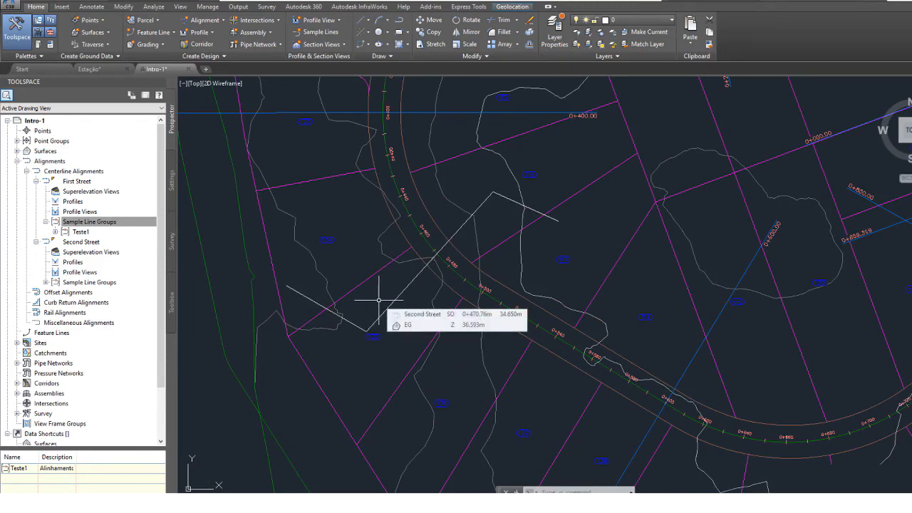
pyautogui.moveTo(531, 314); pyautogui.dragTo(471, 326, button='middle')
pyautogui.scroll(-2, 472, 322)
pyautogui.moveTo(413, 176); pyautogui.dragTo(389, 335, button='middle')
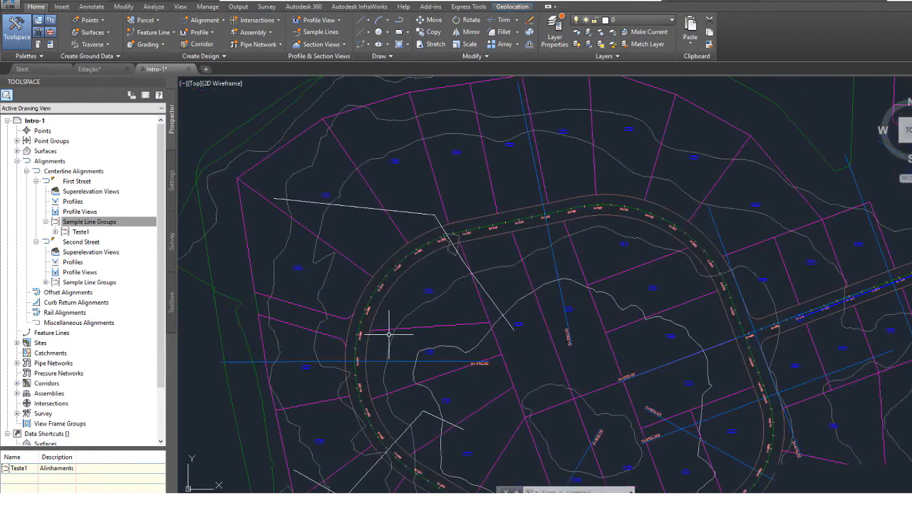
pyautogui.moveTo(307, 387)
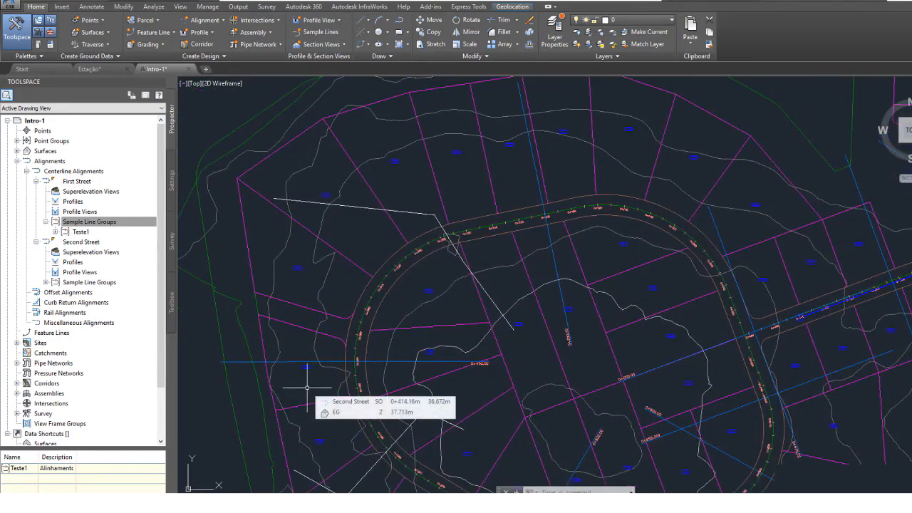
pyautogui.moveTo(351, 373); pyautogui.dragTo(343, 105, button='middle')
pyautogui.moveTo(460, 212); pyautogui.dragTo(435, 248, button='middle')
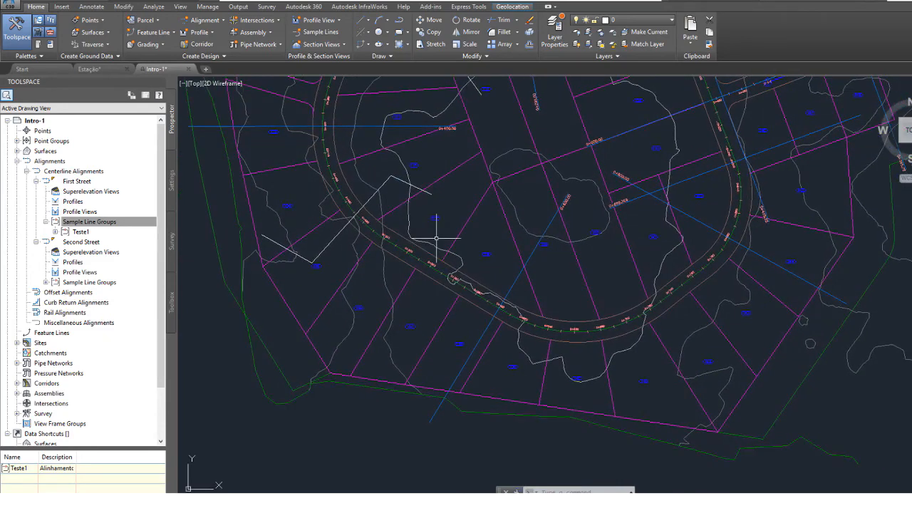
# Draw a V-shaped three-vertex polyline across the road on the east side of the Second Street loop, south of the intersection.
pyautogui.click(399, 21)
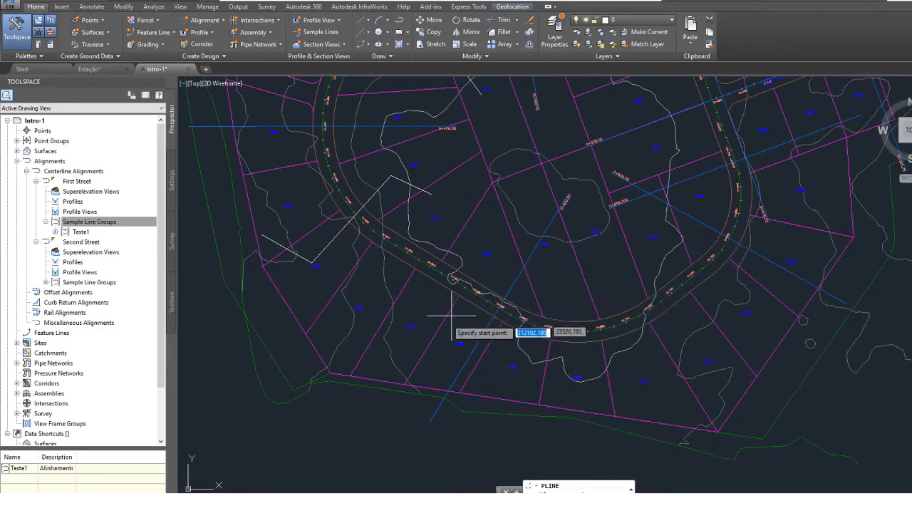
pyautogui.moveTo(695, 253); pyautogui.dragTo(417, 406, button='middle')
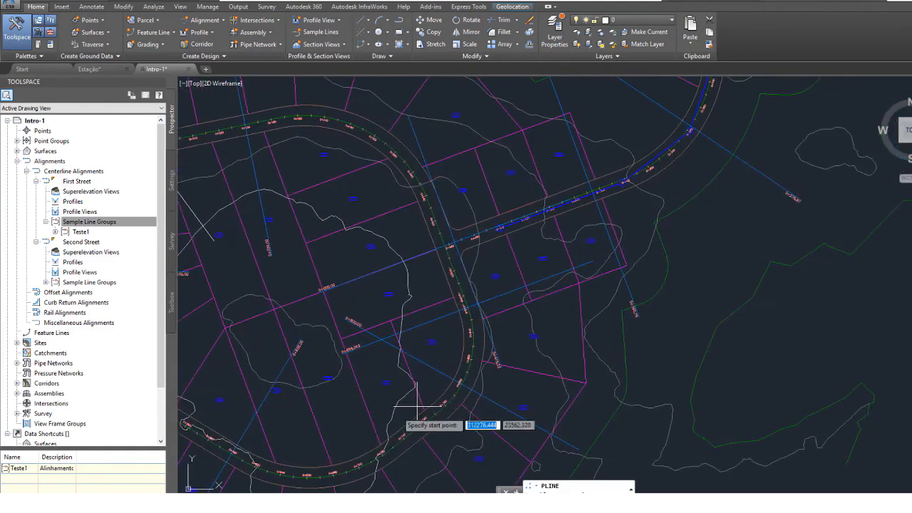
pyautogui.click(381, 290)
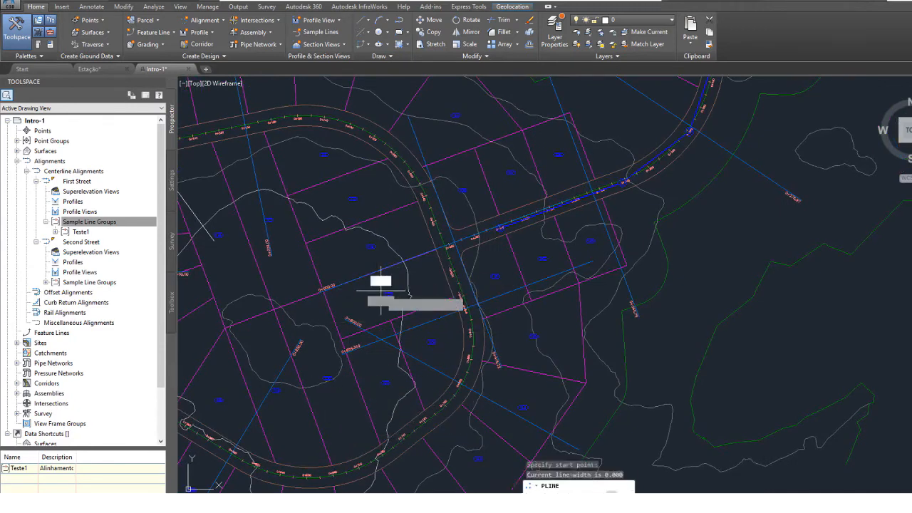
pyautogui.click(440, 340)
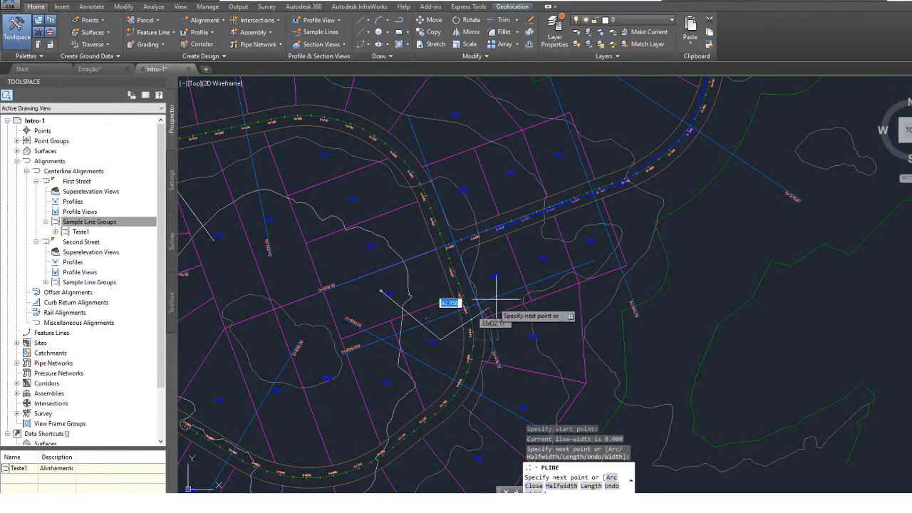
pyautogui.click(540, 307)
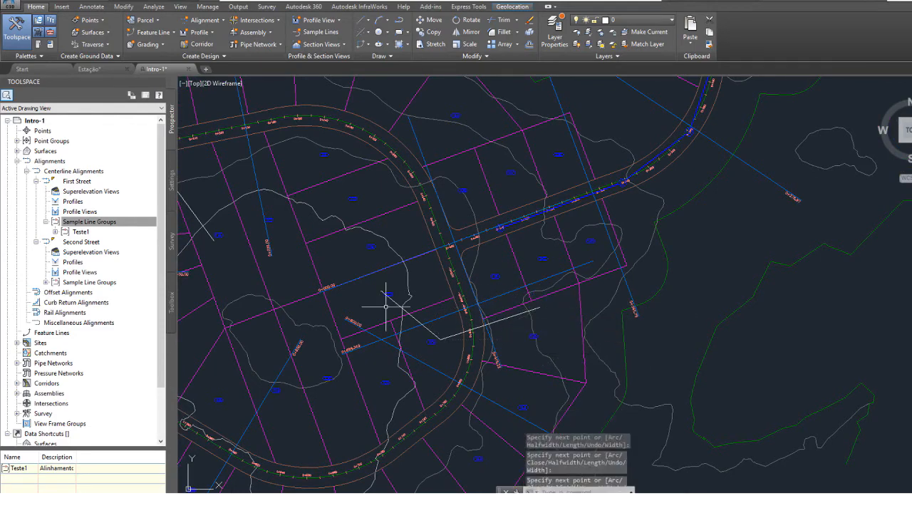
# Start creating sample lines, choosing Second Street from the list of alignments.
pyautogui.scroll(-2, 390, 301)
pyautogui.moveTo(393, 301); pyautogui.dragTo(581, 302, button='middle')
pyautogui.click(319, 33)
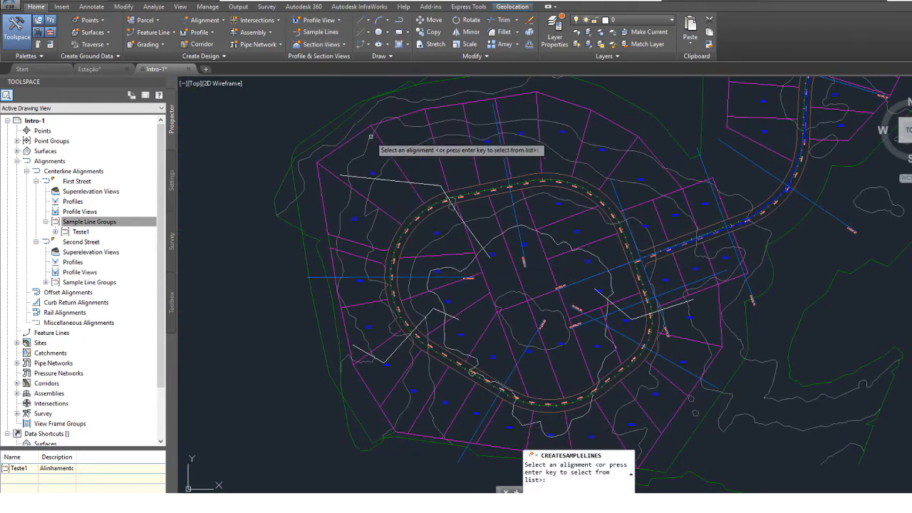
pyautogui.press('Return')
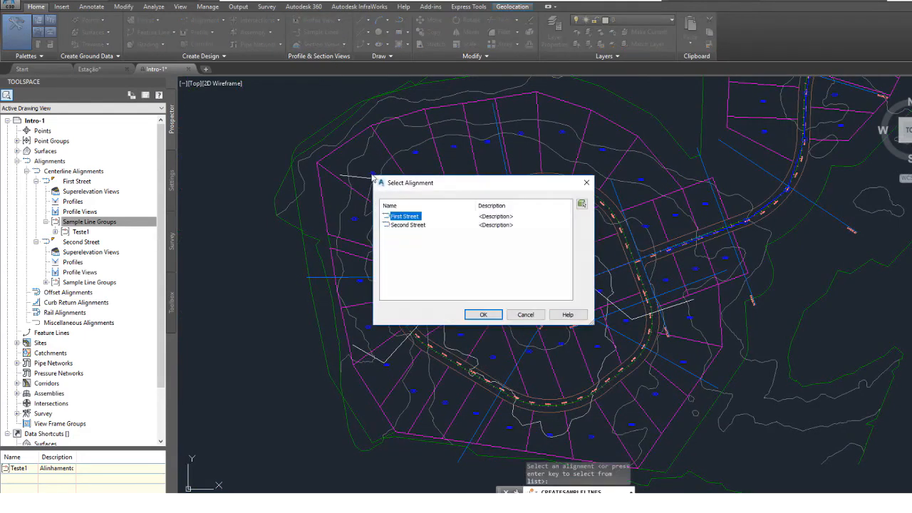
pyautogui.click(402, 225)
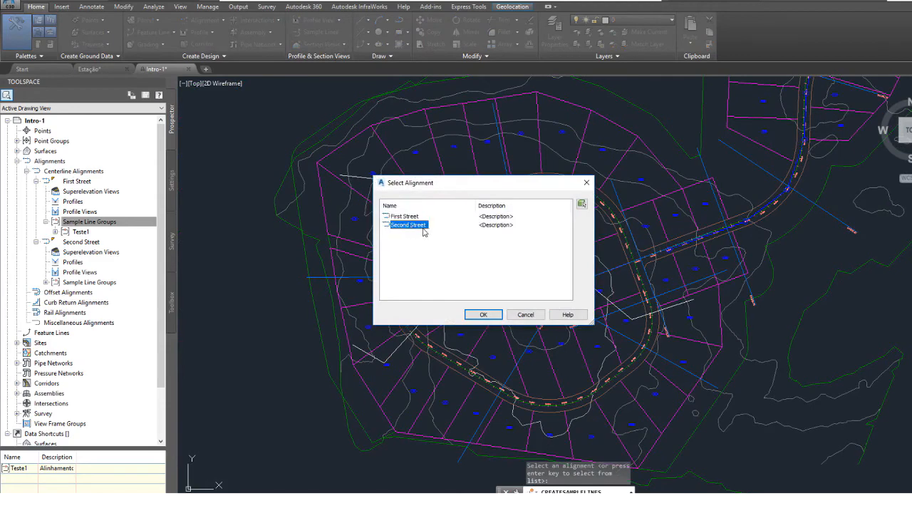
pyautogui.click(482, 315)
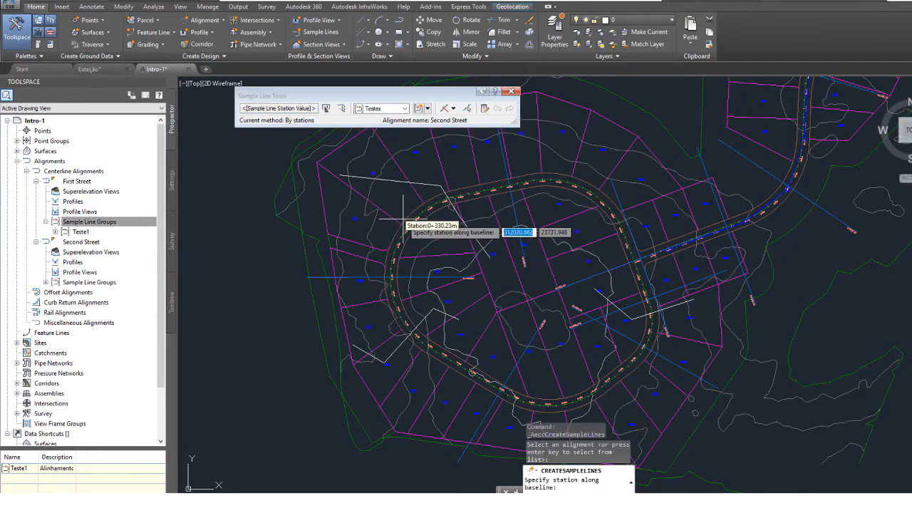
# Create sample lines in group Testex from the three existing polylines across the Second Street loop, and finish the command.
pyautogui.scroll(2, 419, 235)
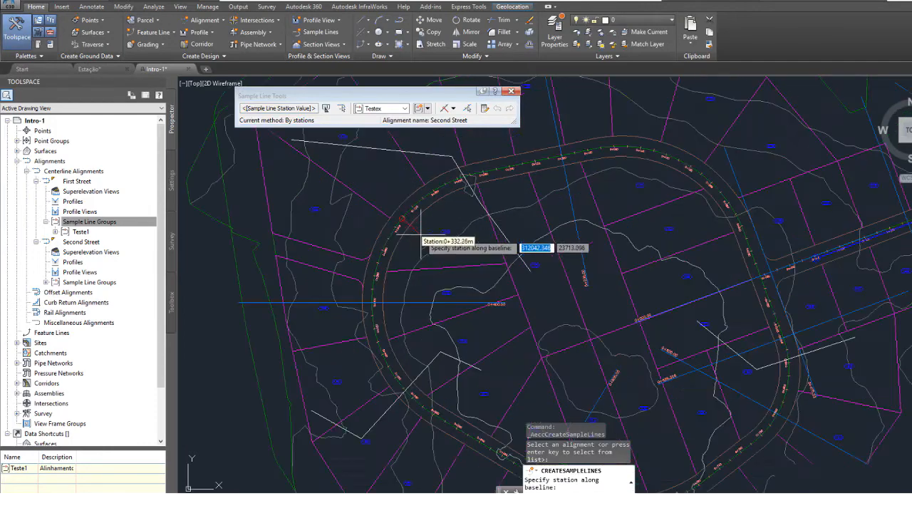
pyautogui.scroll(2, 420, 235)
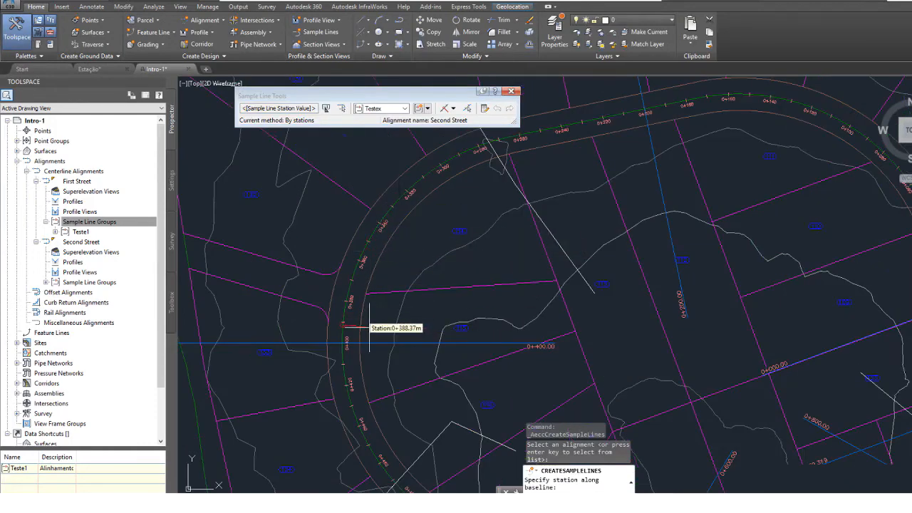
pyautogui.click(453, 109)
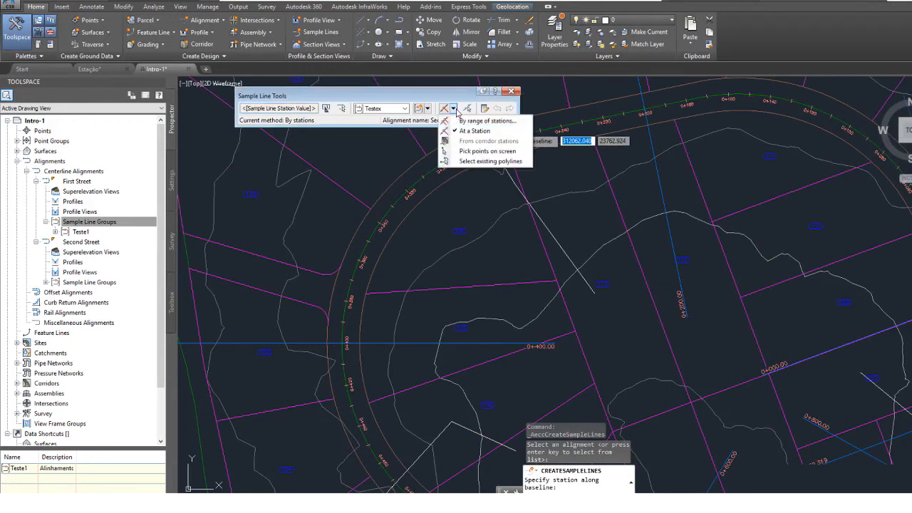
pyautogui.click(490, 161)
pyautogui.scroll(-3, 432, 224)
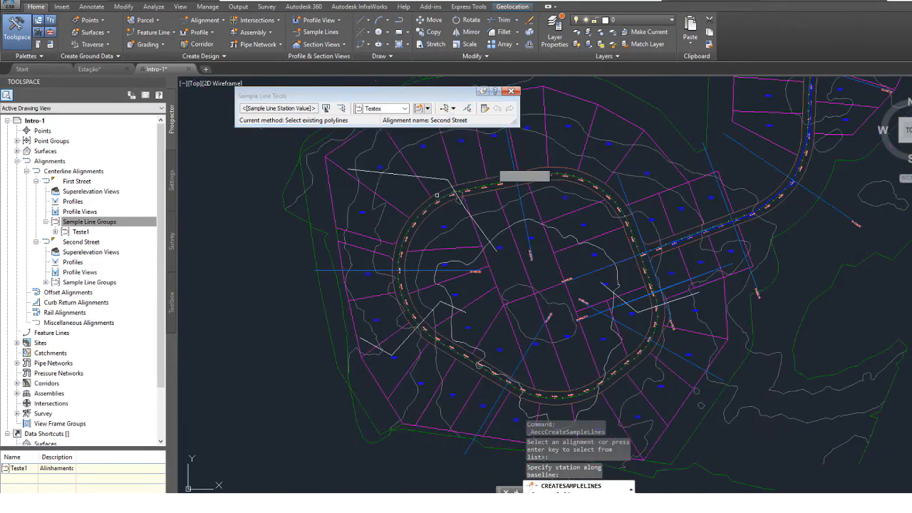
pyautogui.click(457, 193)
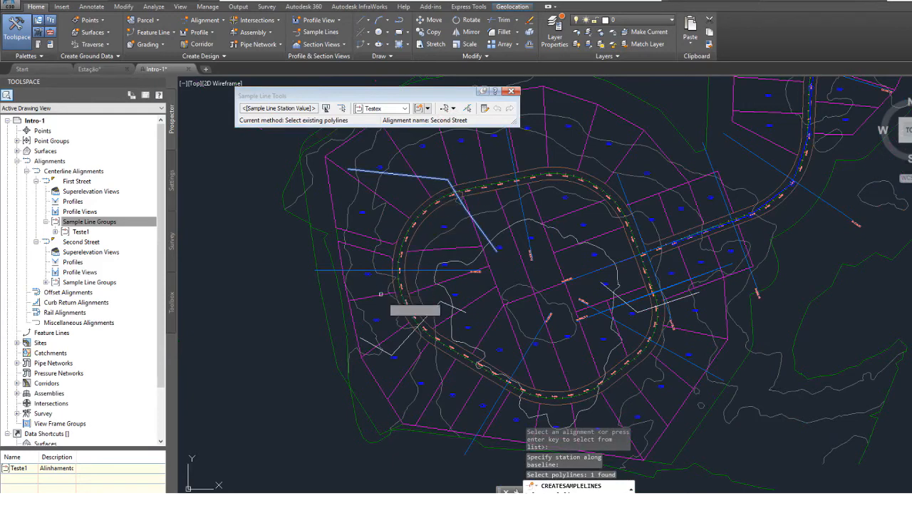
pyautogui.click(404, 340)
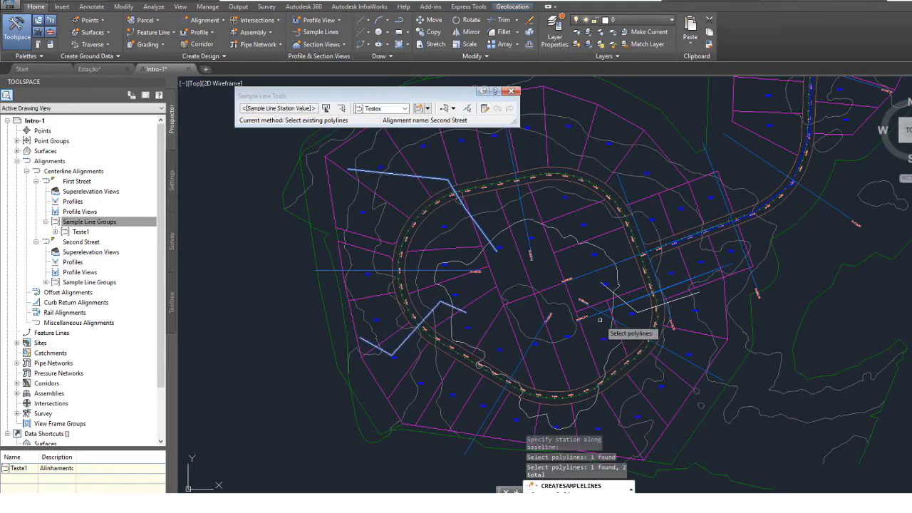
pyautogui.click(631, 308)
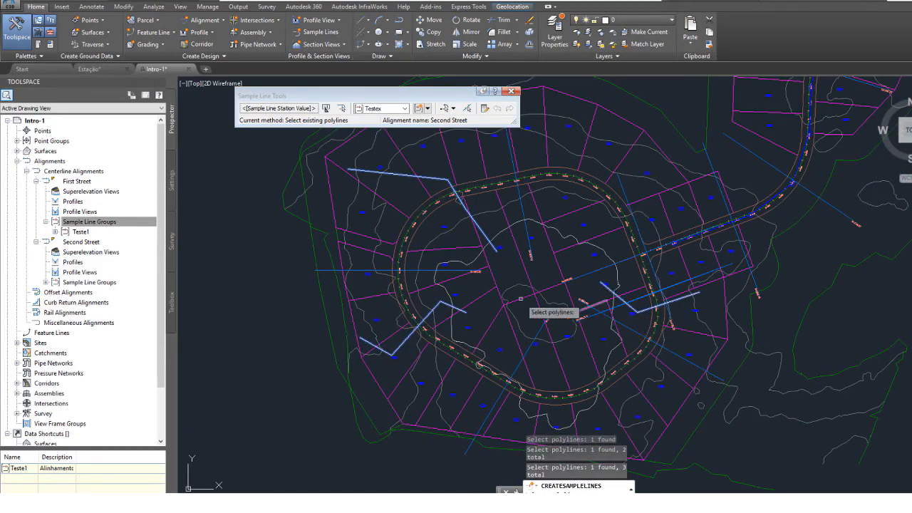
pyautogui.press('Return')
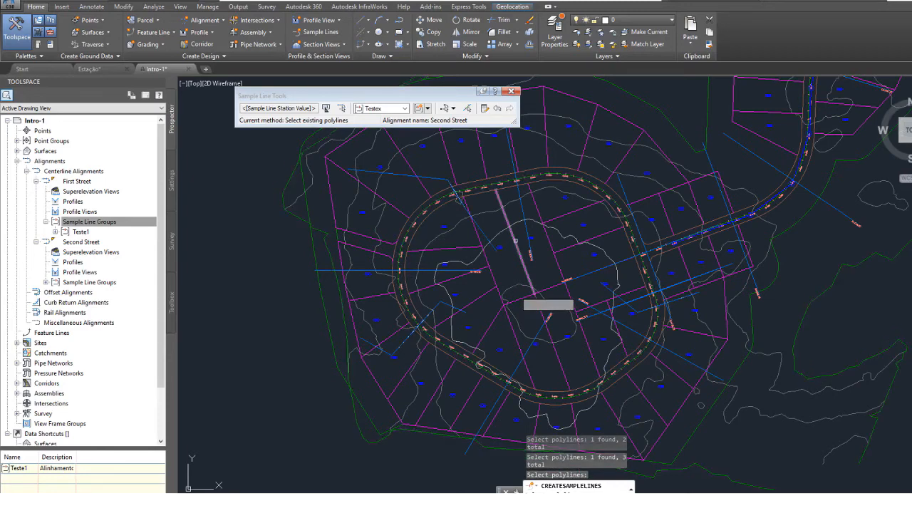
pyautogui.moveTo(494, 206)
pyautogui.mouseDown(button='middle')
pyautogui.moveTo(458, 263)
pyautogui.moveTo(443, 265)
pyautogui.moveTo(417, 204)
pyautogui.mouseUp(button='middle')
pyautogui.press('Return')
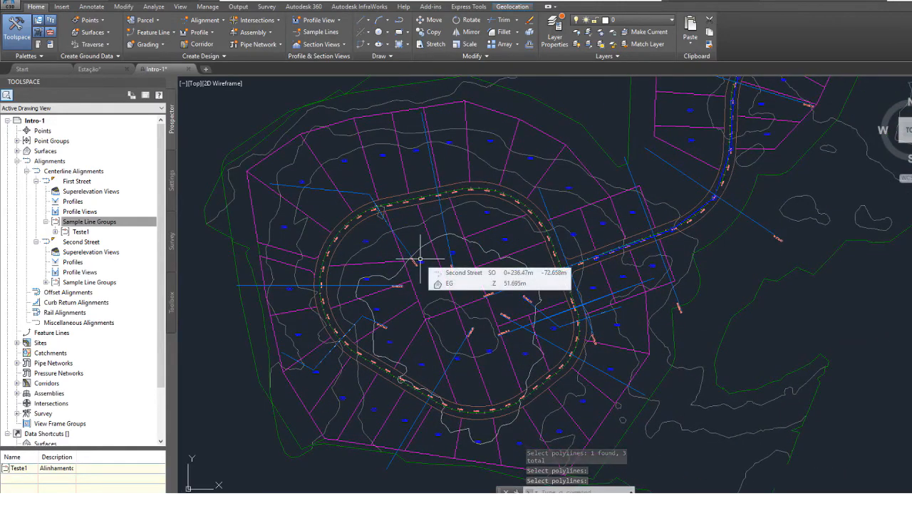
# Select the 0+200.00 sample line on the north side of the loop and start a single section view from it.
pyautogui.scroll(-6, 420, 260)
pyautogui.scroll(5, 483, 283)
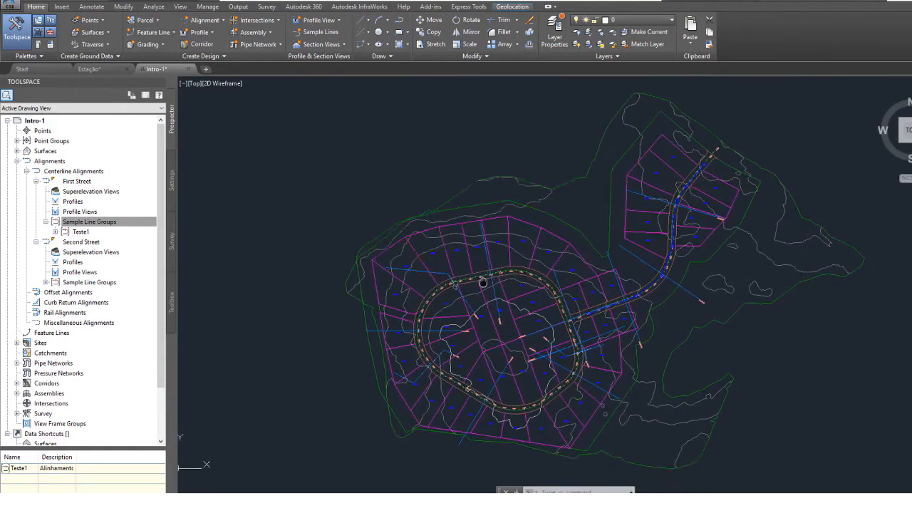
pyautogui.moveTo(483, 283); pyautogui.dragTo(478, 234, button='middle')
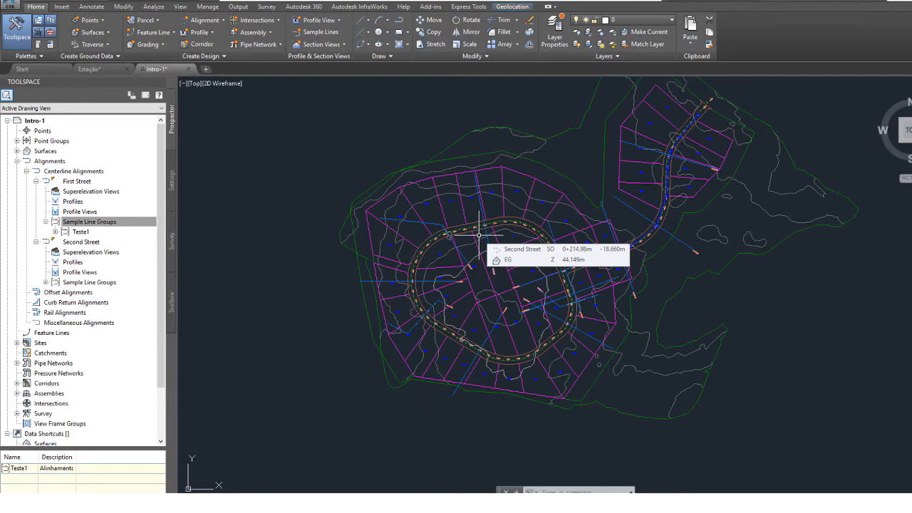
pyautogui.moveTo(467, 237)
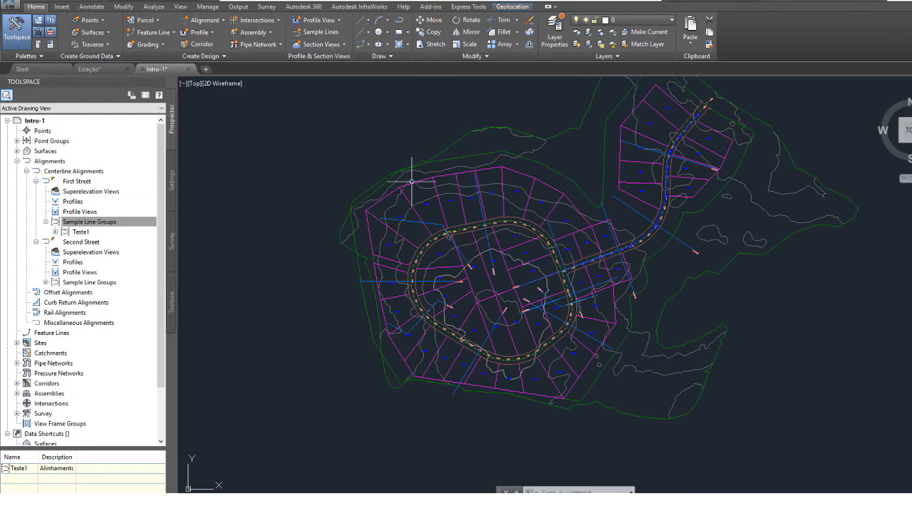
pyautogui.click(482, 215)
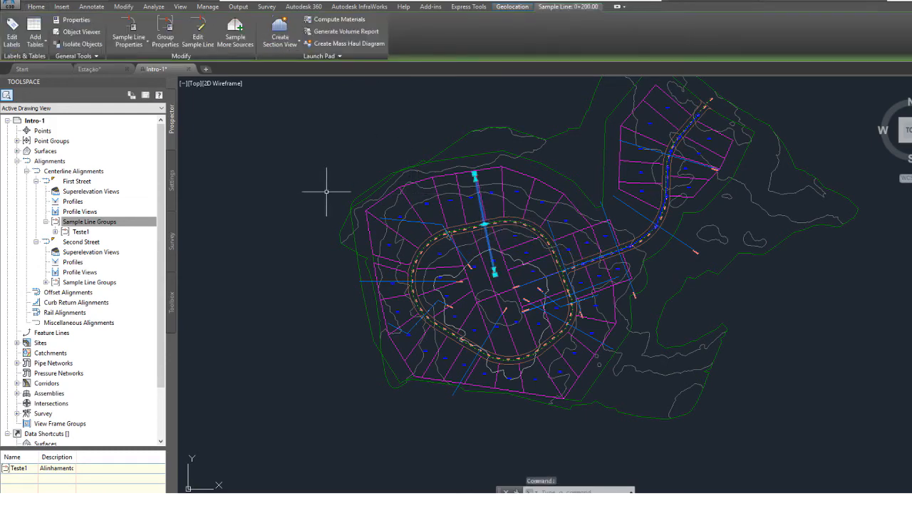
pyautogui.scroll(4, 479, 219)
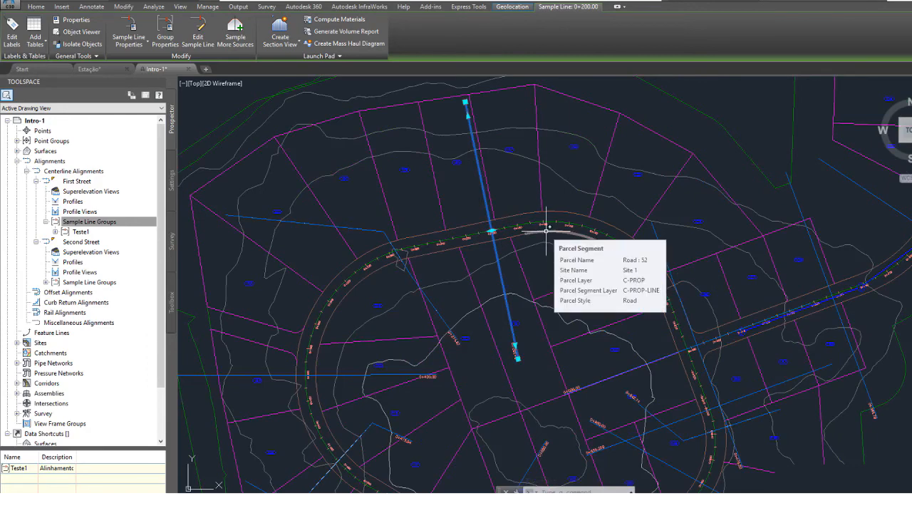
pyautogui.click(280, 44)
pyautogui.click(275, 28)
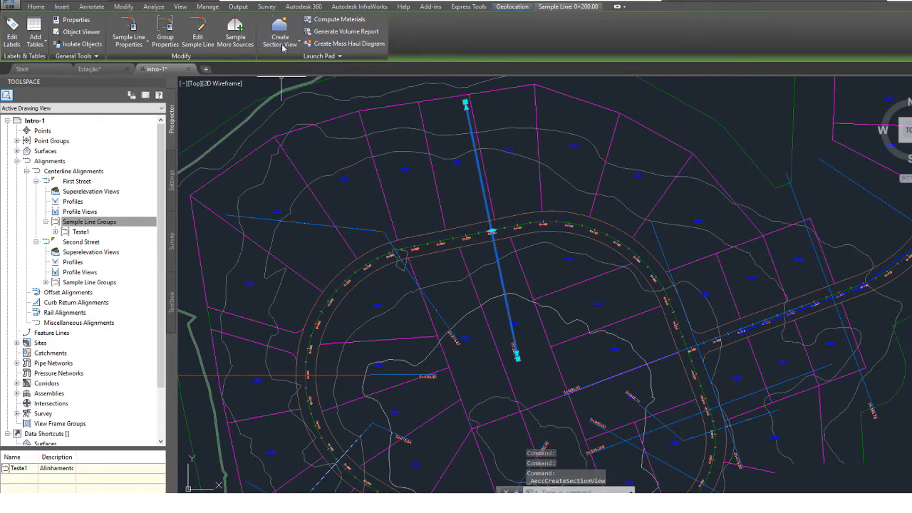
pyautogui.click(280, 42)
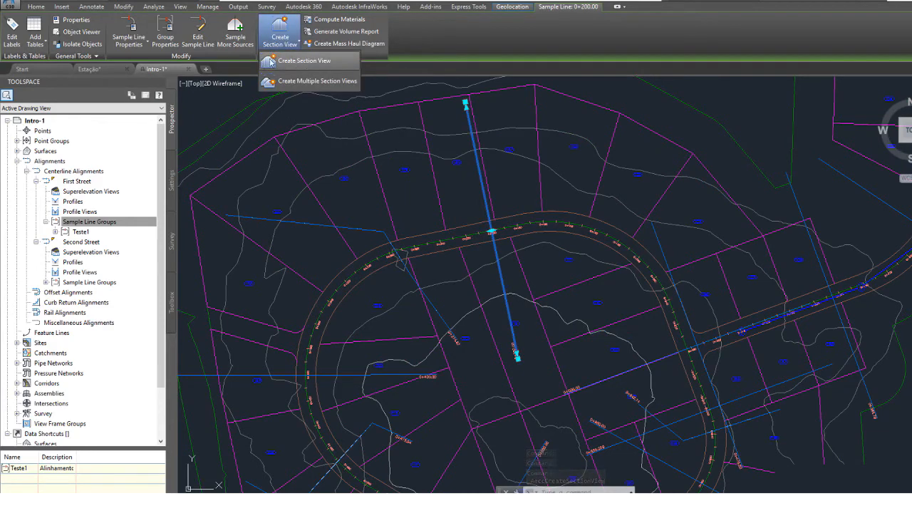
pyautogui.click(303, 64)
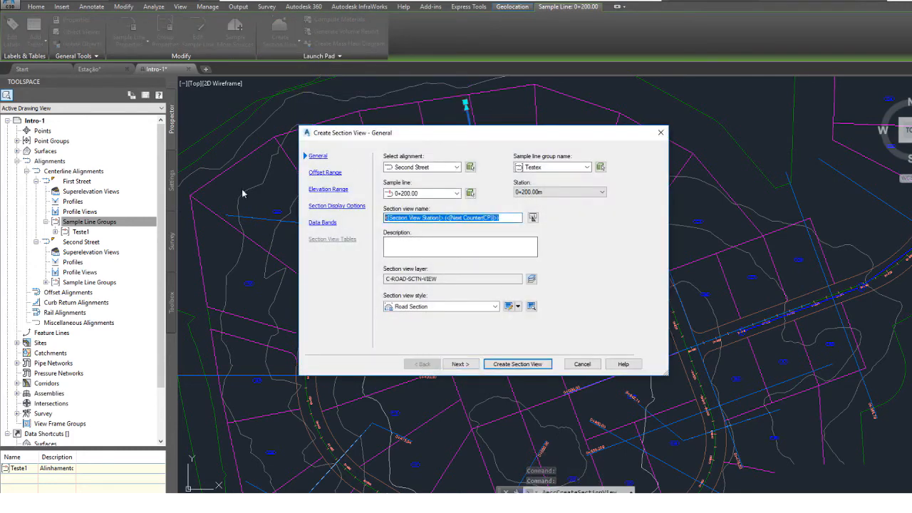
# Name the section view Teste, pick station 0+200.00m, and create it with its origin in the empty area southeast of the site.
pyautogui.write('Teste')
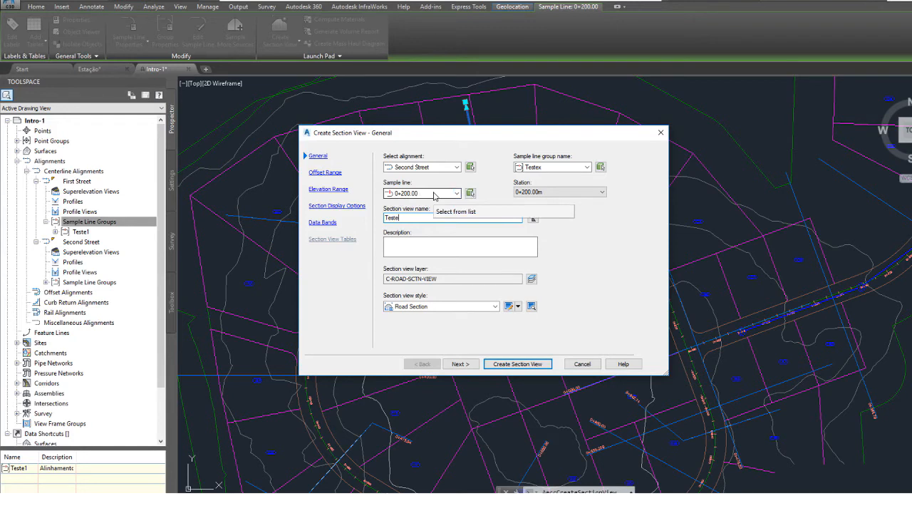
pyautogui.click(551, 192)
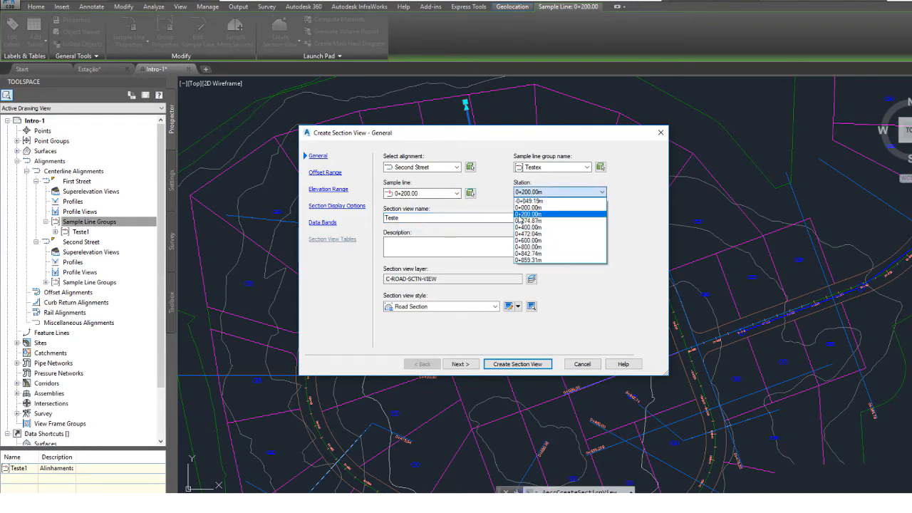
pyautogui.click(528, 214)
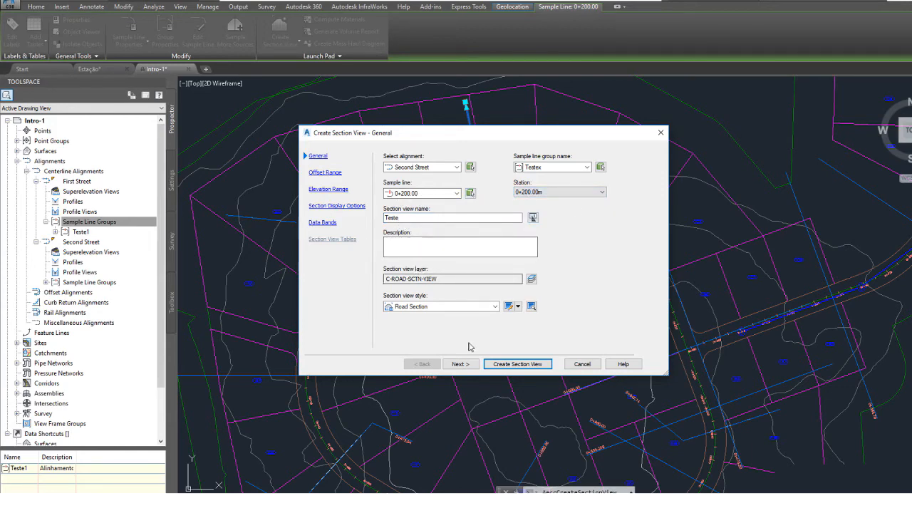
pyautogui.click(517, 364)
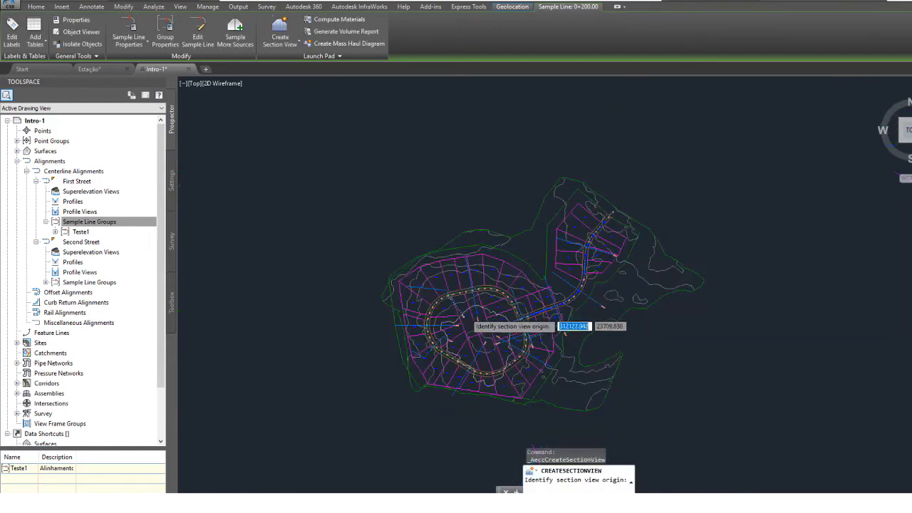
pyautogui.scroll(2, 613, 262)
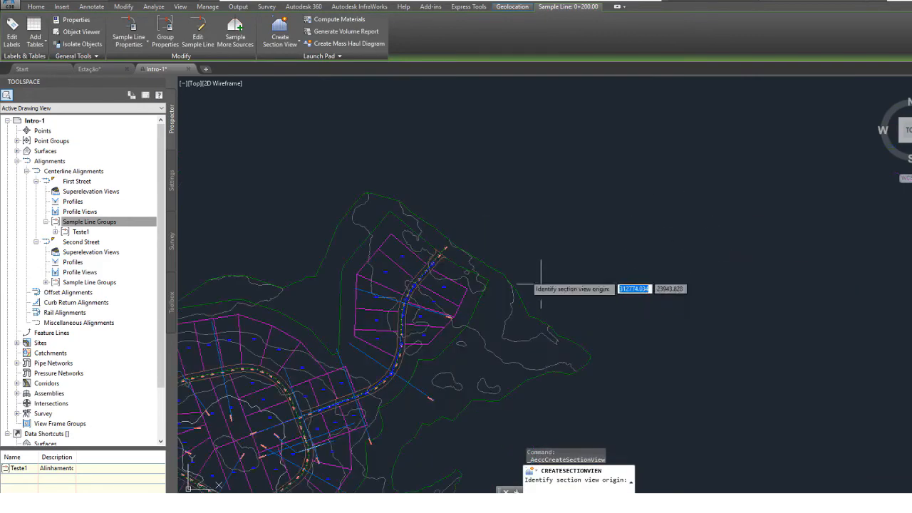
pyautogui.scroll(-2, 542, 286)
pyautogui.moveTo(575, 338)
pyautogui.mouseDown(button='middle')
pyautogui.moveTo(489, 321)
pyautogui.moveTo(356, 326)
pyautogui.mouseUp(button='middle')
pyautogui.moveTo(293, 322)
pyautogui.mouseDown(button='middle')
pyautogui.moveTo(490, 357)
pyautogui.moveTo(461, 277)
pyautogui.mouseUp(button='middle')
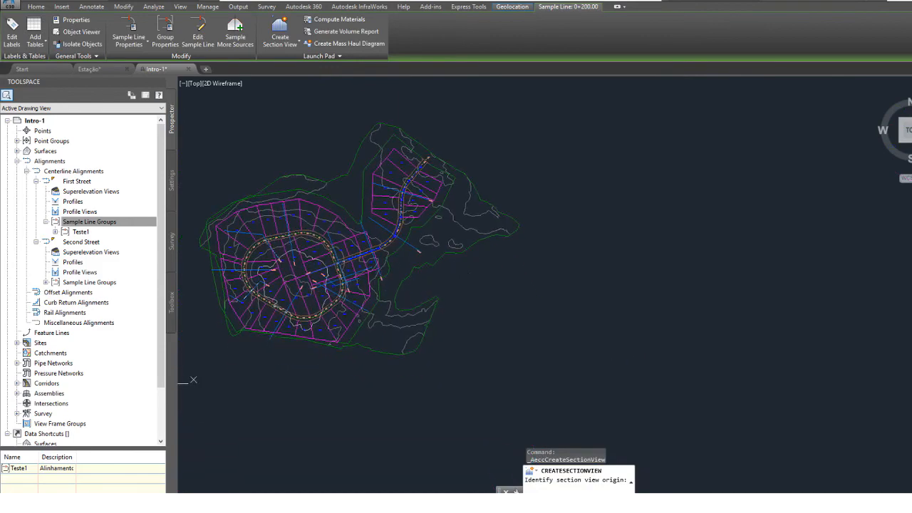
pyautogui.click(557, 354)
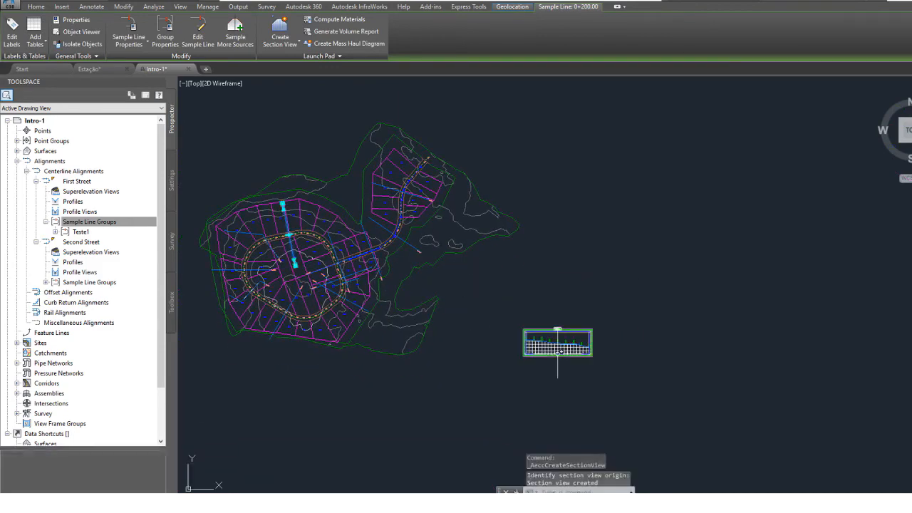
pyautogui.scroll(4, 552, 355)
pyautogui.scroll(-2, 551, 357)
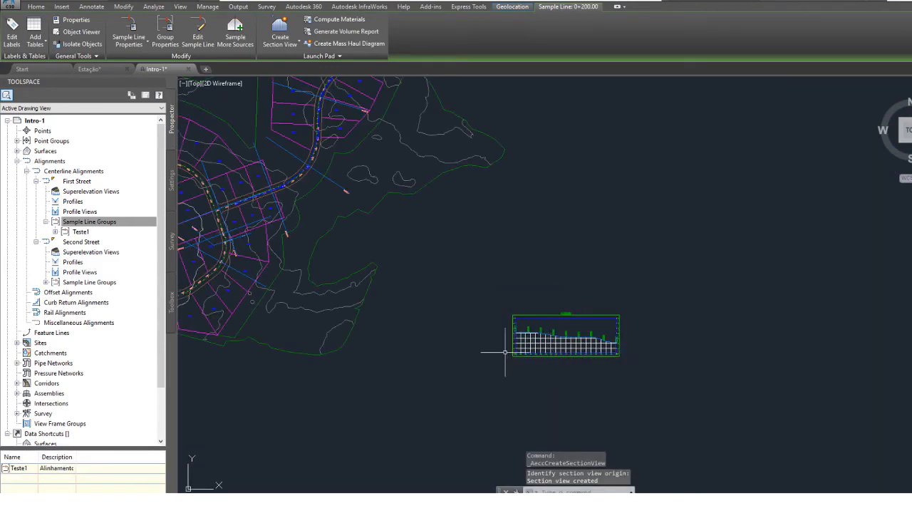
pyautogui.moveTo(495, 311); pyautogui.dragTo(592, 319, button='middle')
pyautogui.moveTo(503, 294); pyautogui.dragTo(549, 320, button='middle')
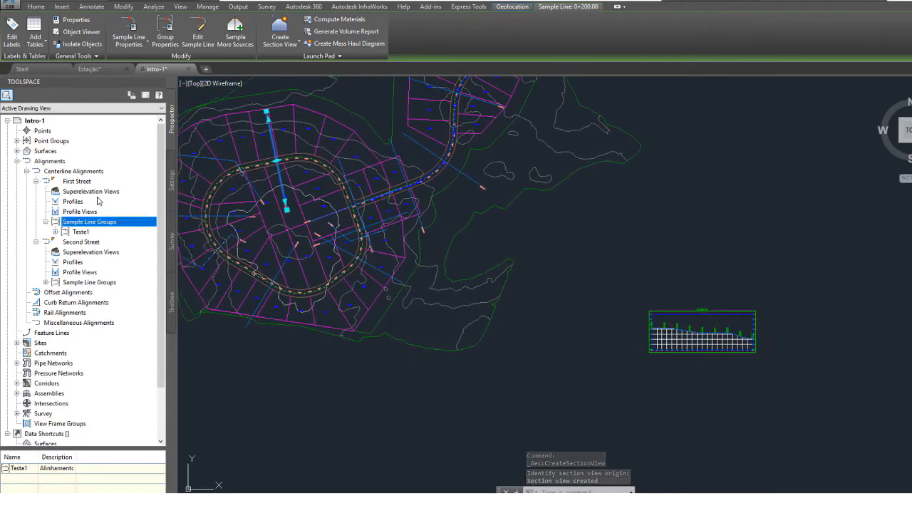
pyautogui.scroll(4, 291, 260)
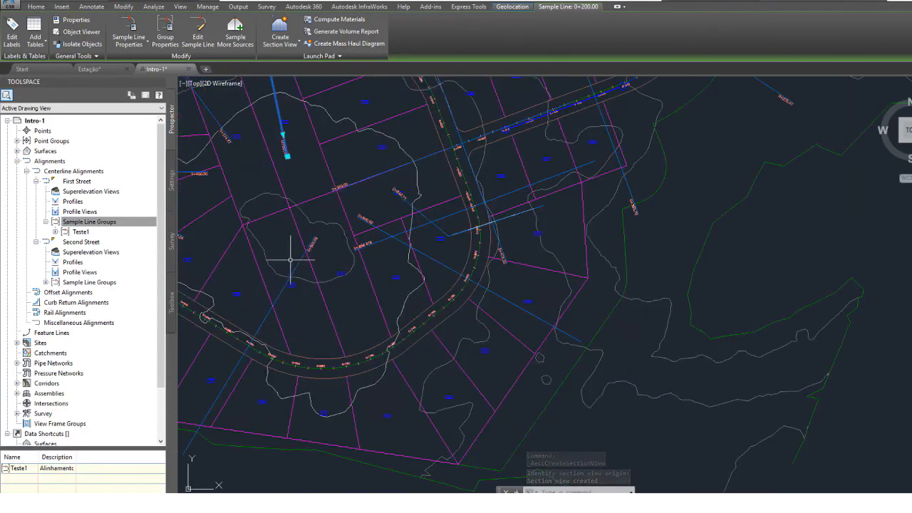
pyautogui.click(257, 332)
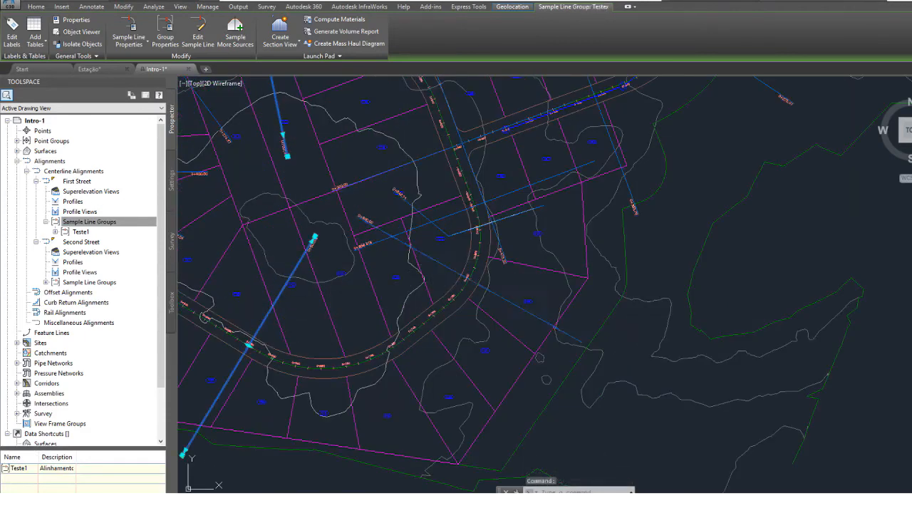
pyautogui.click(441, 263)
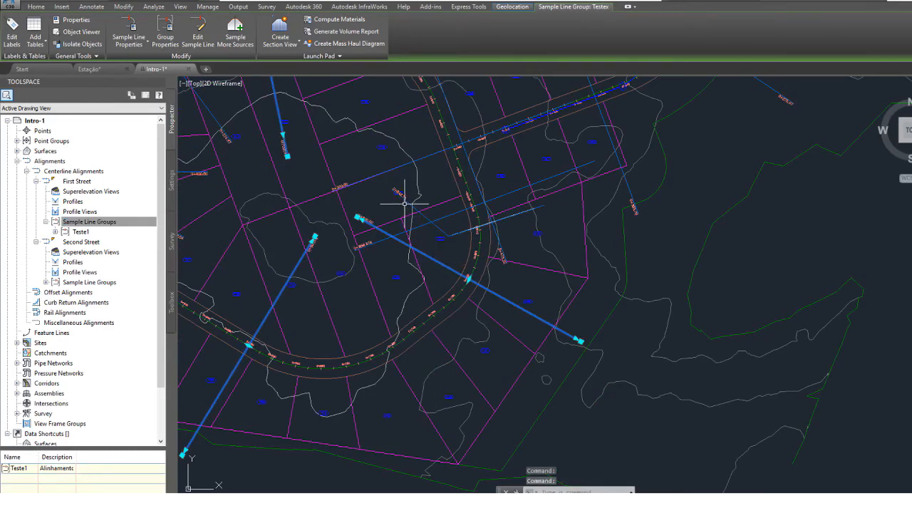
pyautogui.press('Escape')
# Select the three polyline-based sample lines on the east, northwest and southwest of the Second Street loop and start a single section view.
pyautogui.click(442, 230)
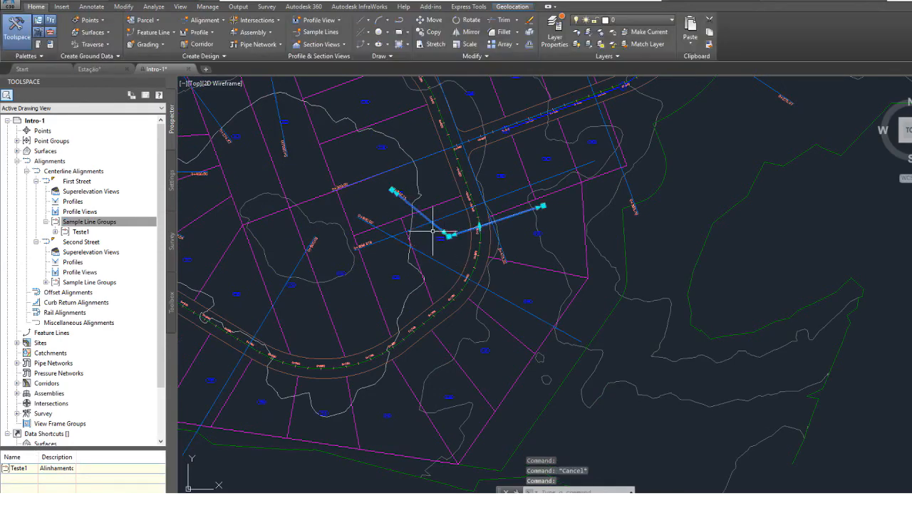
pyautogui.scroll(-3, 306, 317)
pyautogui.moveTo(314, 335); pyautogui.dragTo(450, 324, button='middle')
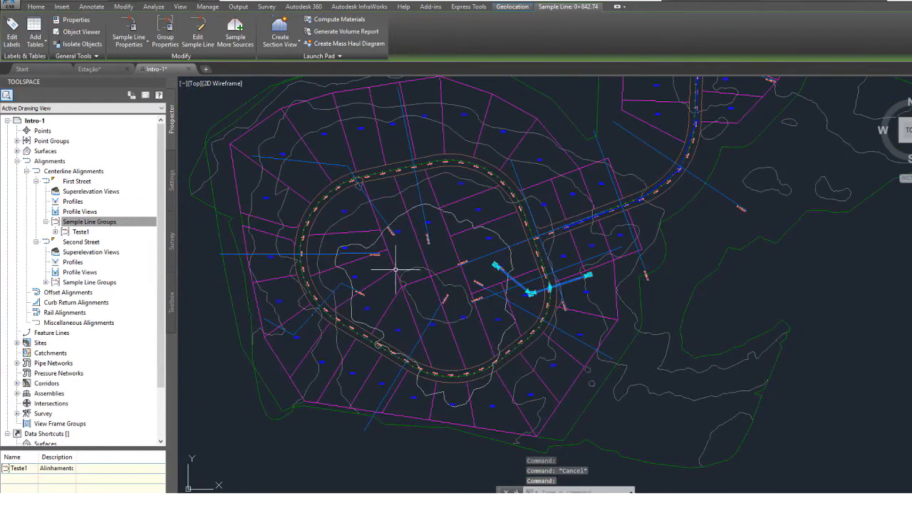
pyautogui.click(337, 163)
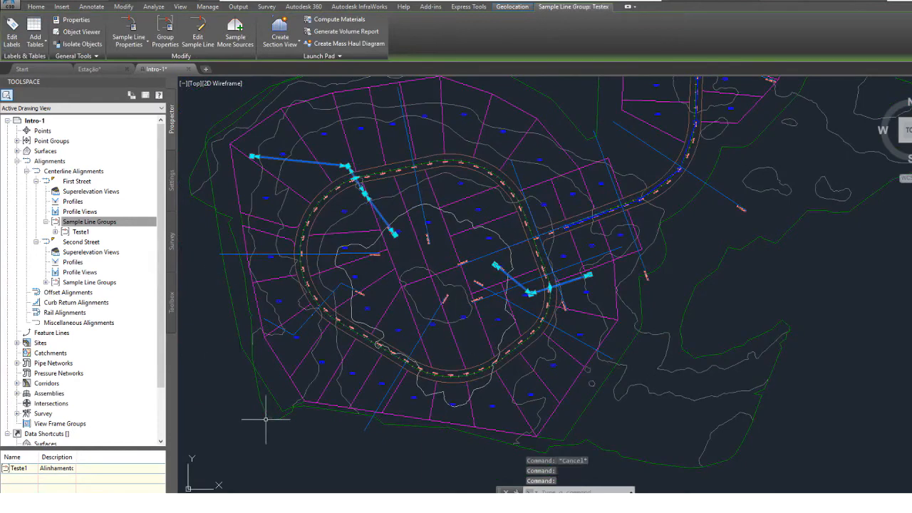
pyautogui.click(306, 320)
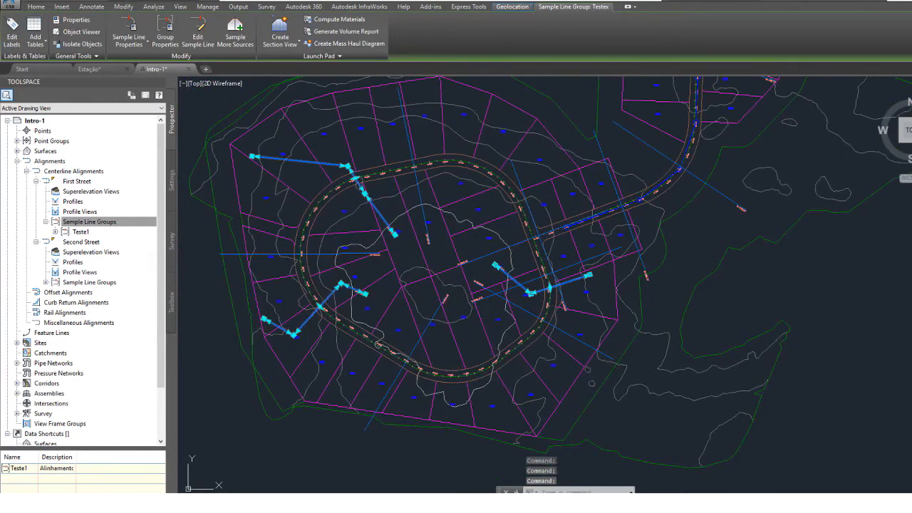
pyautogui.click(280, 43)
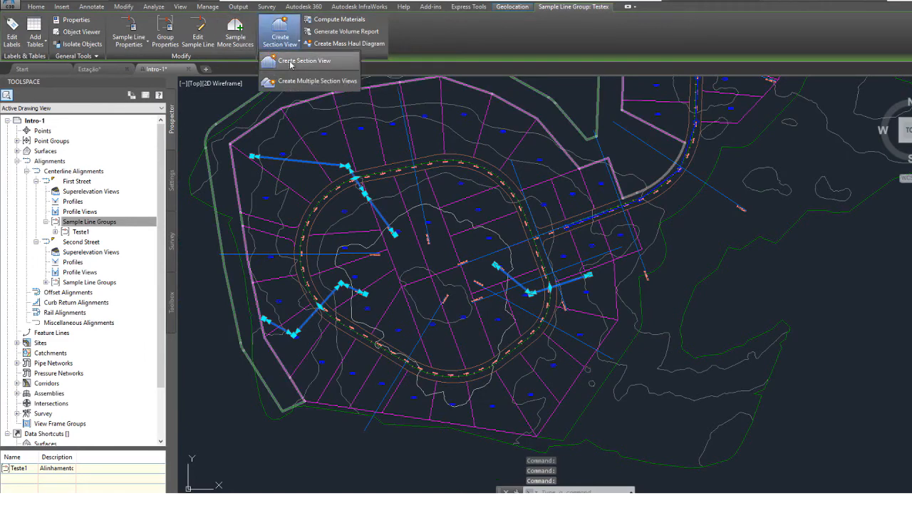
pyautogui.click(290, 62)
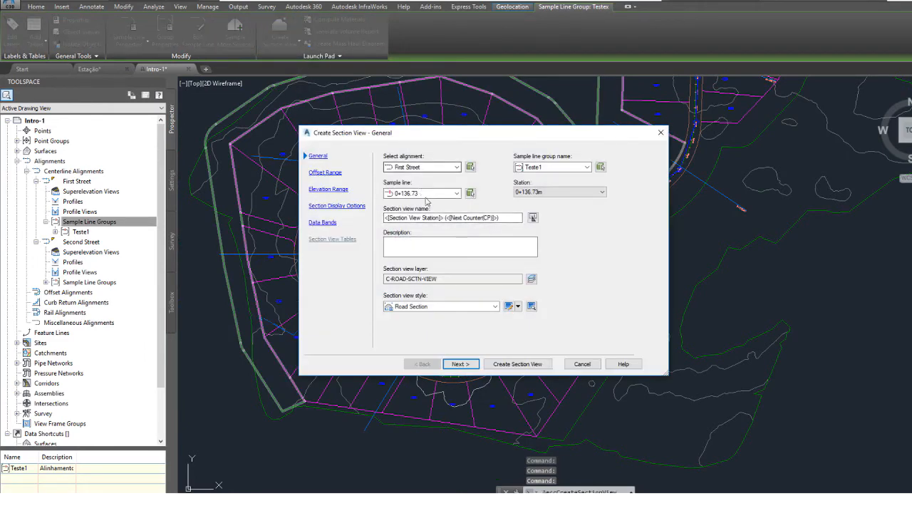
# Name the section view Polilinhas and create it for the First Street sample line 0+136.73, placing it northeast of the first section view.
pyautogui.click(486, 218)
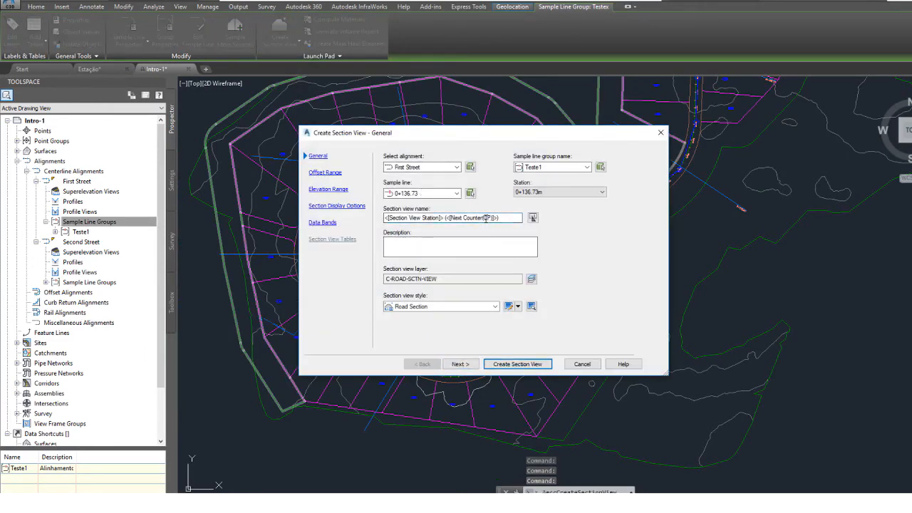
pyautogui.doubleClick(486, 218)
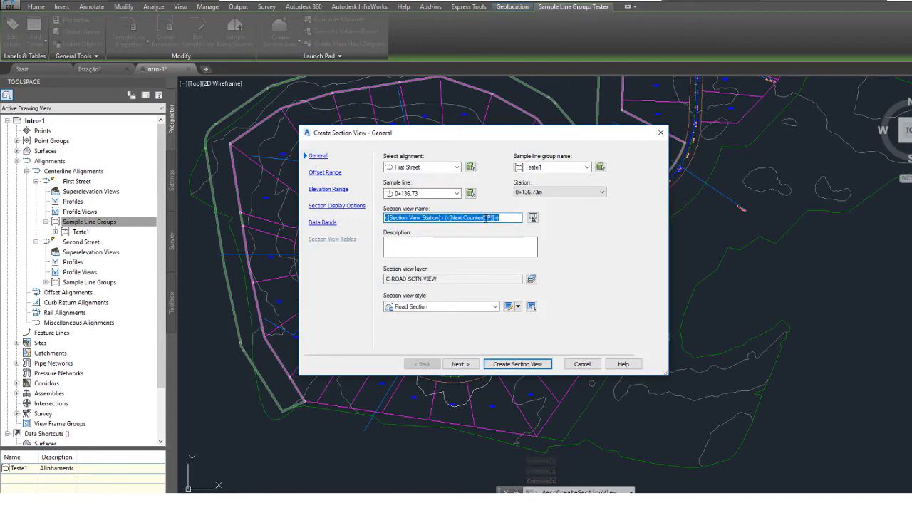
pyautogui.write('Polilinhas')
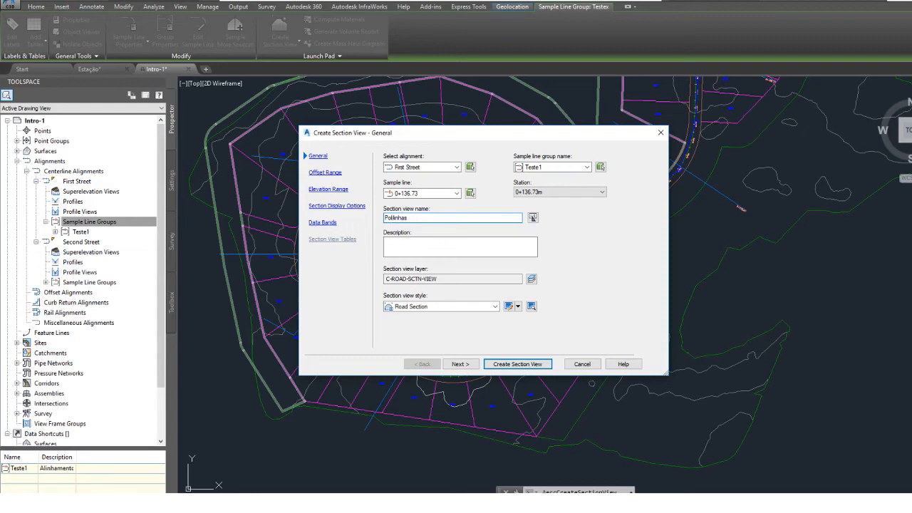
pyautogui.click(519, 368)
pyautogui.scroll(-4, 500, 307)
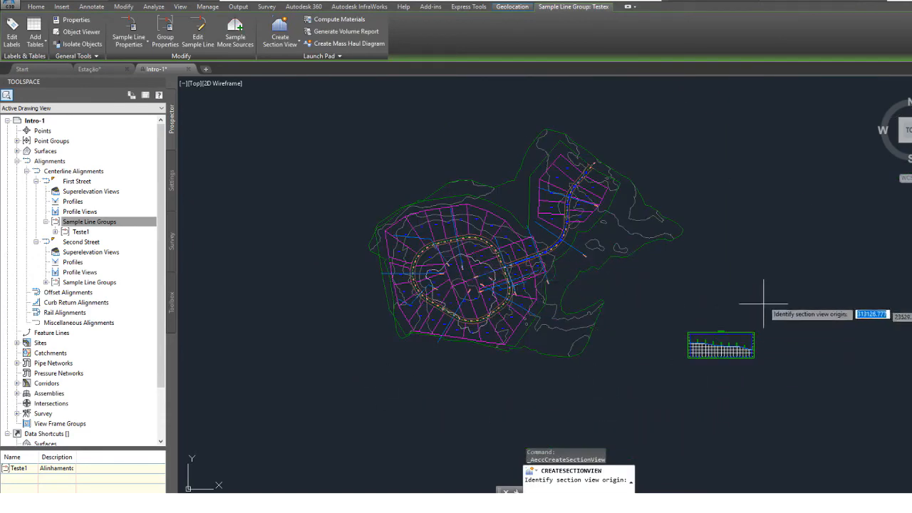
pyautogui.click(764, 260)
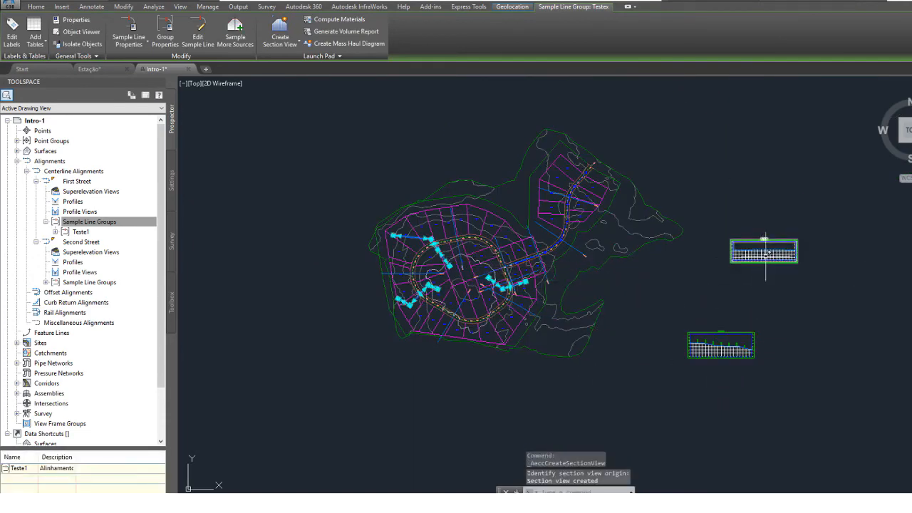
# Select the ground line in the new section view and examine its shape against the elevation and offset grid.
pyautogui.scroll(5, 763, 242)
pyautogui.moveTo(761, 233); pyautogui.dragTo(542, 235, button='middle')
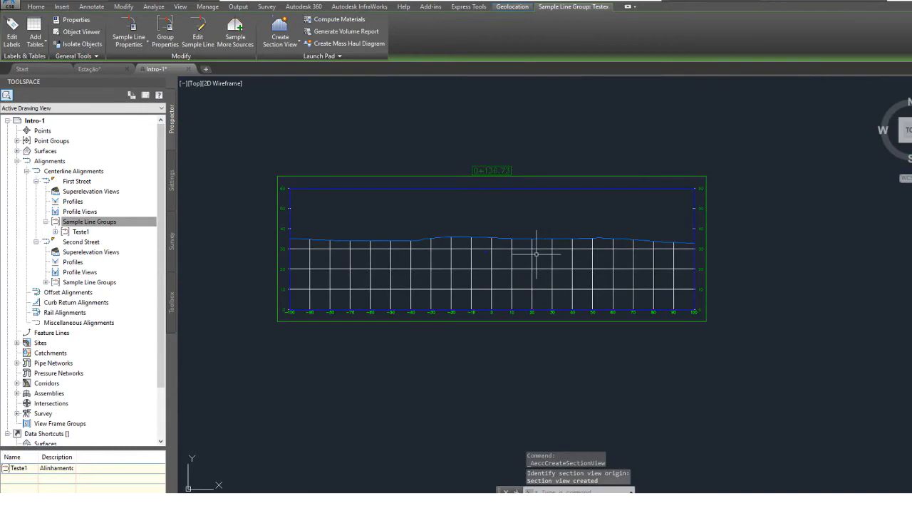
pyautogui.scroll(-3, 541, 256)
pyautogui.moveTo(412, 267)
pyautogui.mouseDown(button='middle')
pyautogui.moveTo(563, 226)
pyautogui.moveTo(713, 240)
pyautogui.moveTo(411, 246)
pyautogui.mouseUp(button='middle')
pyautogui.click(592, 273)
pyautogui.press('Escape')
pyautogui.scroll(7, 439, 234)
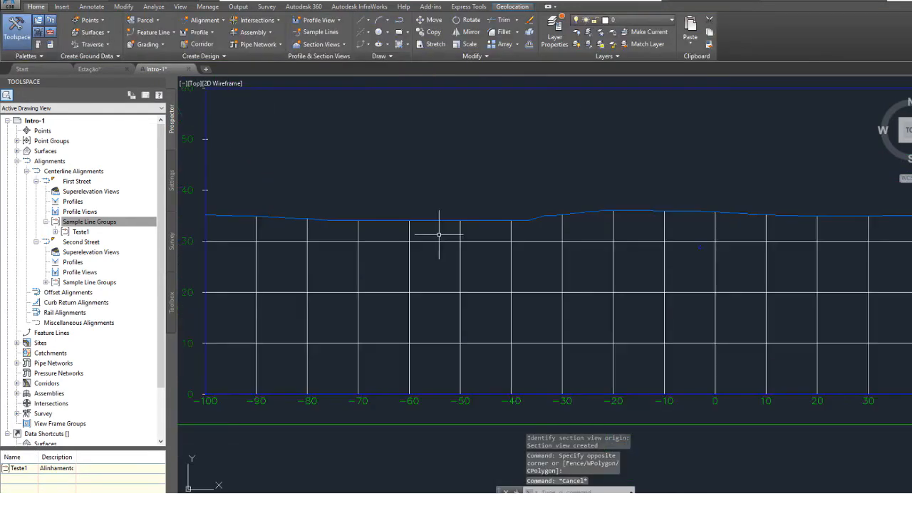
pyautogui.click(467, 219)
pyautogui.scroll(-4, 449, 218)
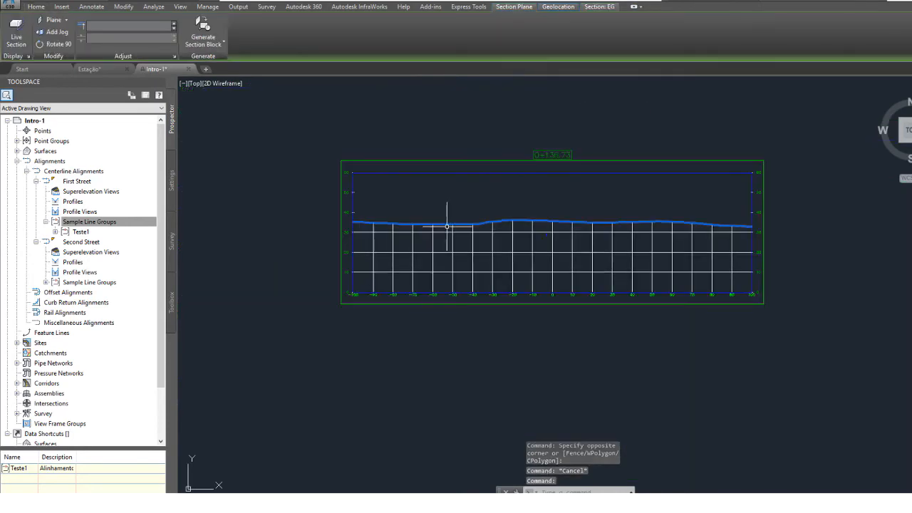
pyautogui.scroll(2, 645, 258)
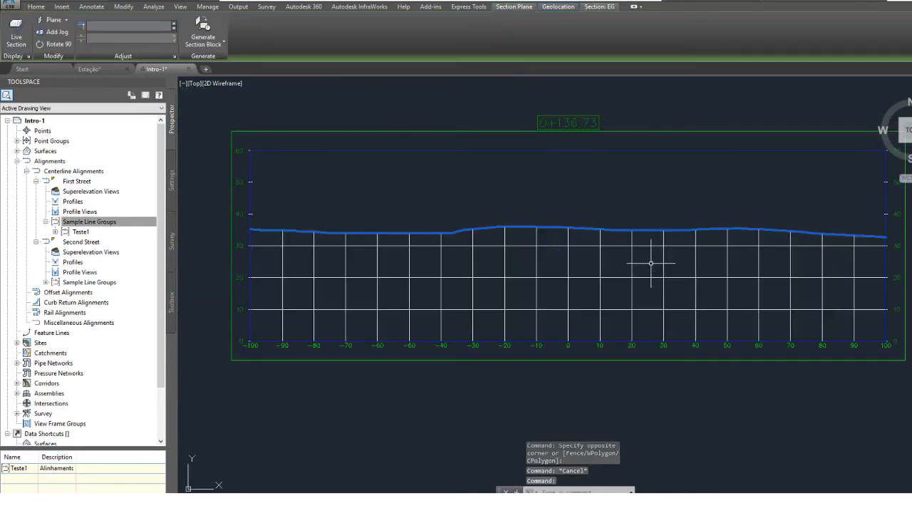
pyautogui.scroll(8, 560, 226)
pyautogui.scroll(-7, 560, 226)
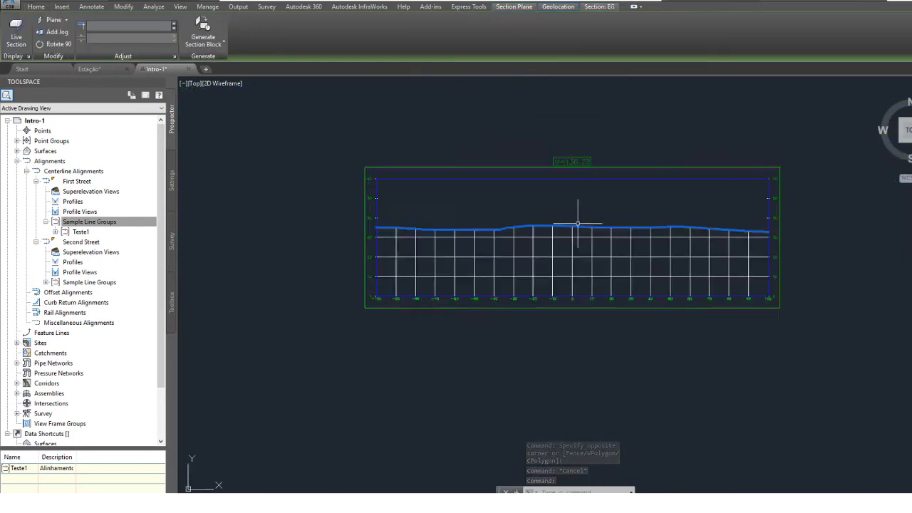
pyautogui.scroll(5, 563, 225)
pyautogui.scroll(-3, 499, 258)
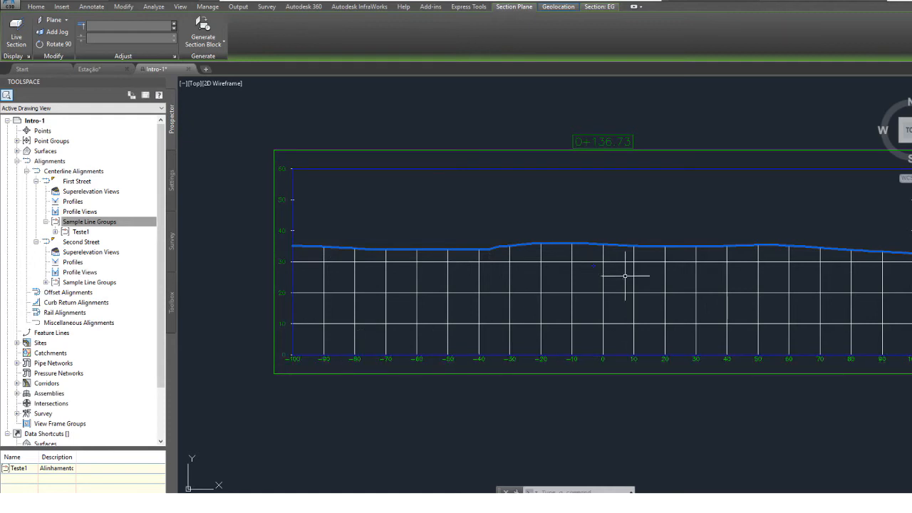
pyautogui.scroll(1, 597, 284)
pyautogui.scroll(-1, 595, 286)
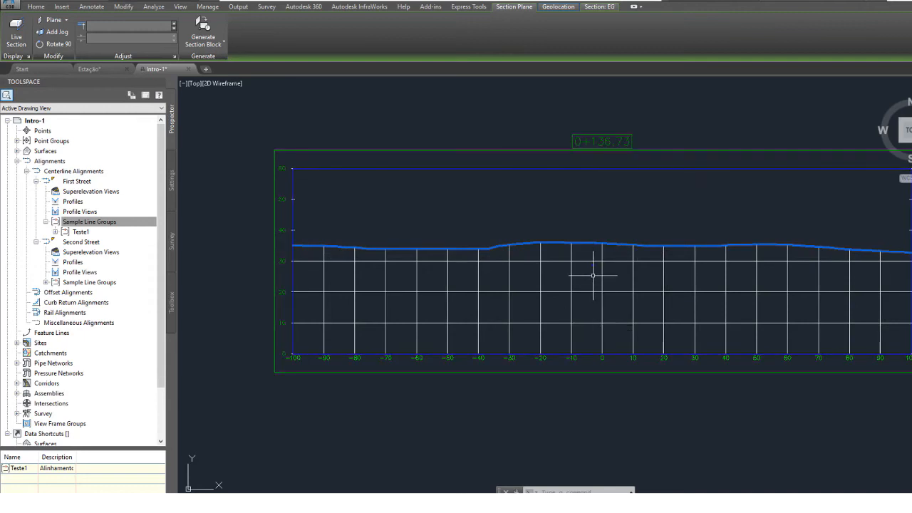
pyautogui.moveTo(592, 273); pyautogui.dragTo(539, 268, button='middle')
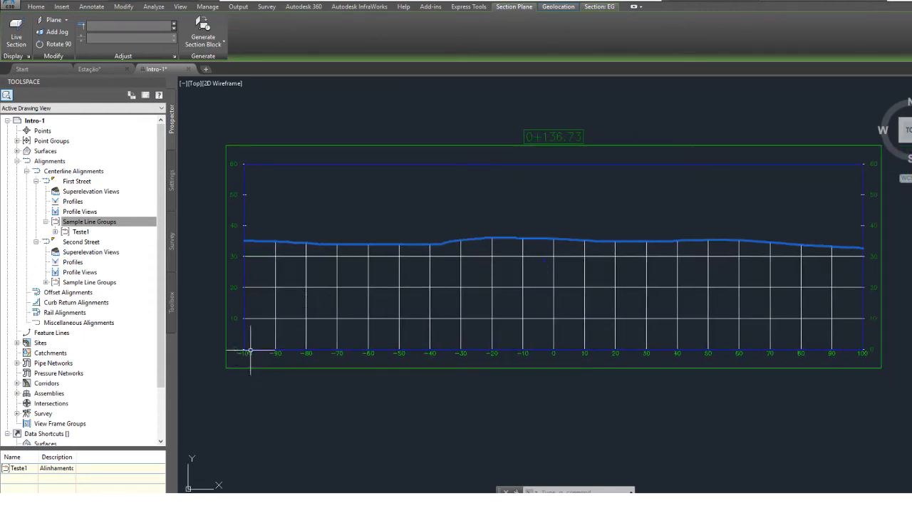
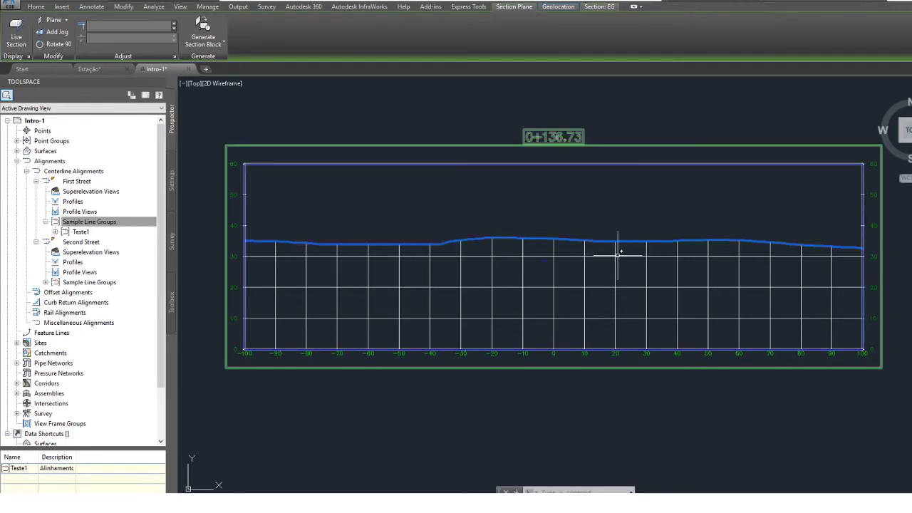
# Examine the 0+136.73 section view's ground line and compare it with the sample lines on the site plan.
pyautogui.moveTo(617, 255)
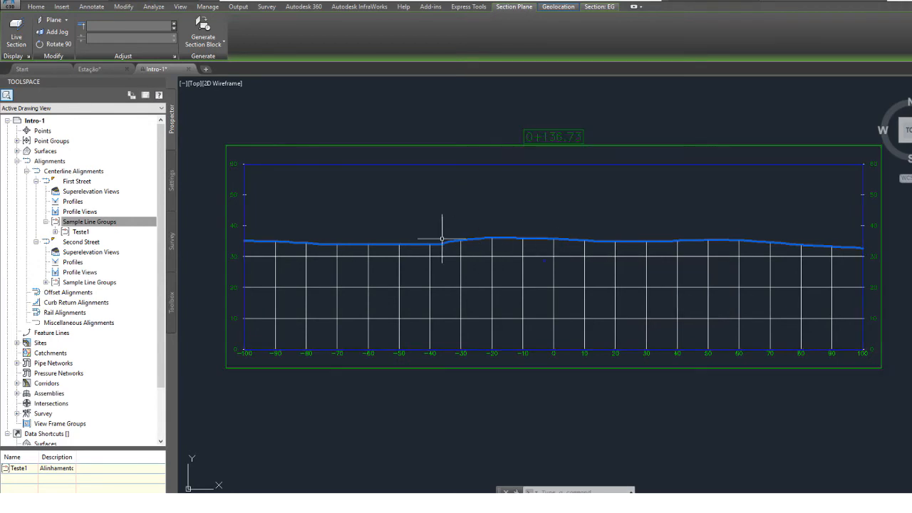
pyautogui.scroll(-5, 369, 322)
pyautogui.scroll(-3, 299, 321)
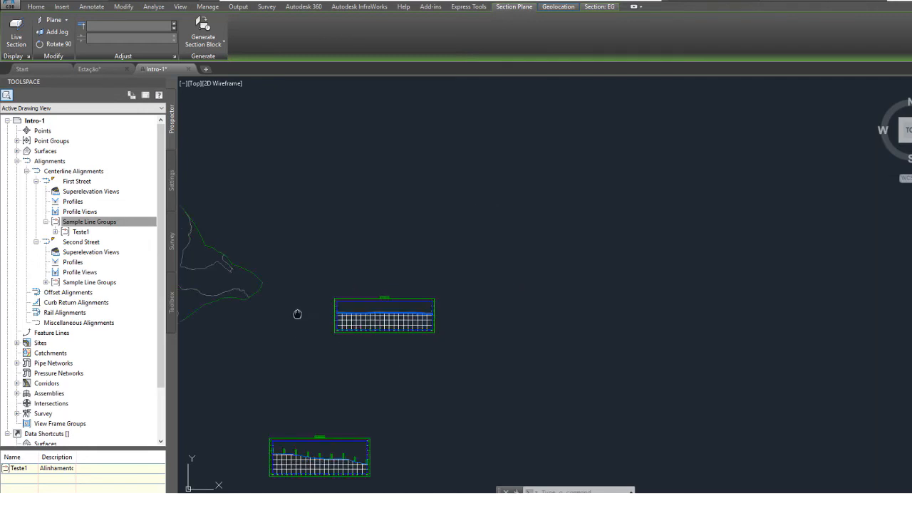
pyautogui.moveTo(299, 320); pyautogui.dragTo(550, 271, button='middle')
pyautogui.scroll(6, 519, 259)
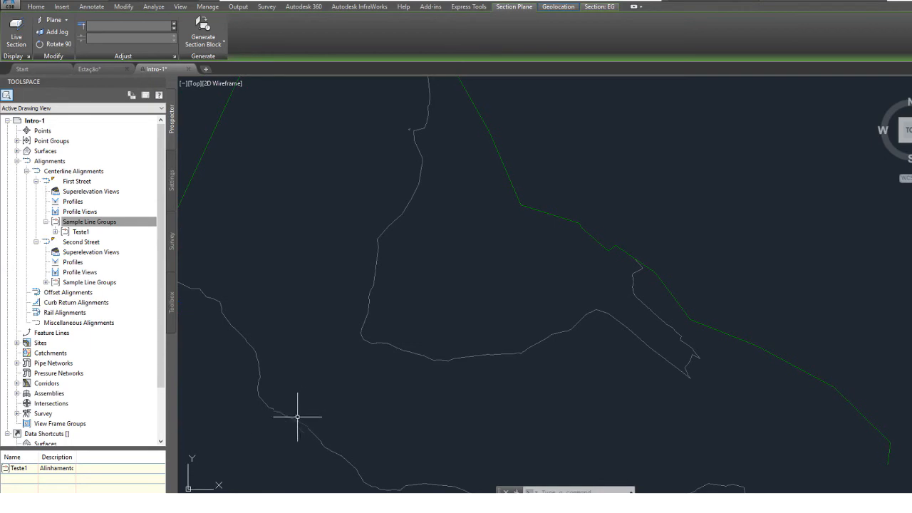
pyautogui.scroll(-5, 434, 406)
pyautogui.moveTo(716, 333); pyautogui.dragTo(533, 173, button='middle')
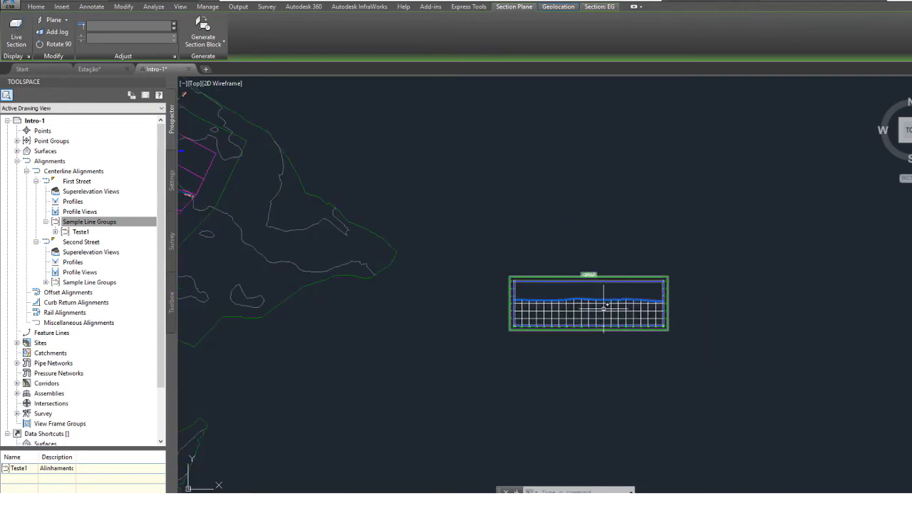
pyautogui.scroll(6, 603, 308)
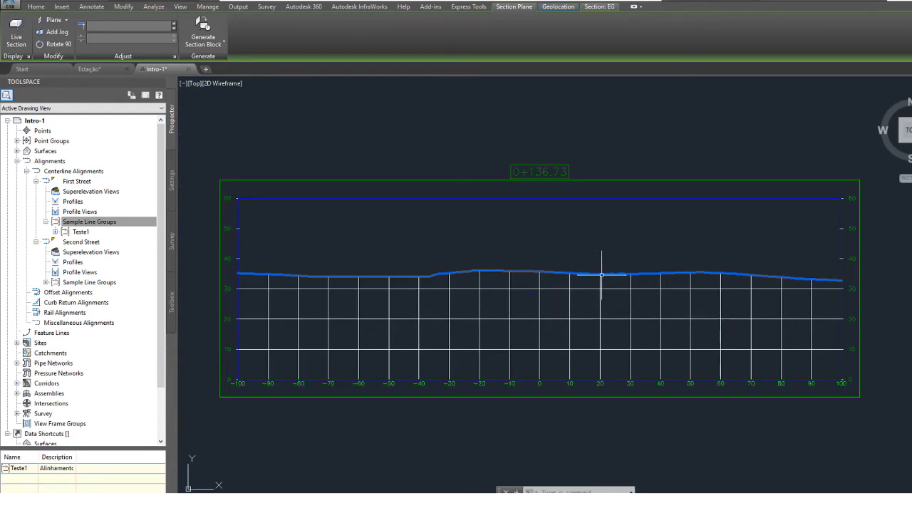
pyautogui.scroll(-4, 625, 291)
pyautogui.scroll(-2, 575, 302)
pyautogui.moveTo(225, 338); pyautogui.dragTo(478, 325, button='middle')
pyautogui.moveTo(298, 347); pyautogui.dragTo(593, 305, button='middle')
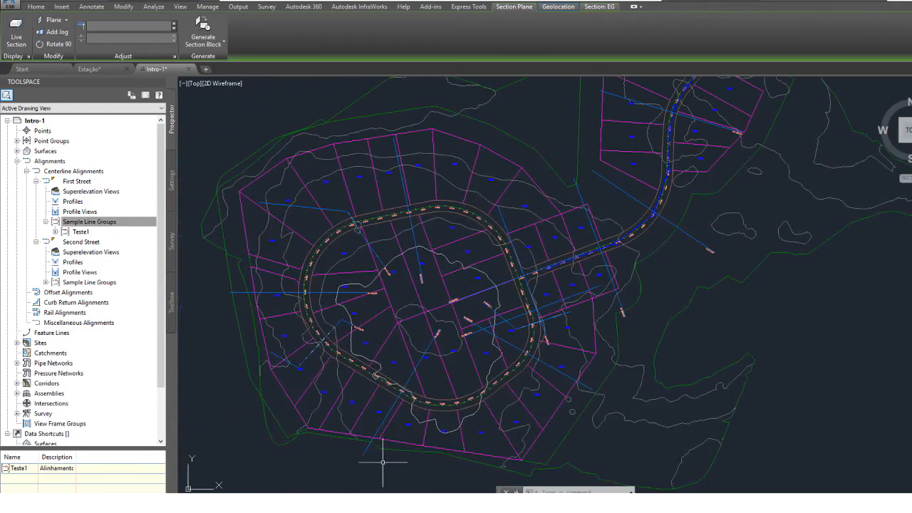
pyautogui.scroll(5, 464, 325)
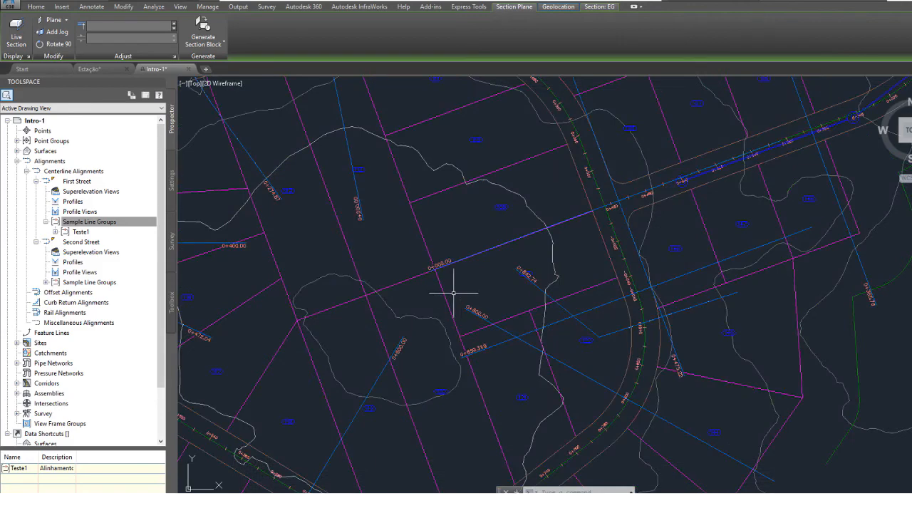
pyautogui.press('Escape')
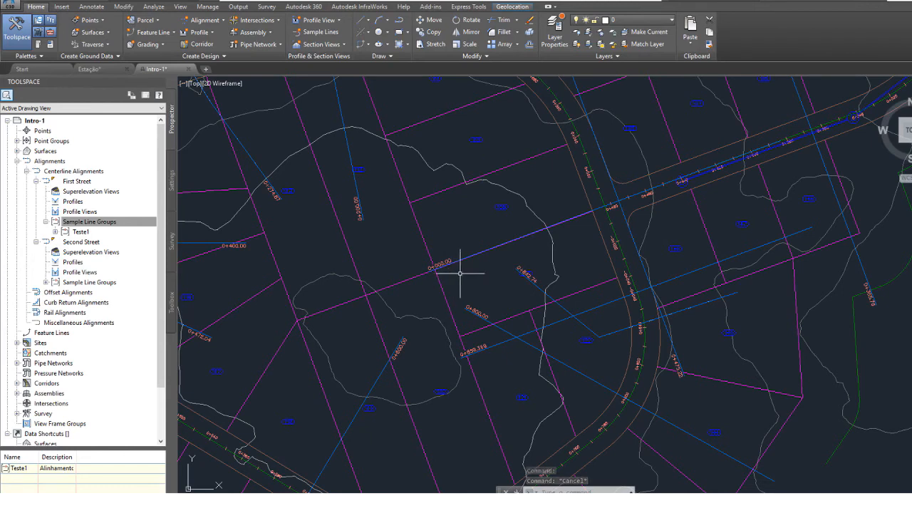
# Start a single section view for the First Street alignment and name it TesteXX1.
pyautogui.click(329, 44)
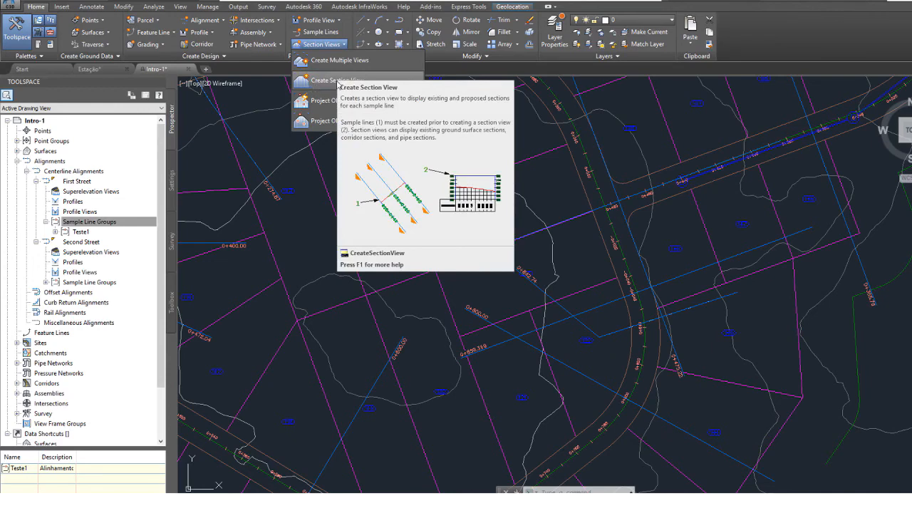
pyautogui.click(341, 84)
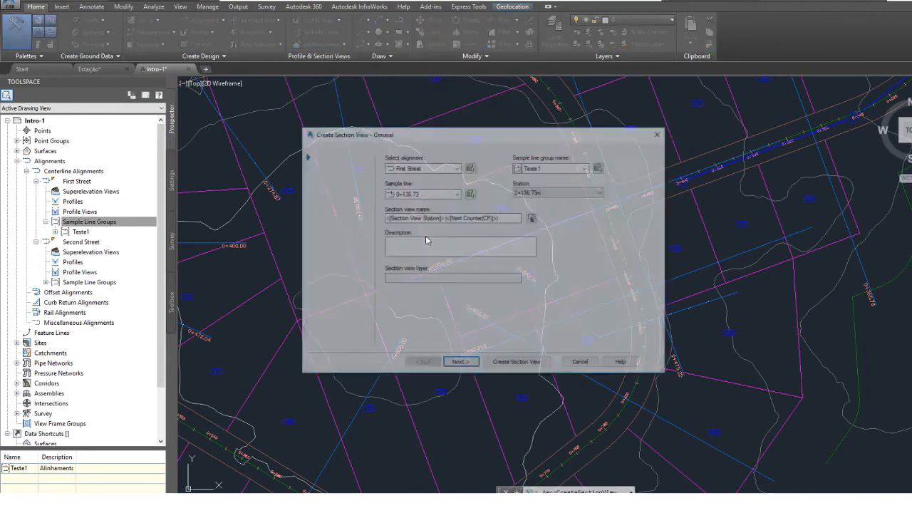
pyautogui.moveTo(520, 140); pyautogui.dragTo(379, 131)
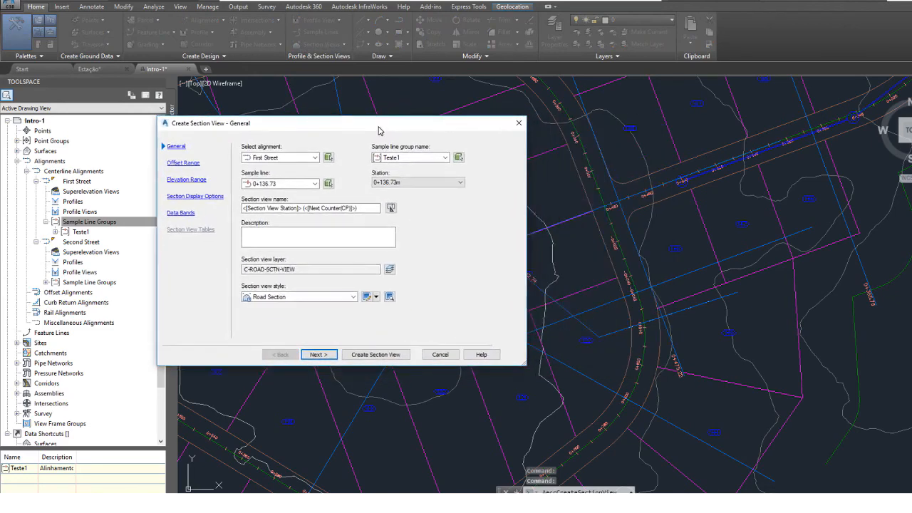
pyautogui.click(366, 208)
pyautogui.moveTo(366, 207); pyautogui.dragTo(67, 170)
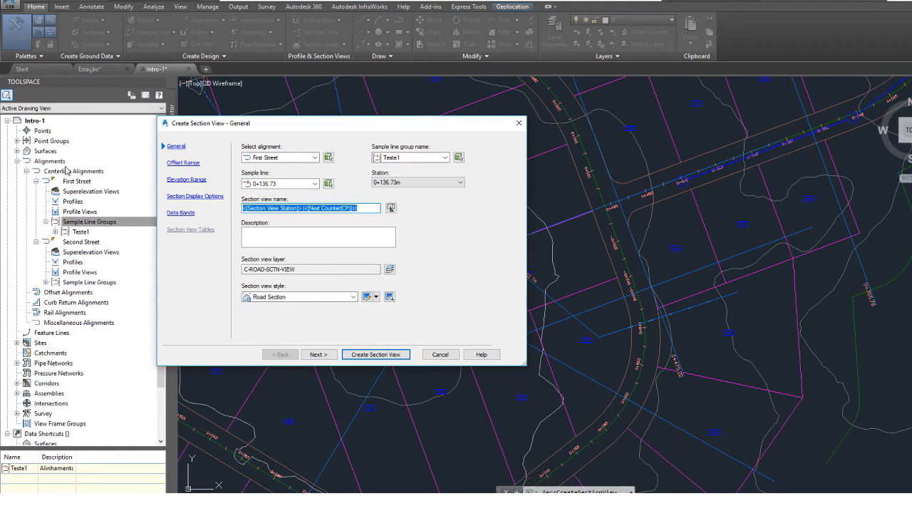
pyautogui.write('TesteXX1')
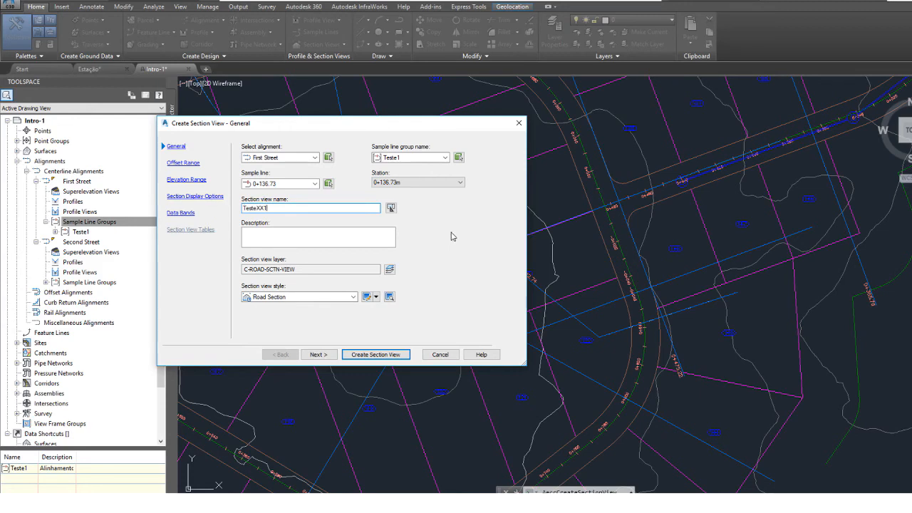
# Use sample line group Teste1 at station 0+365.79m and create the section view just east of the southern existing section view.
pyautogui.click(444, 158)
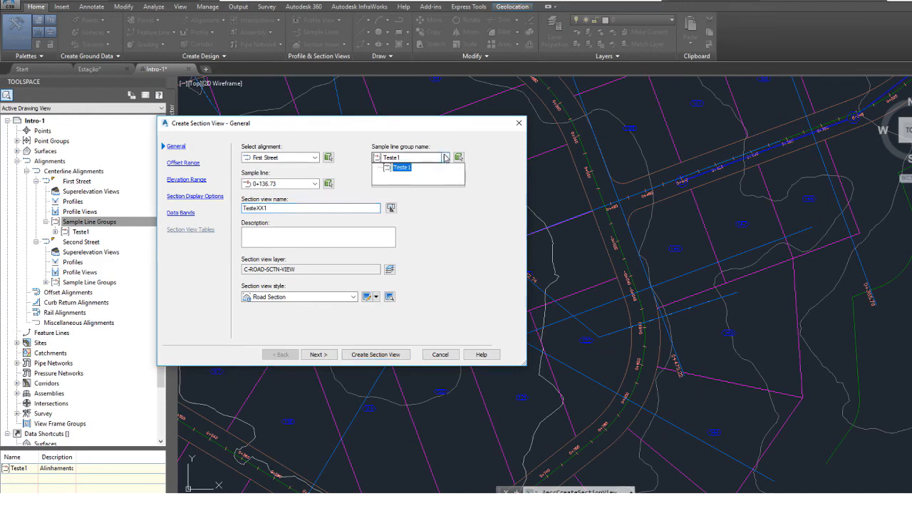
pyautogui.click(403, 168)
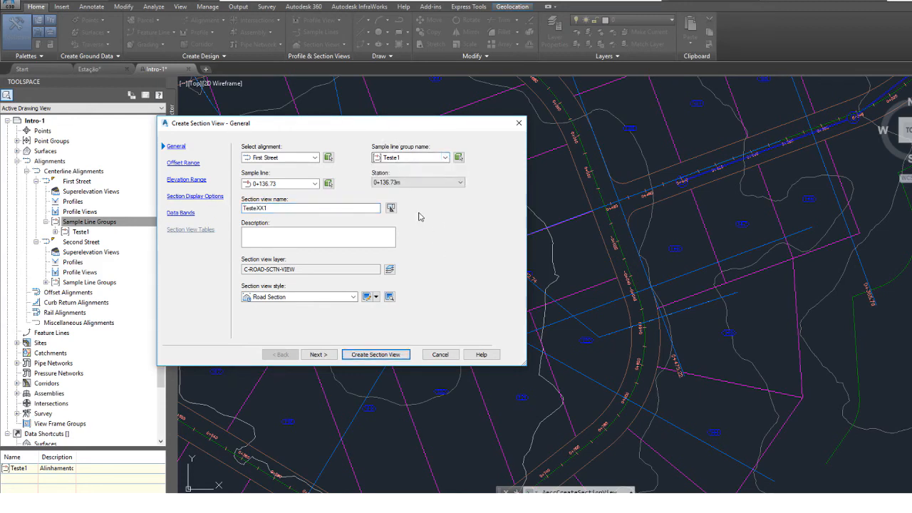
pyautogui.click(417, 183)
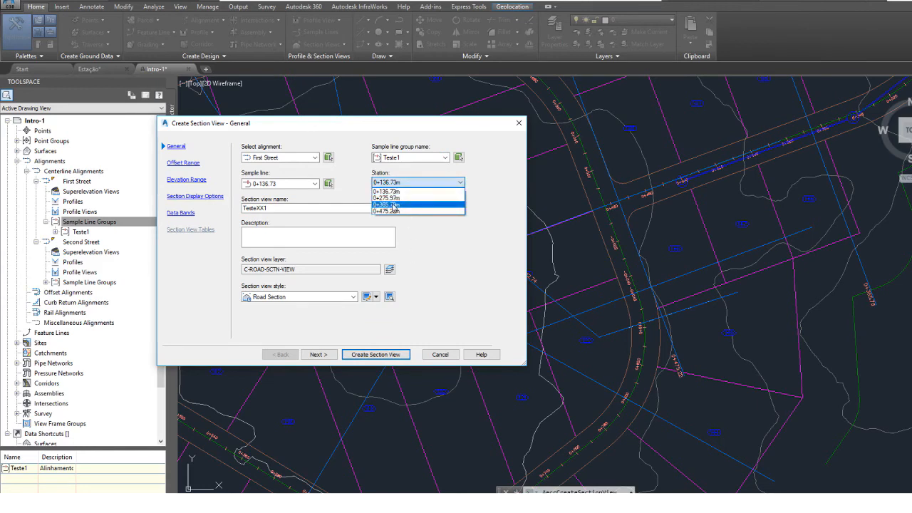
pyautogui.click(394, 205)
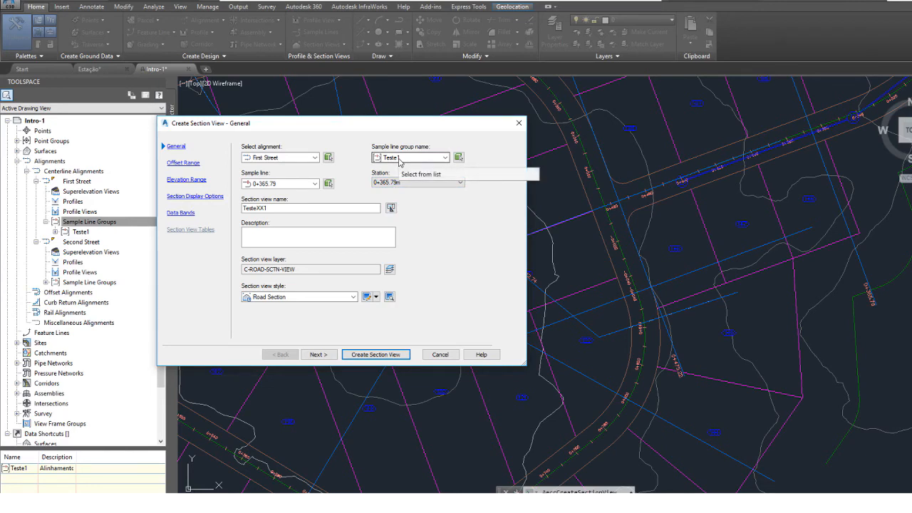
pyautogui.click(281, 246)
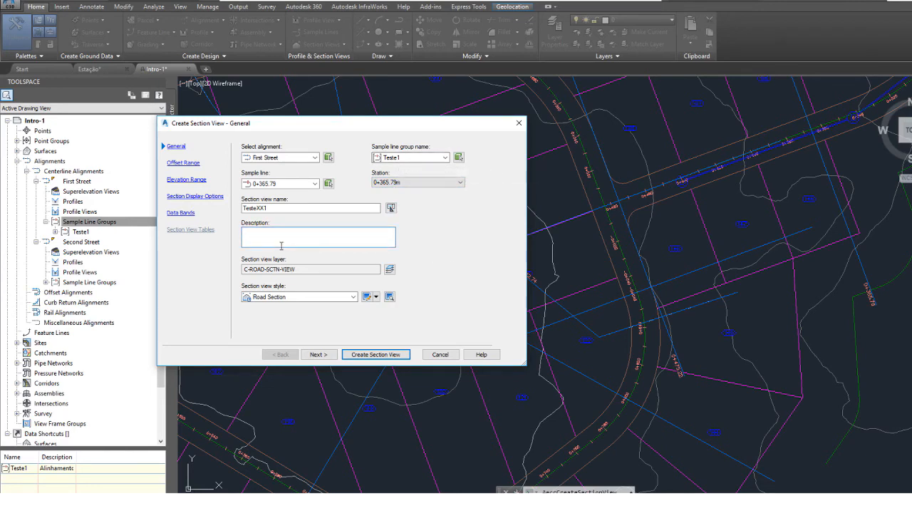
pyautogui.click(376, 354)
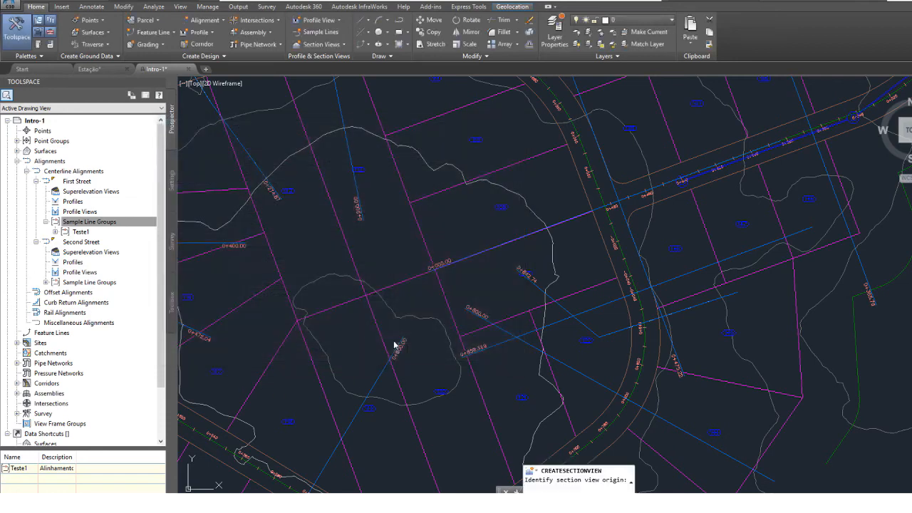
pyautogui.scroll(-5, 391, 330)
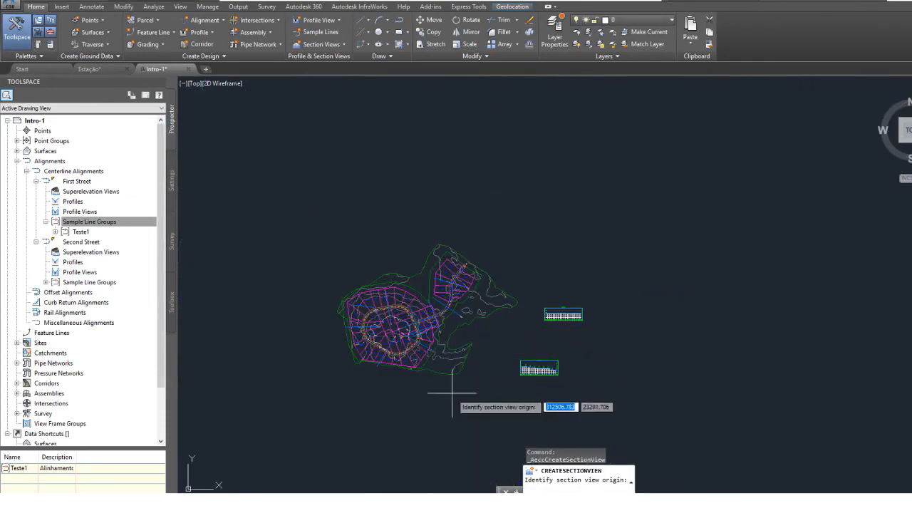
pyautogui.click(579, 362)
pyautogui.scroll(8, 573, 368)
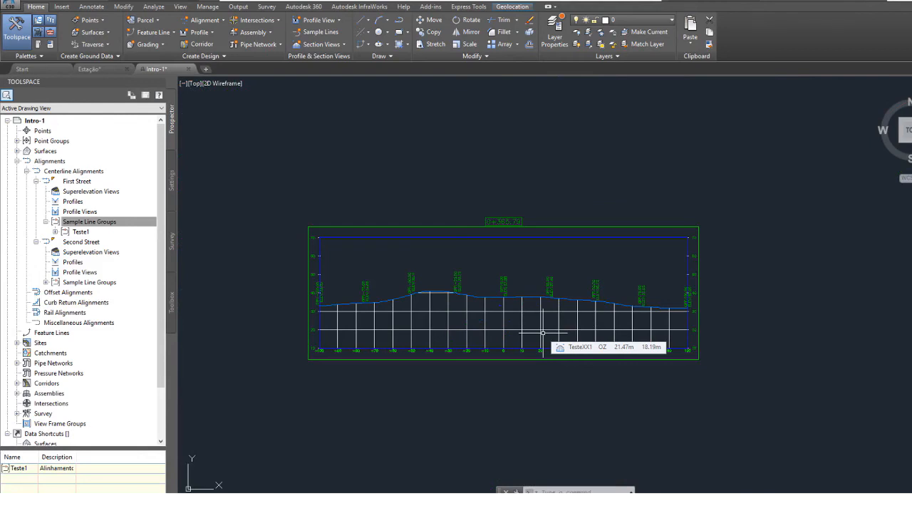
# Start multiple section views, check Second Street's sample line group, and set the alignment to First Street with sample line group Teste1.
pyautogui.click(339, 44)
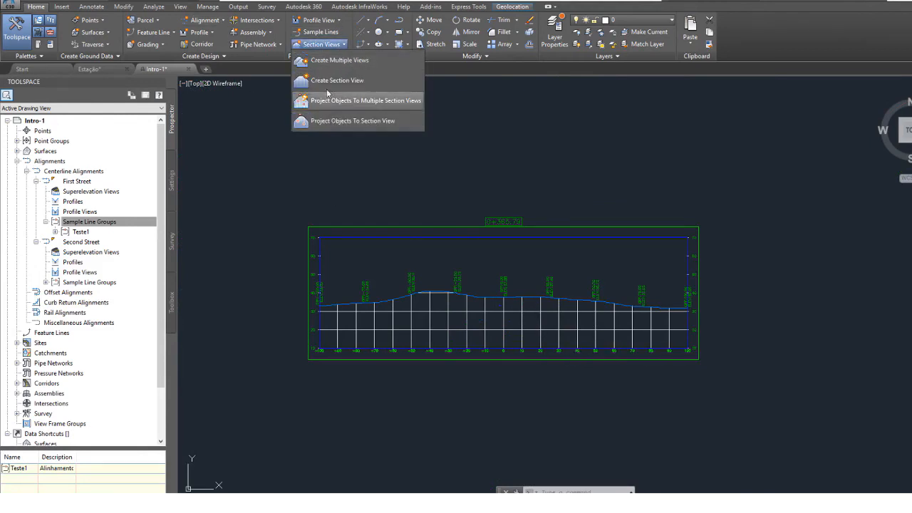
pyautogui.click(347, 62)
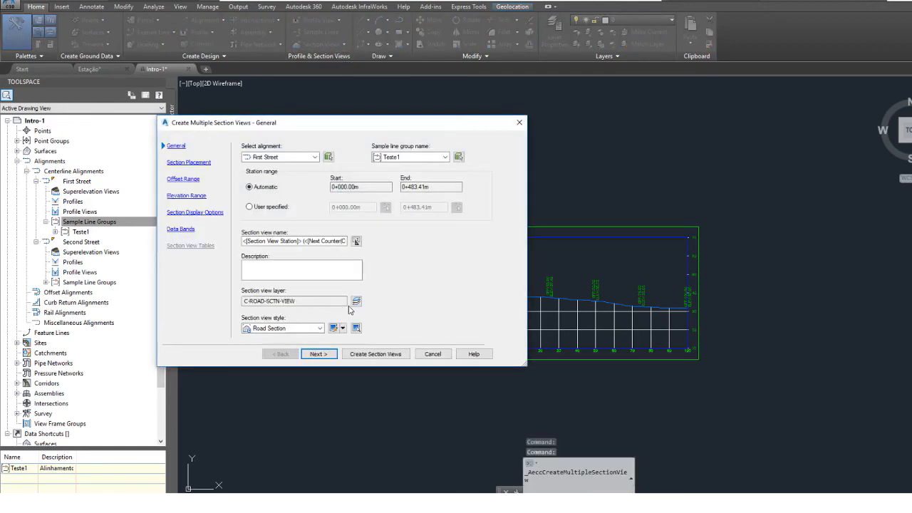
pyautogui.click(314, 157)
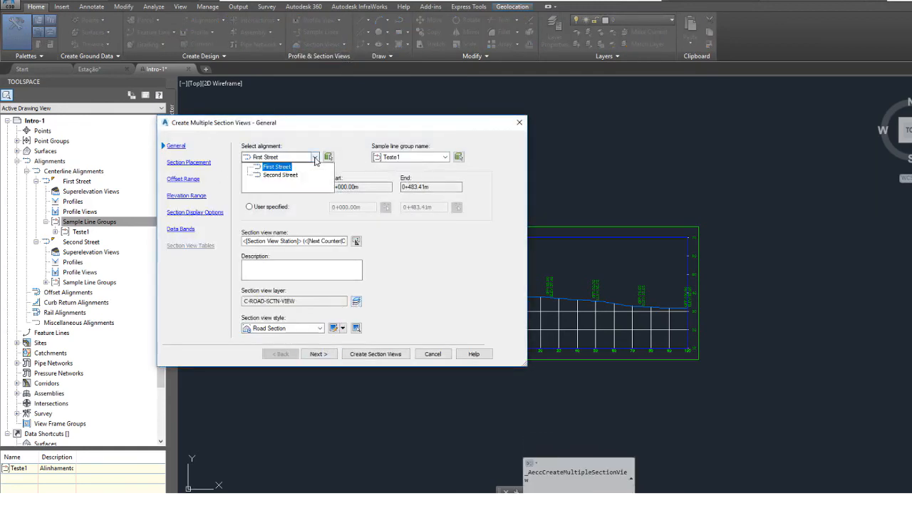
pyautogui.click(281, 175)
pyautogui.click(444, 157)
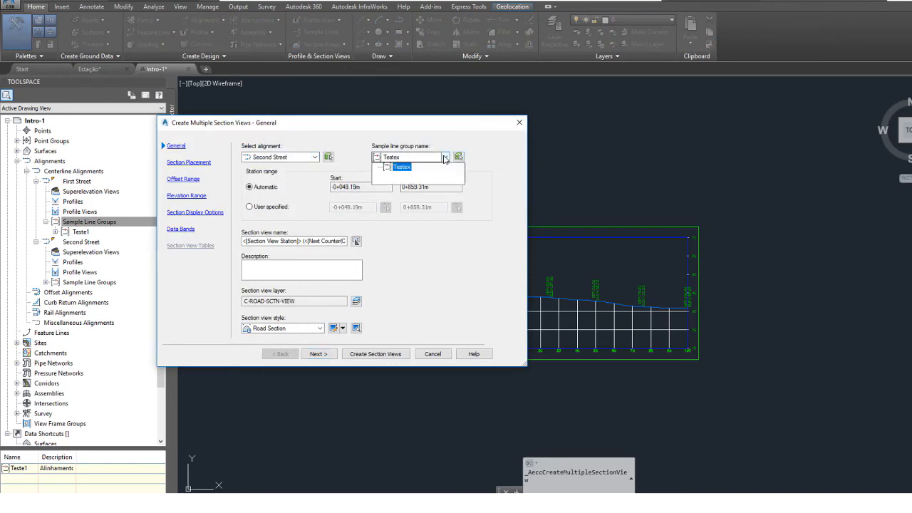
pyautogui.click(315, 157)
pyautogui.click(282, 166)
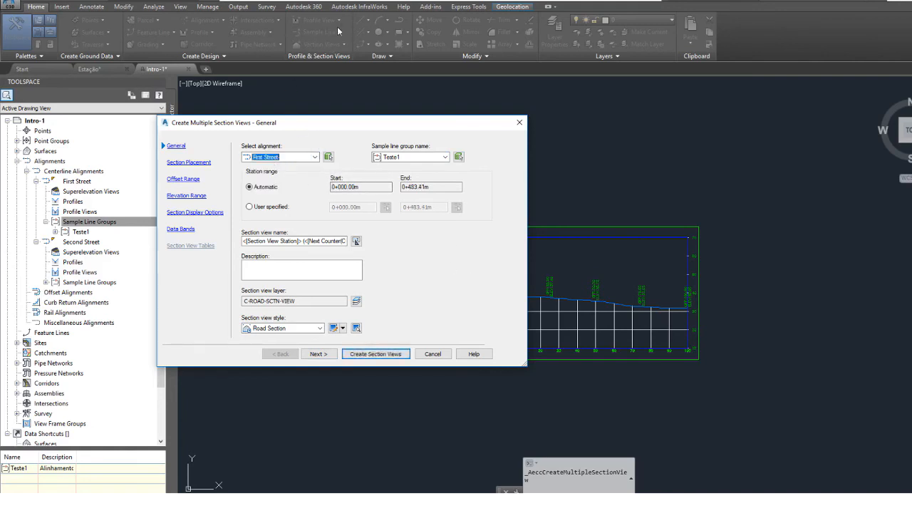
pyautogui.click(444, 157)
pyautogui.click(411, 173)
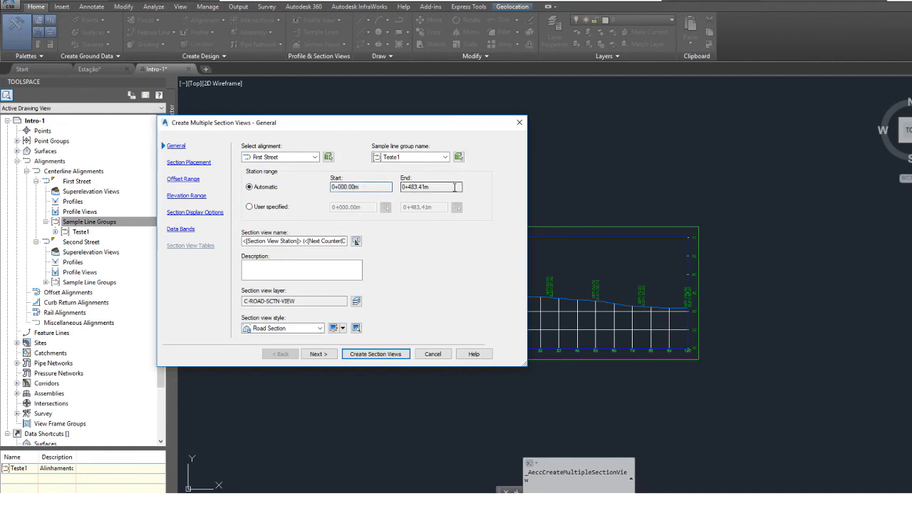
# Set the station range to automatic and name the section views Todas as sample lines.
pyautogui.moveTo(451, 187); pyautogui.dragTo(402, 186)
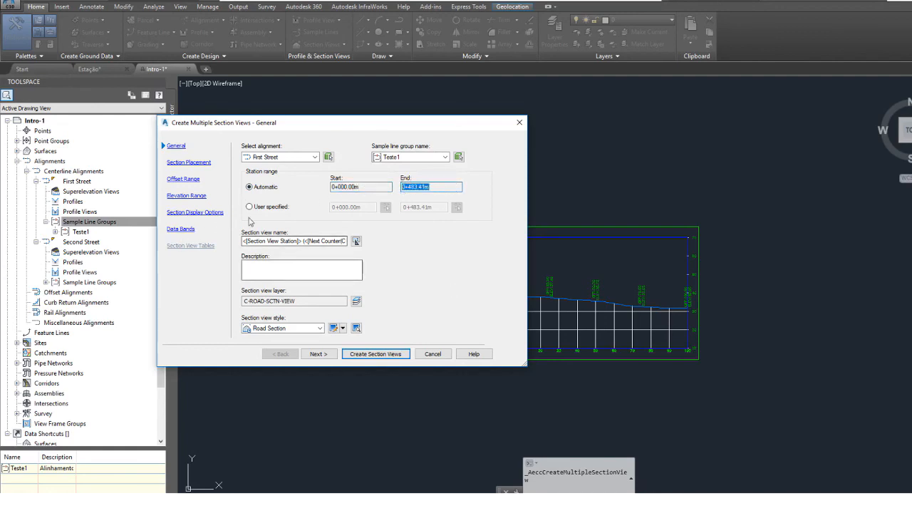
pyautogui.click(249, 207)
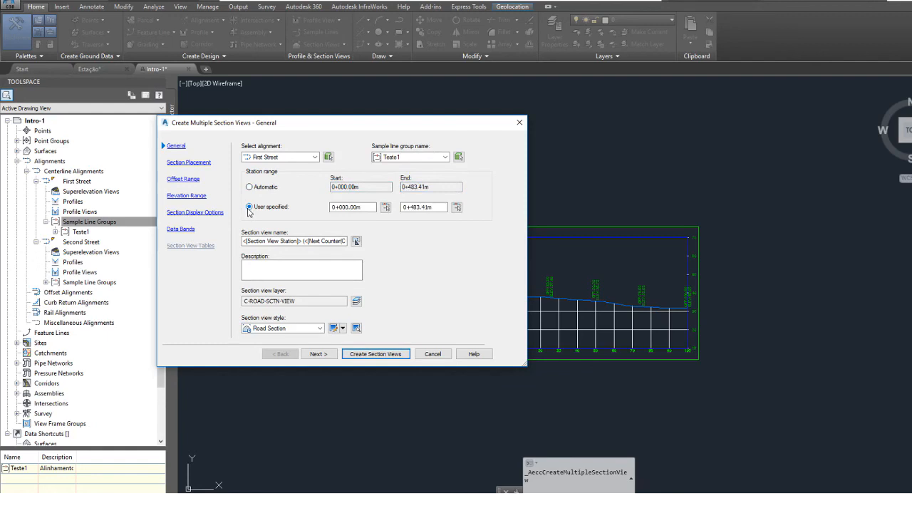
pyautogui.click(250, 187)
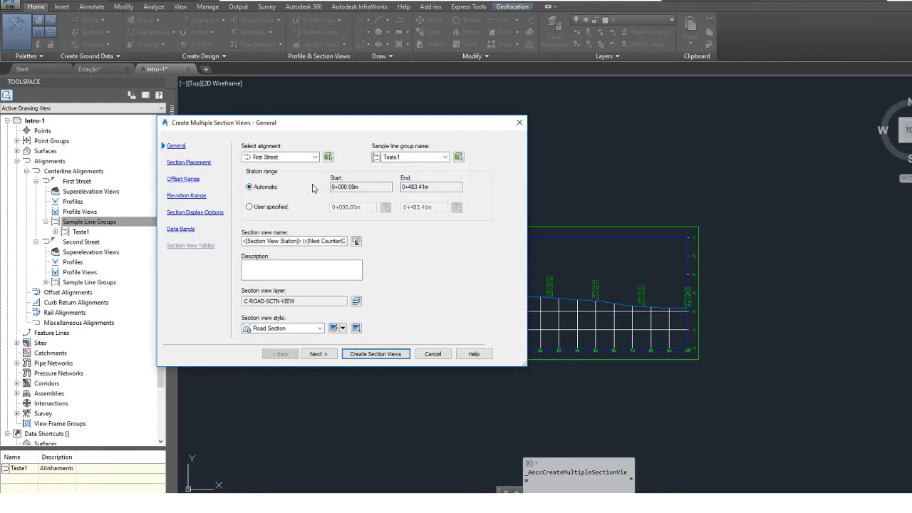
pyautogui.tripleClick(293, 240)
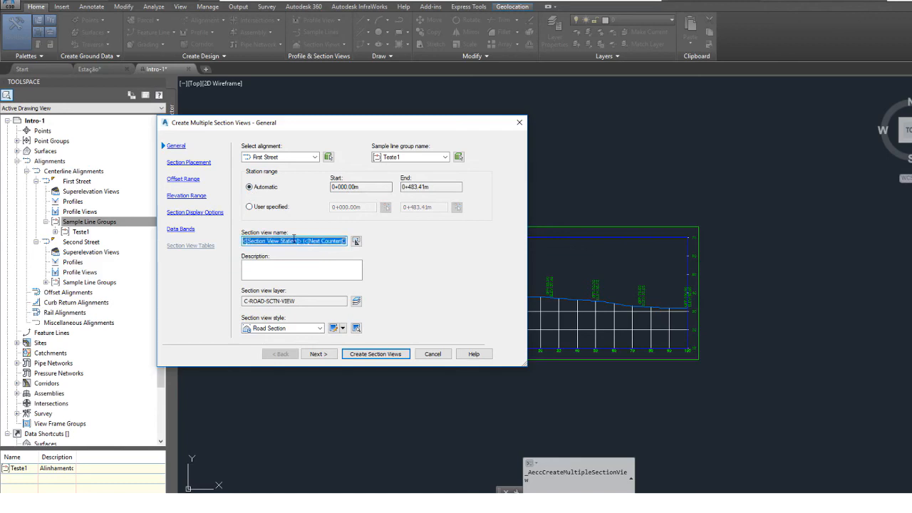
pyautogui.write('Todas as')
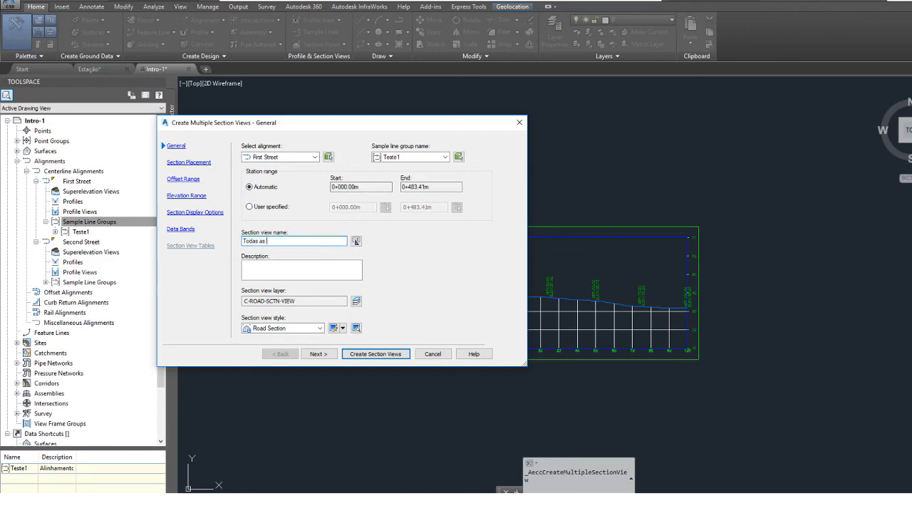
pyautogui.write(' sample lines')
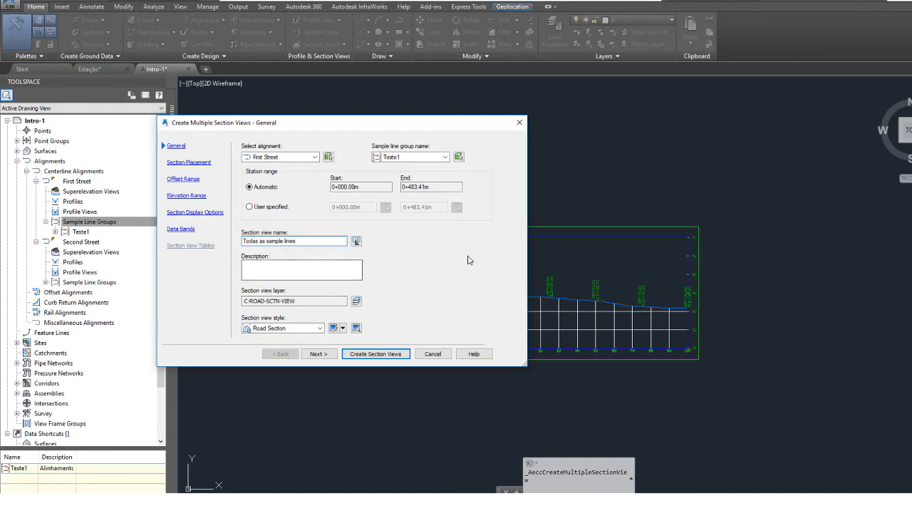
# Create the multiple section views with their origin in the empty area east of the existing section views.
pyautogui.click(376, 354)
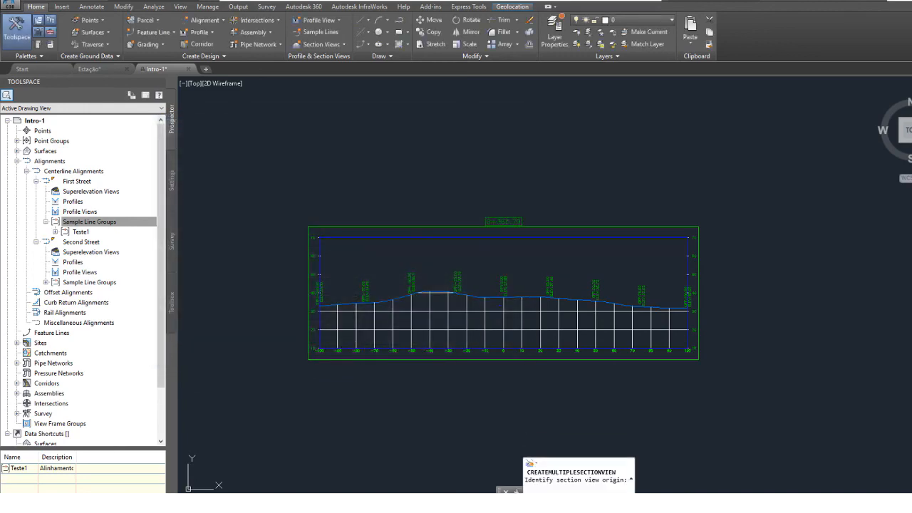
pyautogui.scroll(-8, 376, 353)
pyautogui.click(477, 317)
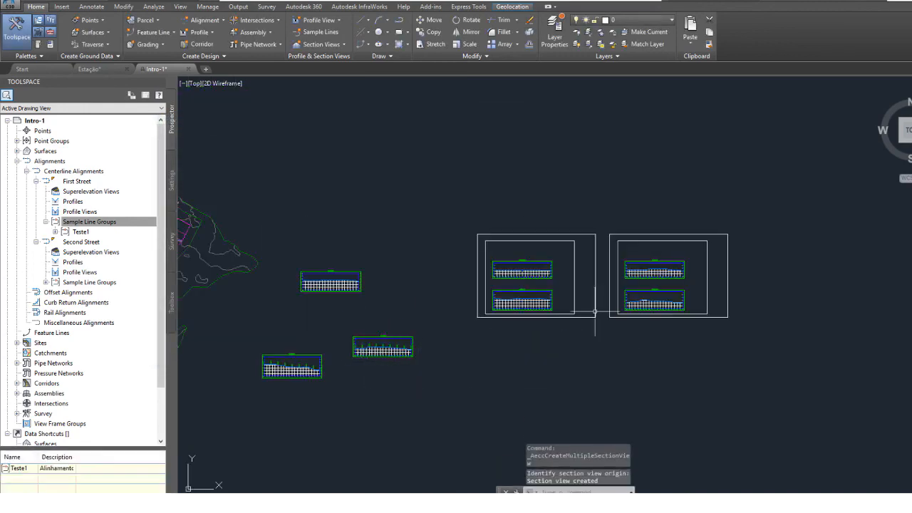
# Examine the section views laid out on the sheets and the corresponding sample lines on the site plan.
pyautogui.scroll(6, 570, 285)
pyautogui.moveTo(277, 205); pyautogui.dragTo(455, 200, button='middle')
pyautogui.scroll(-4, 476, 239)
pyautogui.moveTo(634, 268); pyautogui.dragTo(336, 271, button='middle')
pyautogui.scroll(4, 527, 264)
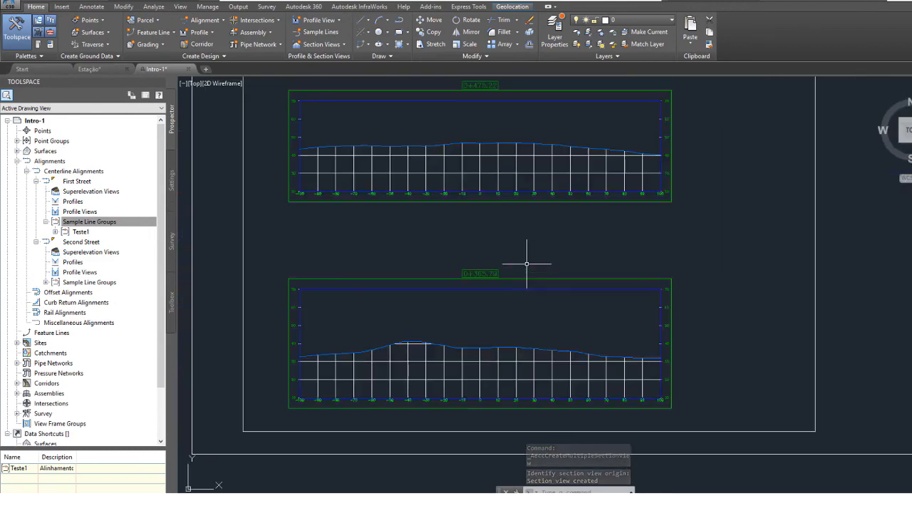
pyautogui.scroll(-4, 410, 244)
pyautogui.moveTo(275, 291); pyautogui.dragTo(603, 288, button='middle')
pyautogui.scroll(-6, 507, 233)
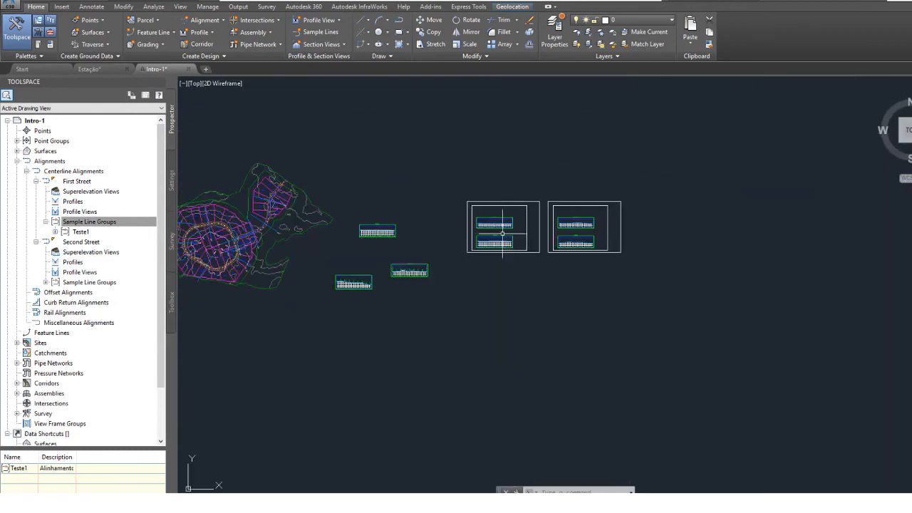
pyautogui.moveTo(315, 241); pyautogui.dragTo(499, 260, button='middle')
pyautogui.scroll(6, 387, 239)
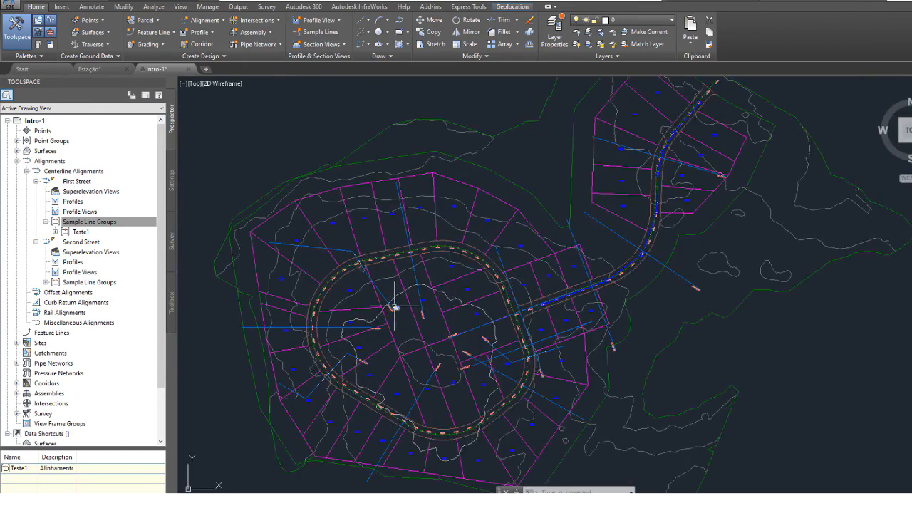
pyautogui.moveTo(396, 305)
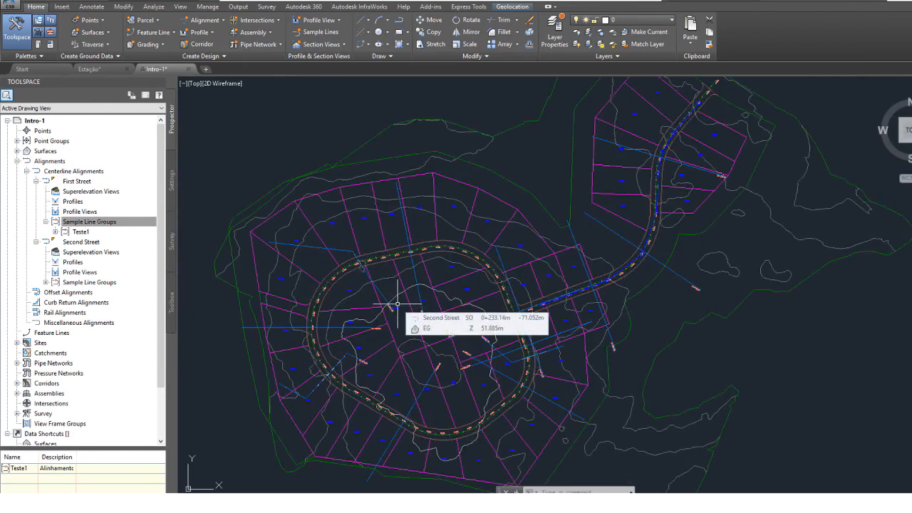